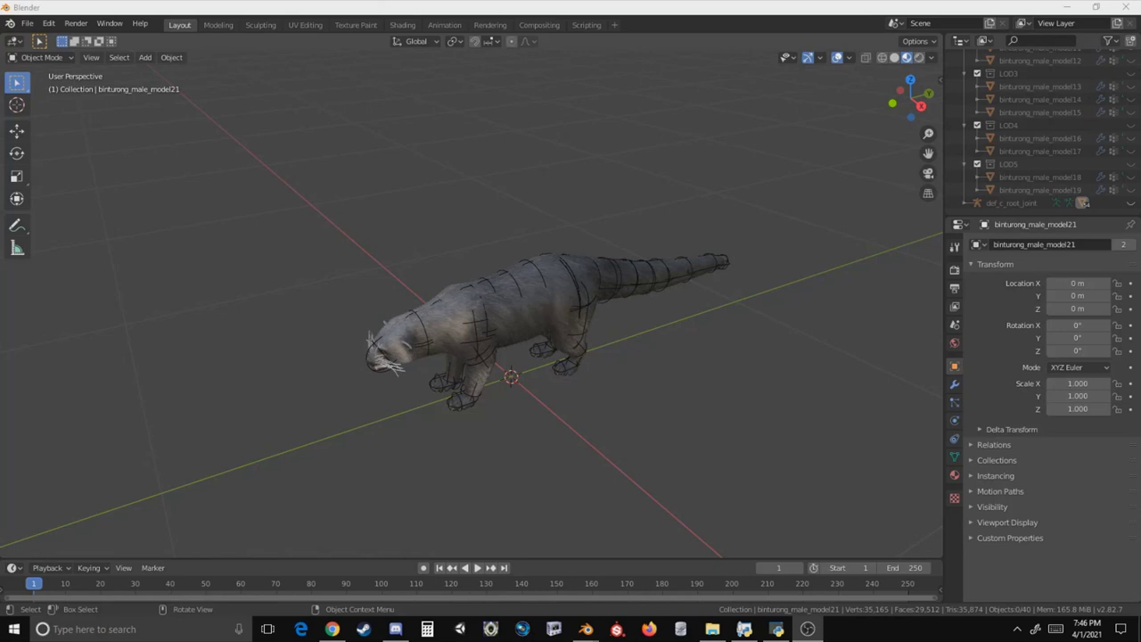
Orbit and zoom around the binturong to a side-on view, then bring the binturong_male_model18 window forward.
middle_click_drag(412, 262, 482, 192)
scroll(437, 225, "up", 4)
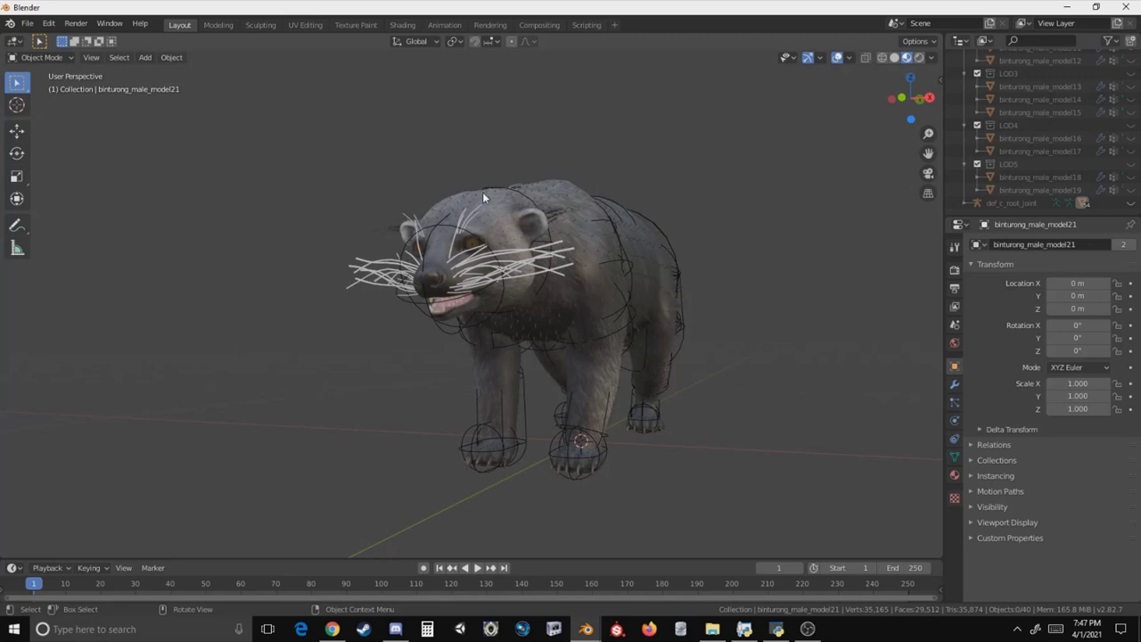
middle_click_drag(482, 192, 505, 205)
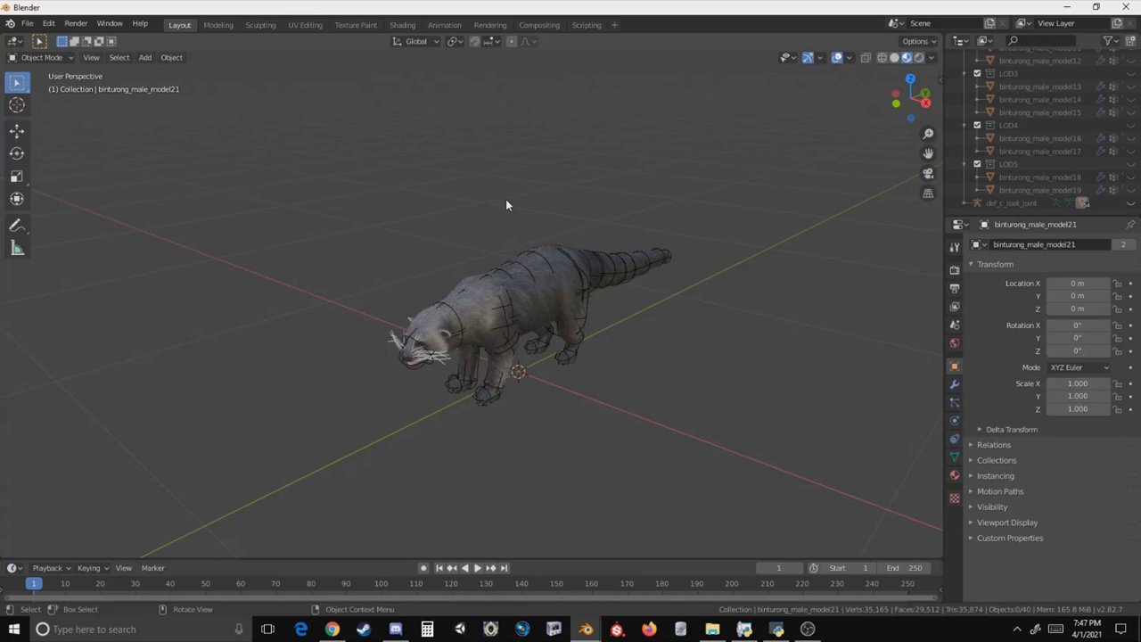
mouse_move(505, 152)
middle_mouse_down()
mouse_move(520, 161)
mouse_move(508, 156)
middle_mouse_up()
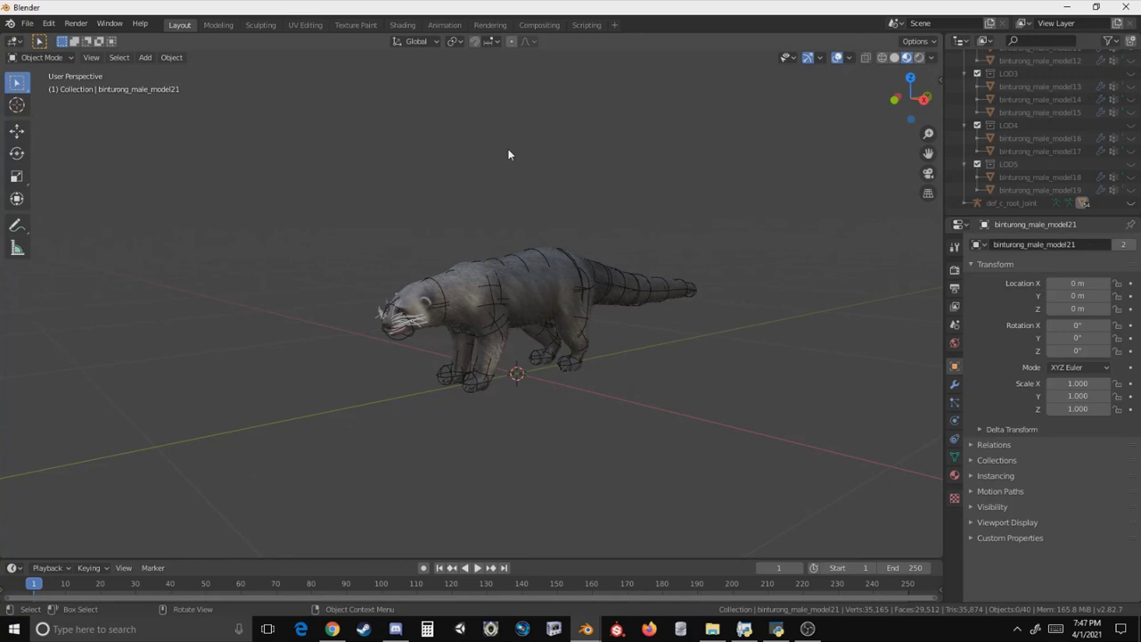
scroll(509, 155, "up", 5)
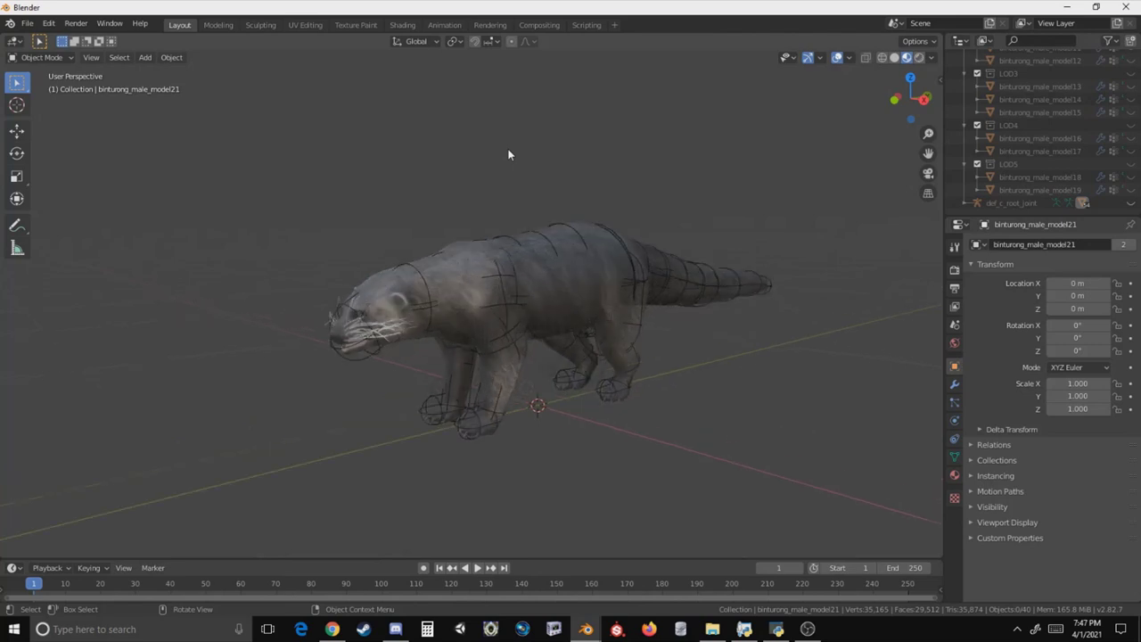
middle_click_drag(570, 275, 575, 437)
mouse_move(586, 629)
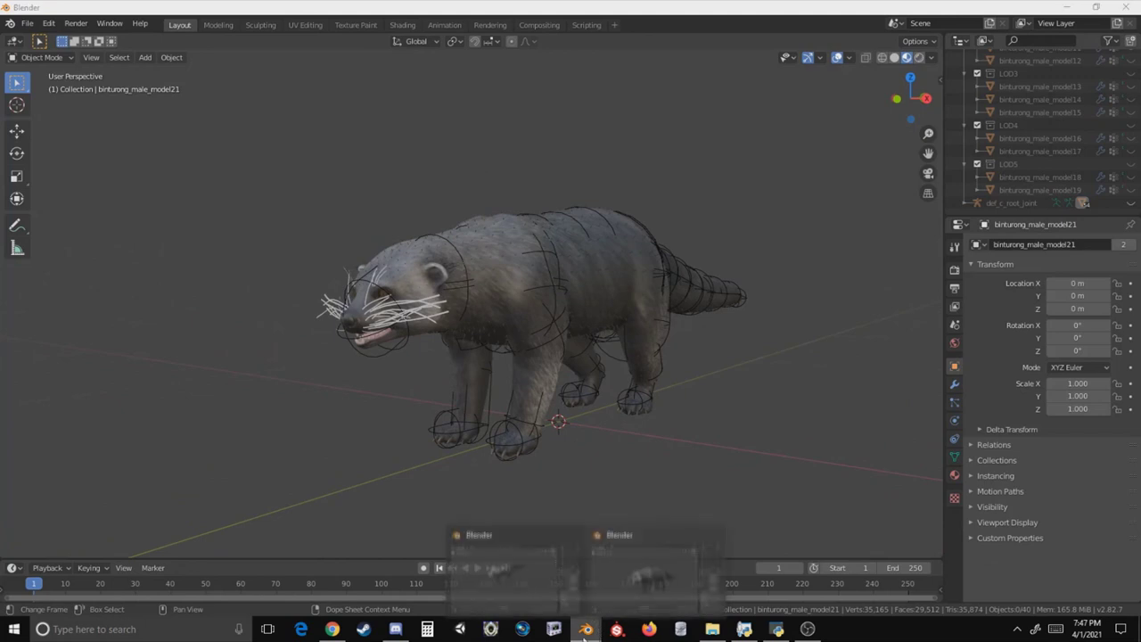
left_click(539, 574)
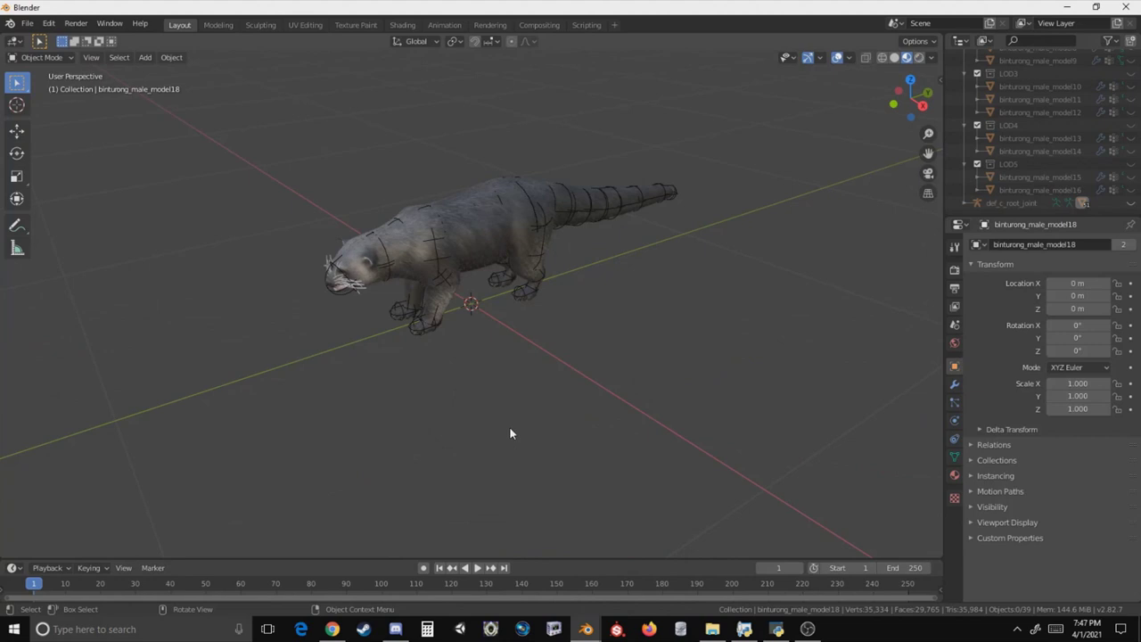
scroll(542, 237, "up", 5)
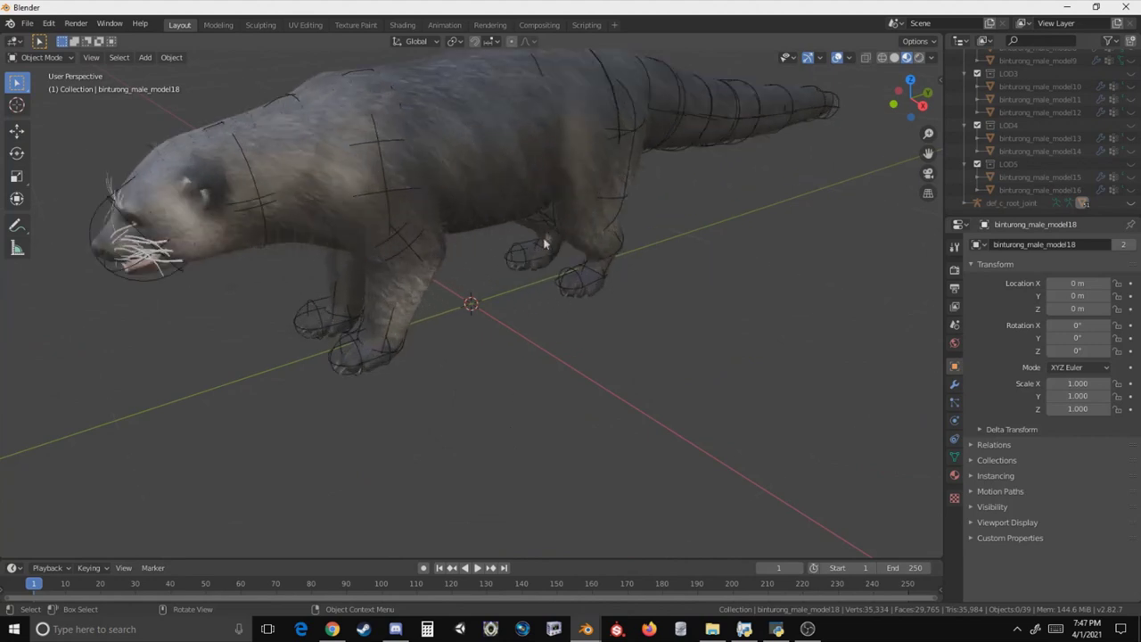
middle_click_drag(542, 237, 604, 227)
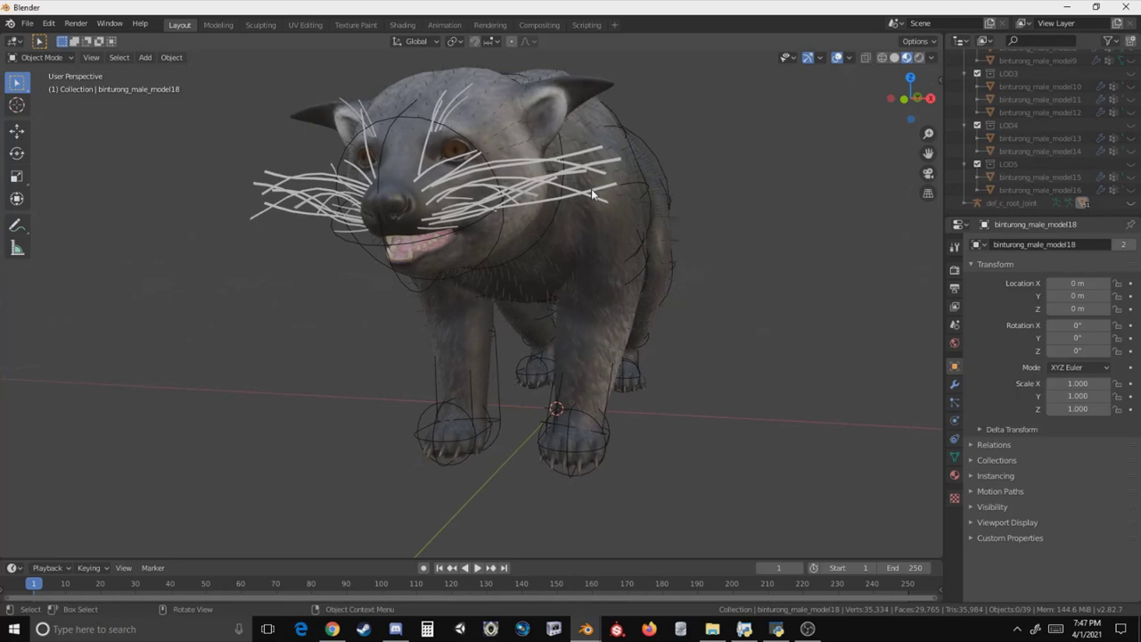
mouse_move(591, 188)
middle_mouse_down()
mouse_move(613, 181)
mouse_move(611, 192)
middle_mouse_up()
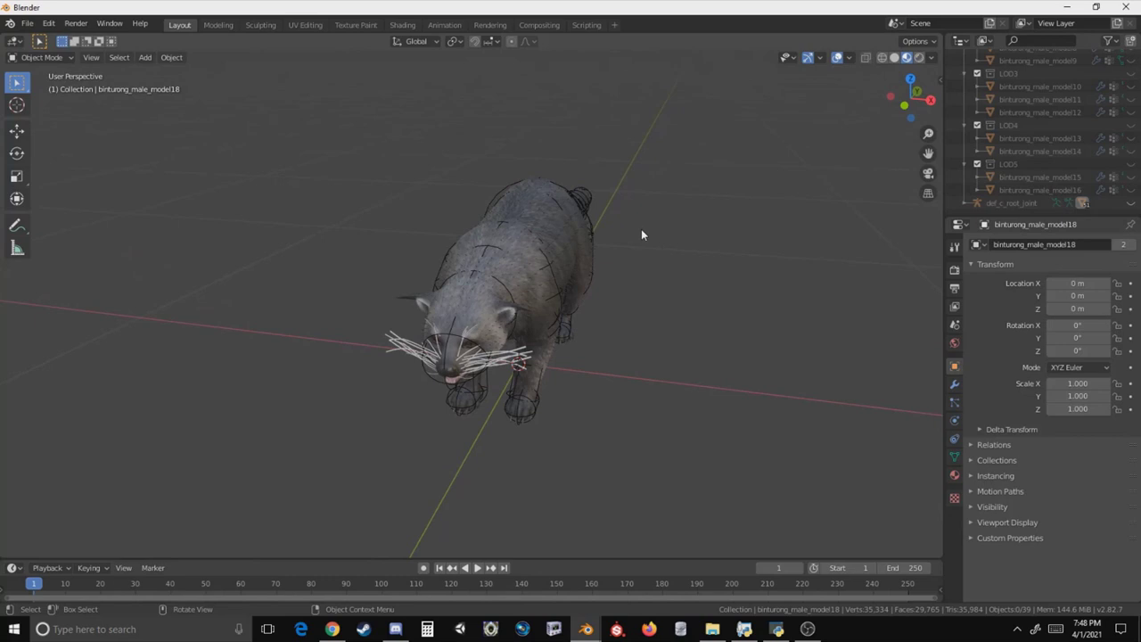
scroll(606, 236, "up", 3)
middle_click_drag(607, 237, 448, 209)
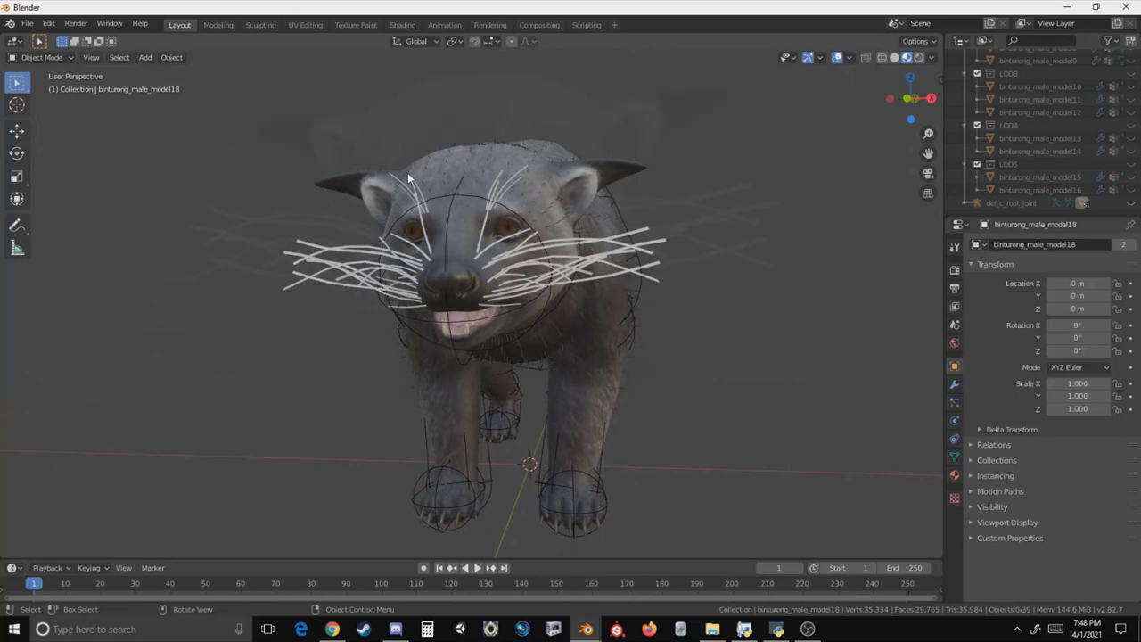
scroll(408, 172, "up", 2)
Select the binturong's head mesh in the Modeling workspace with all vertices deselected.
middle_click_drag(497, 163, 478, 166)
scroll(479, 135, "up", 2)
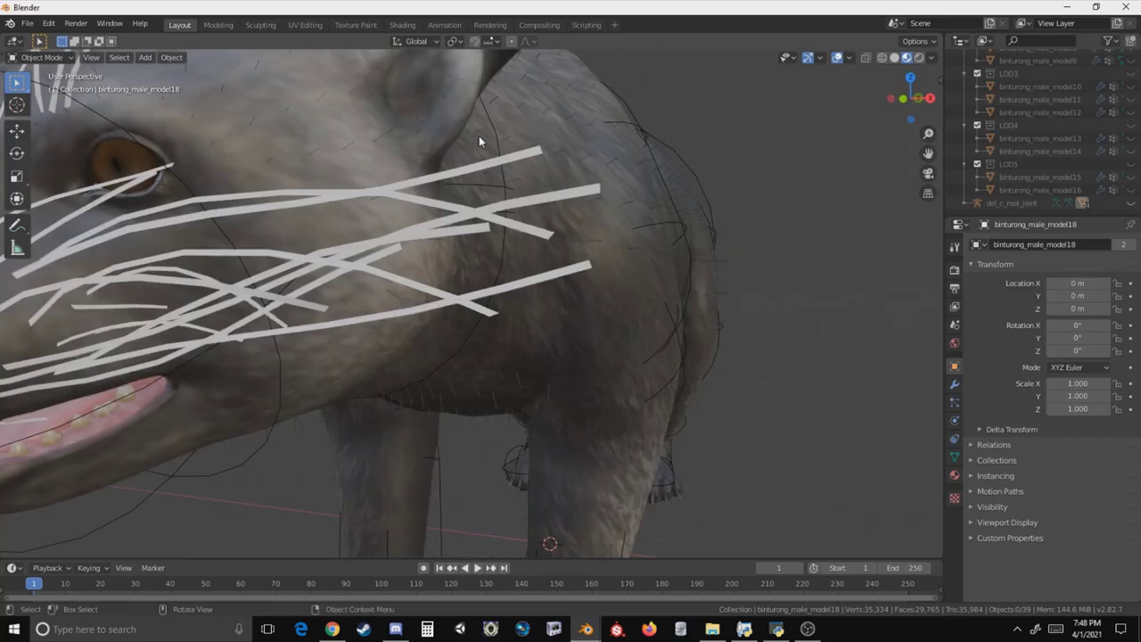
middle_click_drag(505, 109, 516, 151)
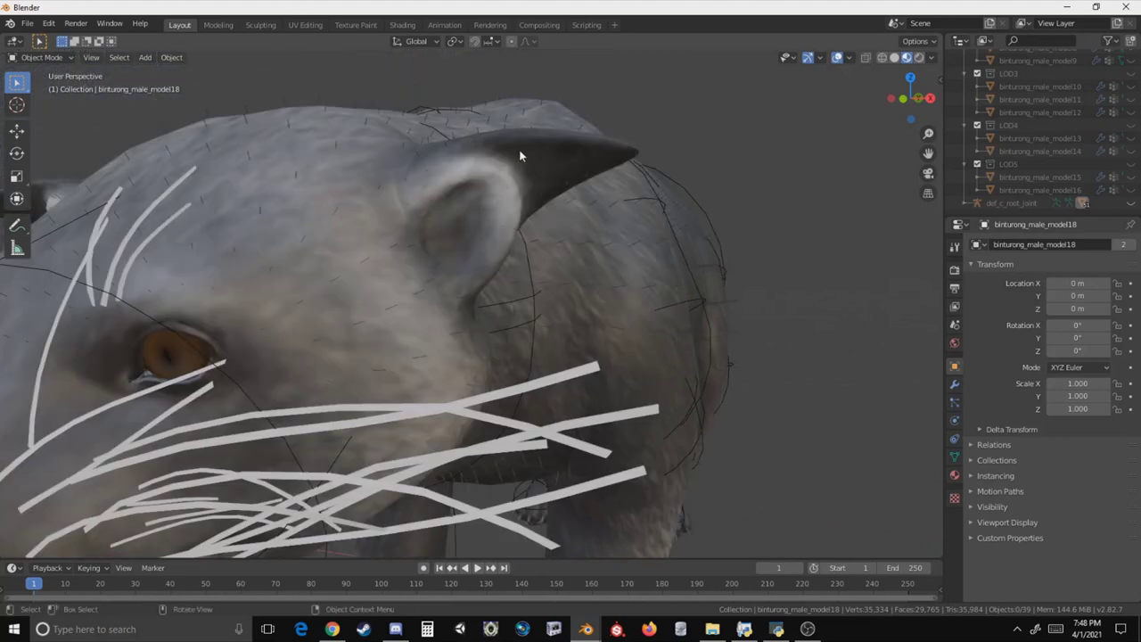
left_click(517, 153)
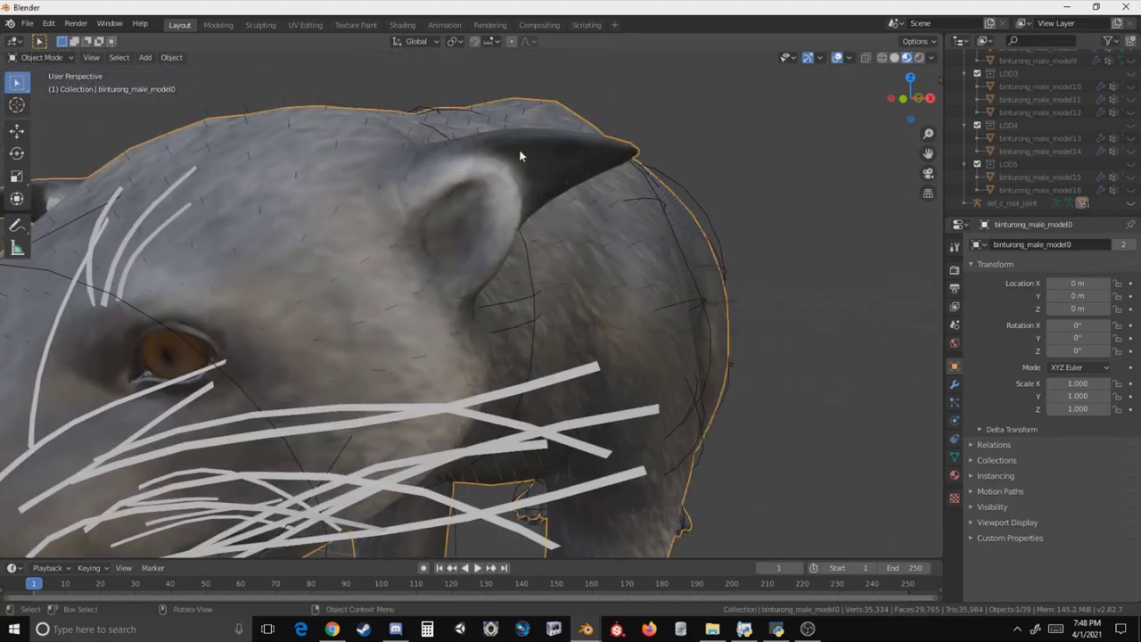
left_click(206, 25)
scroll(398, 149, "up", 5)
key("alt+a")
Switch the viewport to Material Preview shading to show the fur textures.
middle_click_drag(423, 153, 542, 170)
scroll(541, 170, "up", 8)
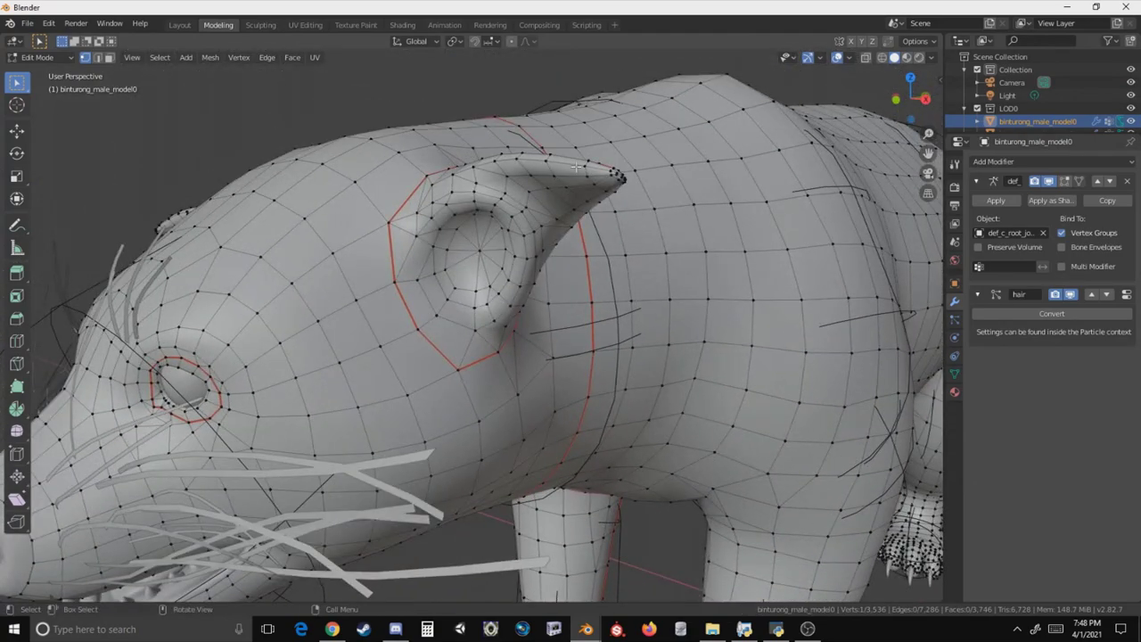
left_click(905, 58)
middle_click_drag(581, 179, 578, 116)
scroll(588, 156, "up", 5)
scroll(589, 153, "down", 5)
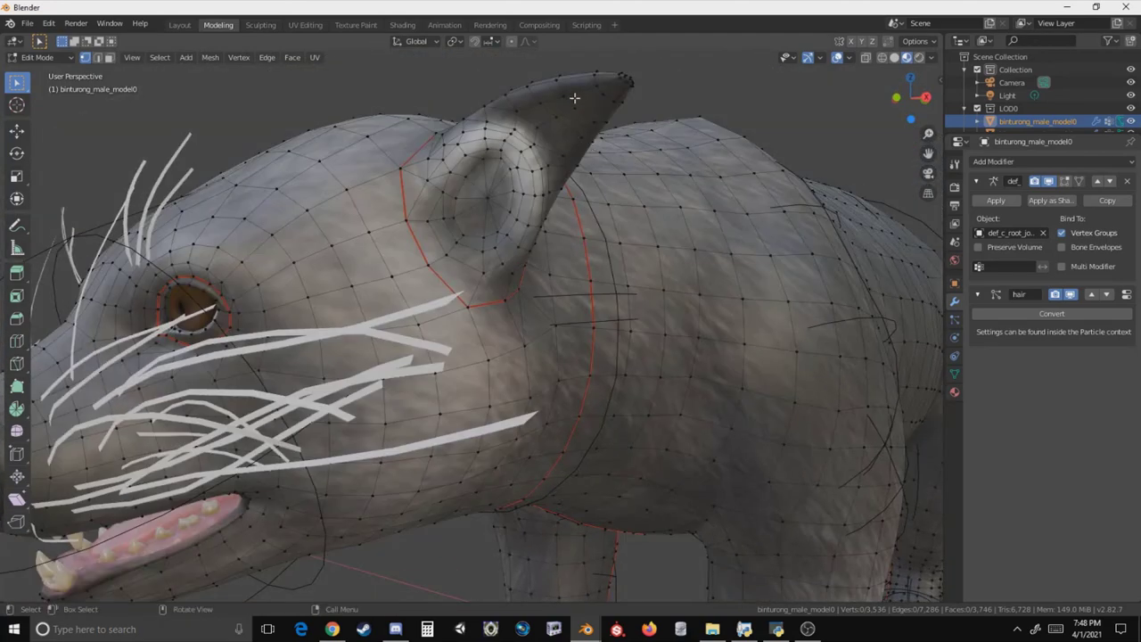
Box-select the ear-tip vertices, then clear that selection and orbit to a front view.
left_click_drag(638, 67, 540, 118)
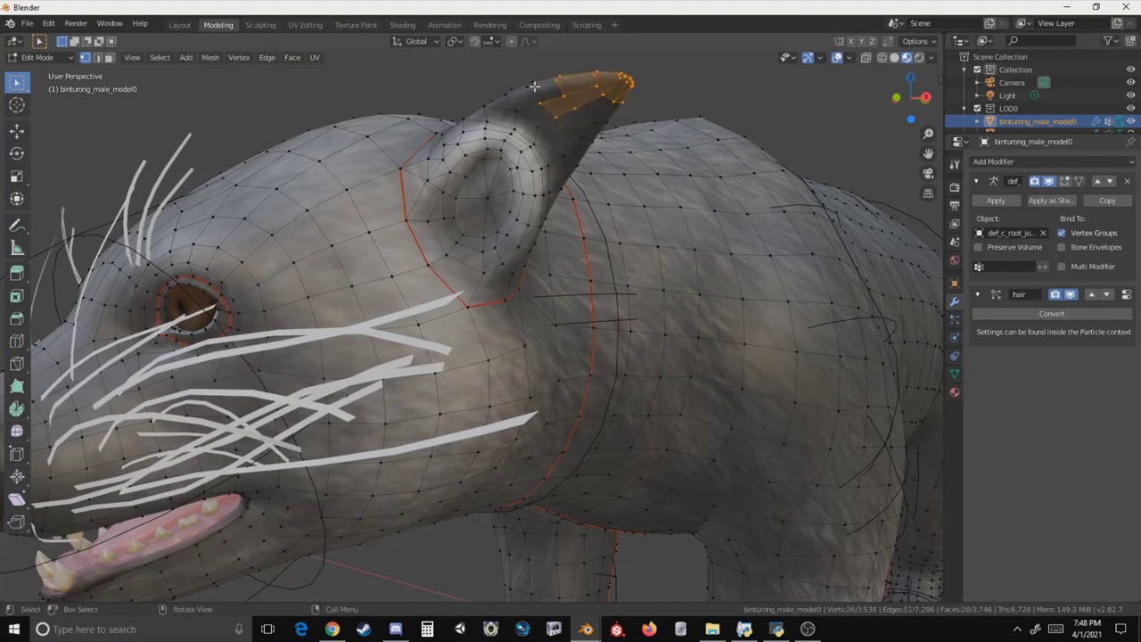
middle_click_drag(552, 107, 546, 105)
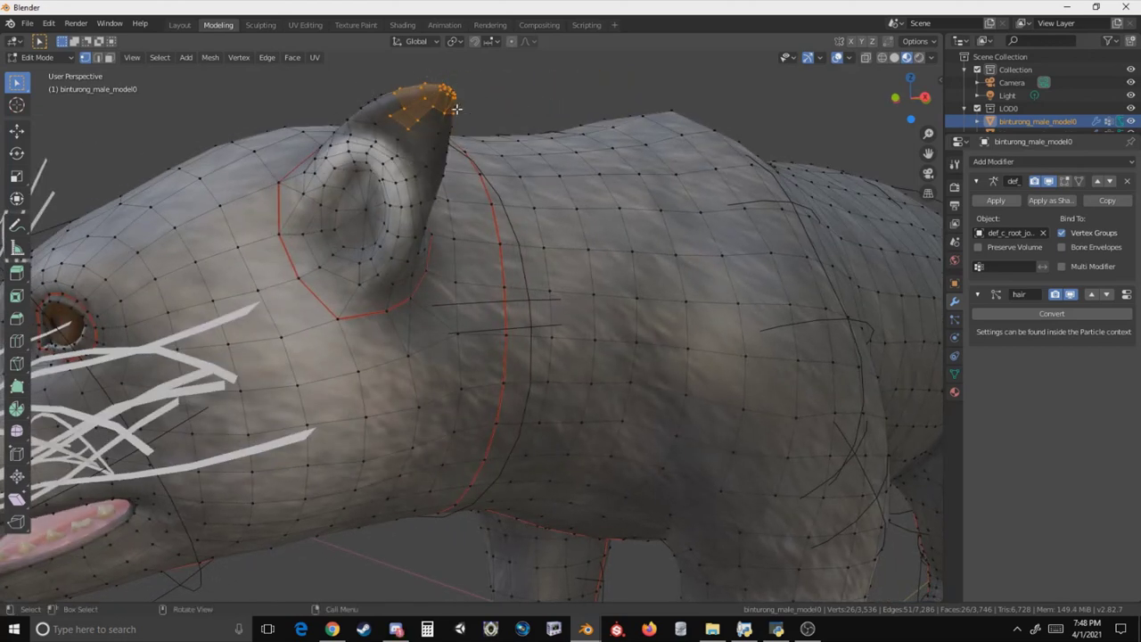
left_click(510, 98)
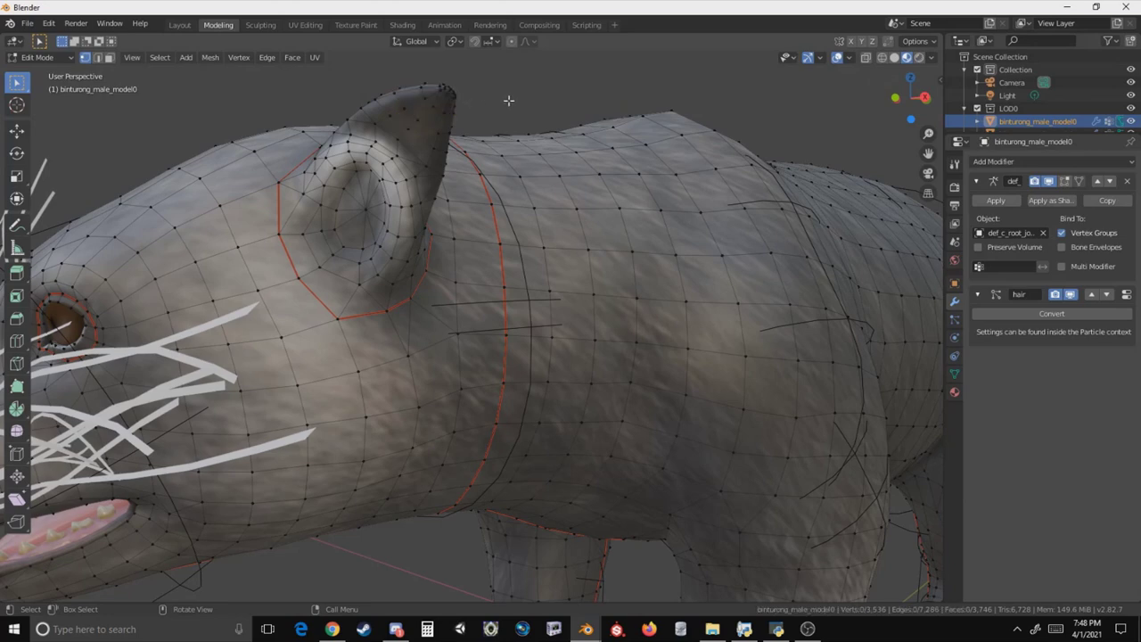
scroll(504, 107, "down", 6)
middle_click_drag(502, 117, 621, 489)
Bring the other Blender window forward and select the binturong_male_model3 mesh.
mouse_move(587, 630)
left_click(651, 562)
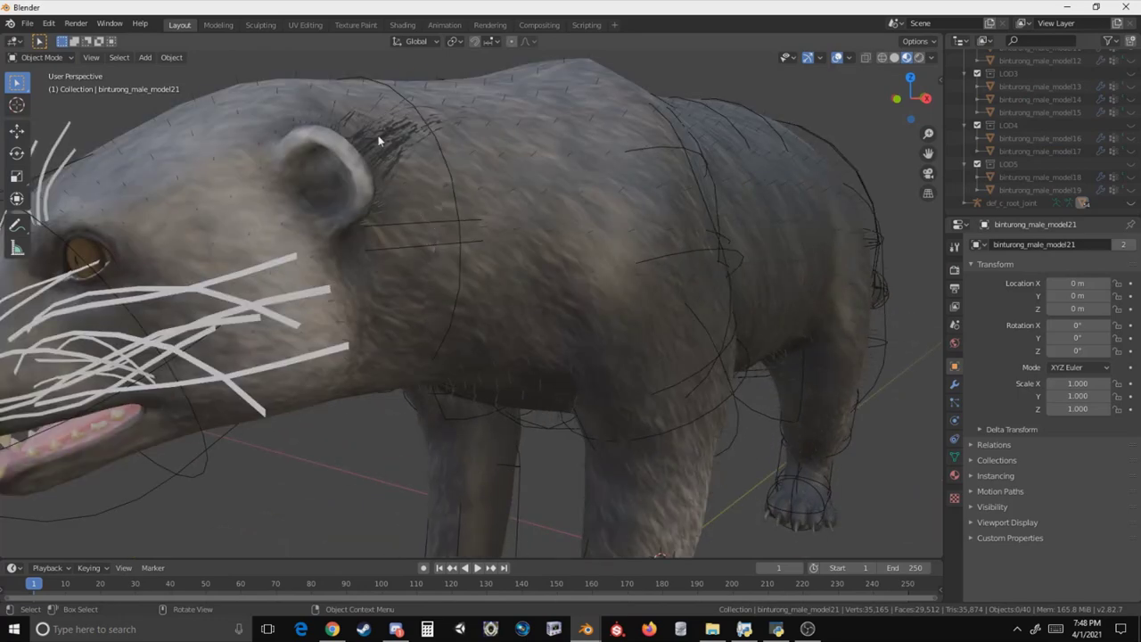
left_click(382, 142)
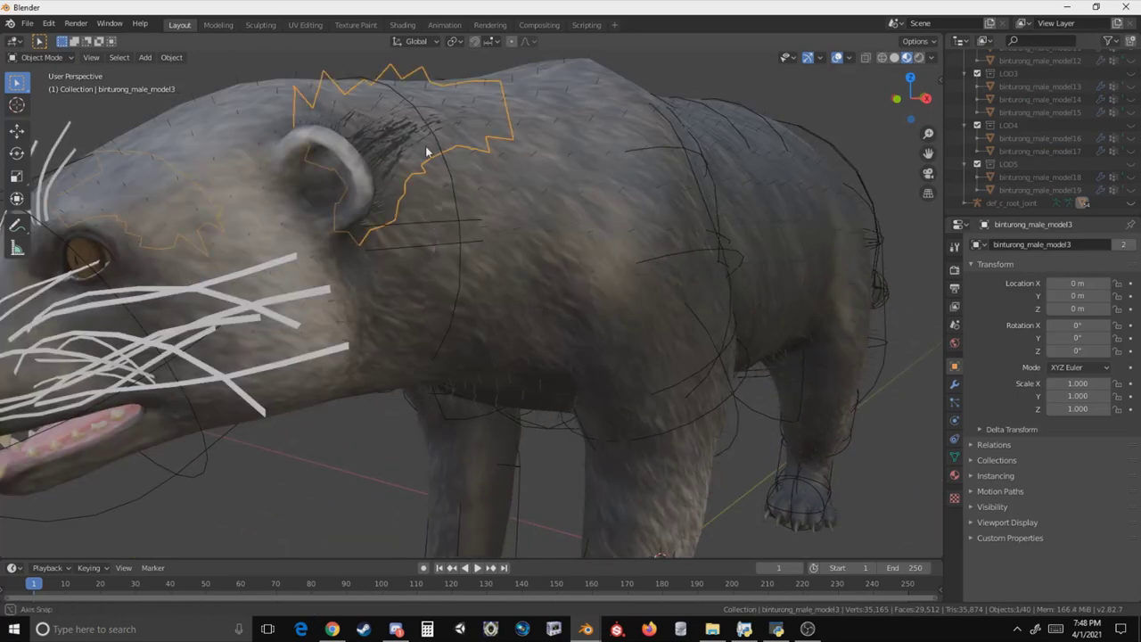
middle_click_drag(382, 142, 406, 156)
Enter the Modeling workspace and turn on Material Preview shading for the fur textures.
left_click(218, 25)
scroll(359, 194, "up", 10)
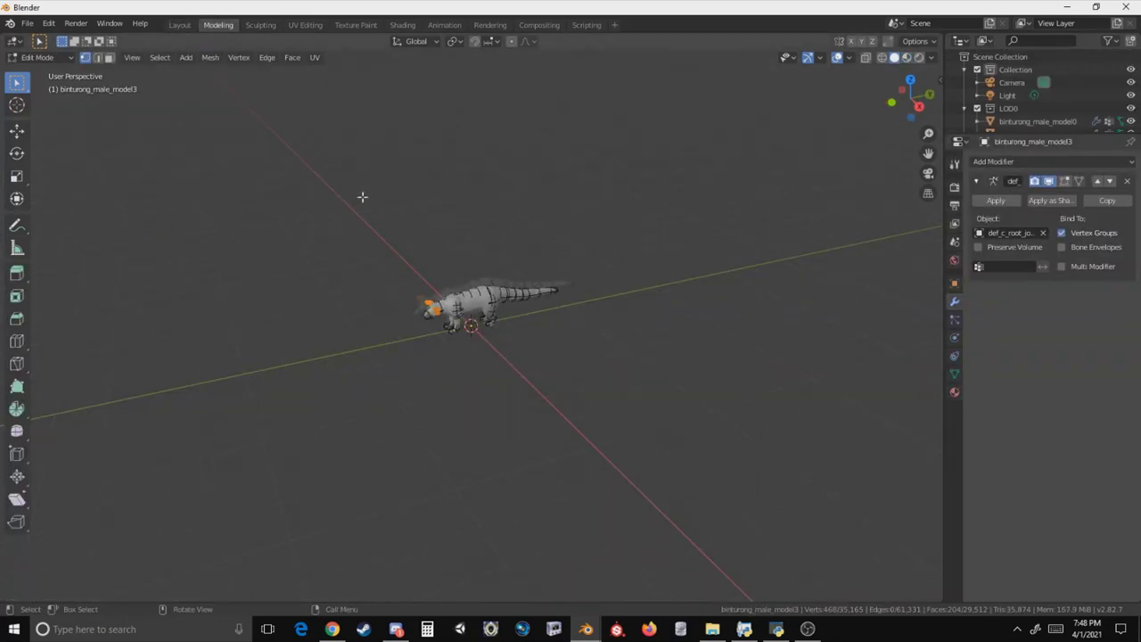
scroll(361, 192, "down", 5)
middle_click_drag(361, 193, 467, 195)
scroll(478, 228, "up", 6)
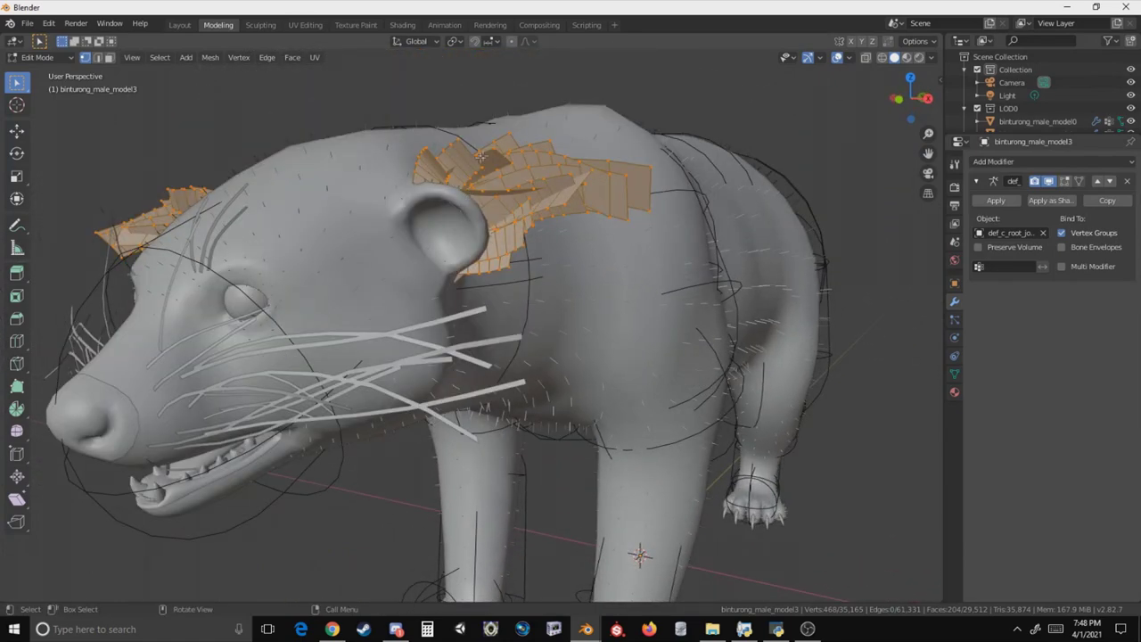
left_click(907, 57)
scroll(572, 162, "up", 4)
scroll(581, 152, "down", 4)
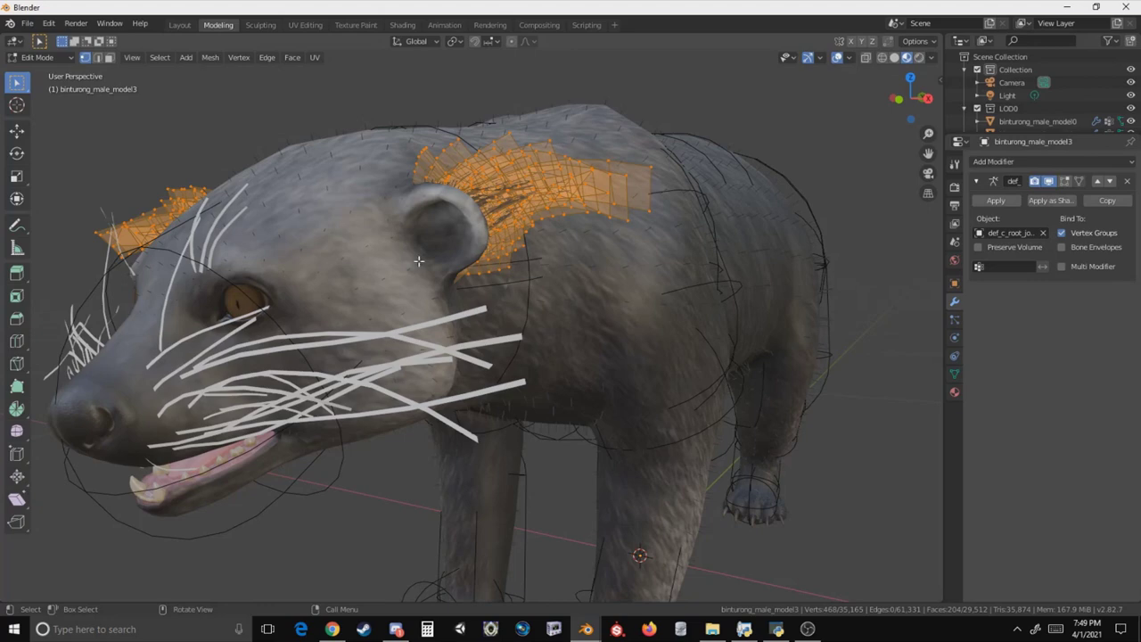
Deselect the mane and head vertices, return to Object Mode, and deselect the model.
middle_click_drag(508, 186, 523, 158)
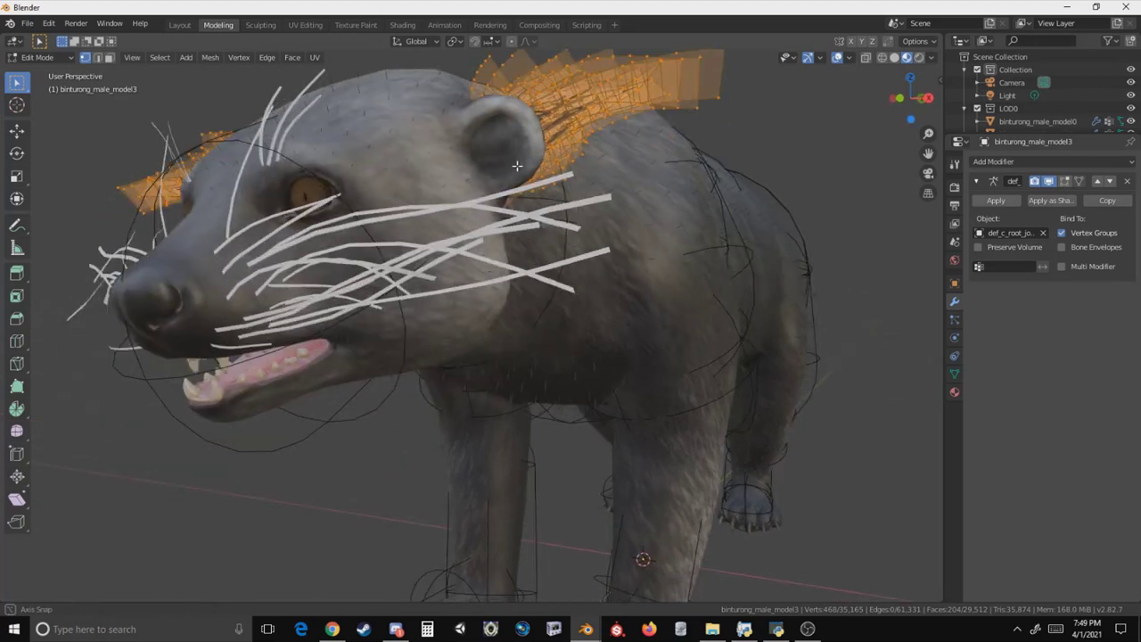
key("alt+a")
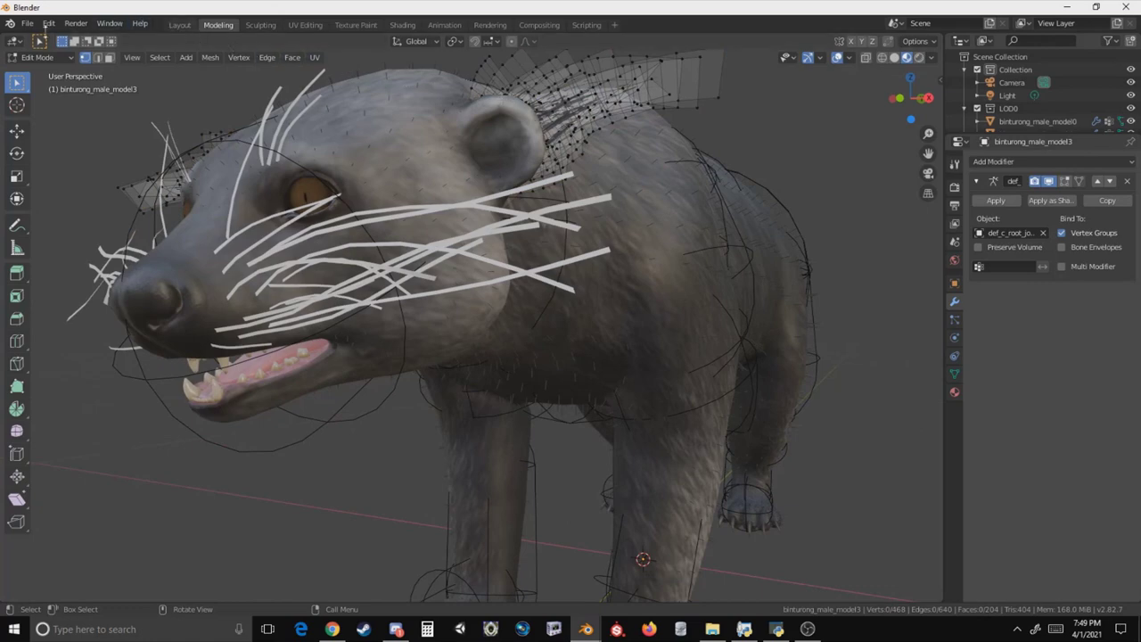
left_click(37, 59)
left_click(40, 74)
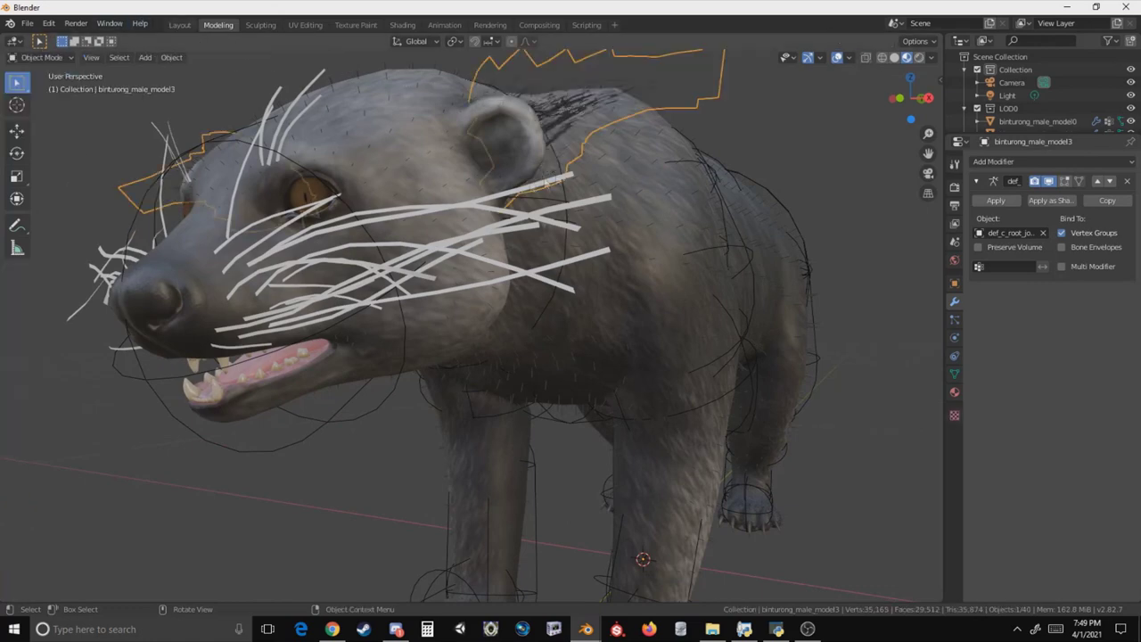
key("alt+a")
middle_click_drag(768, 123, 669, 156)
scroll(668, 156, "down", 3)
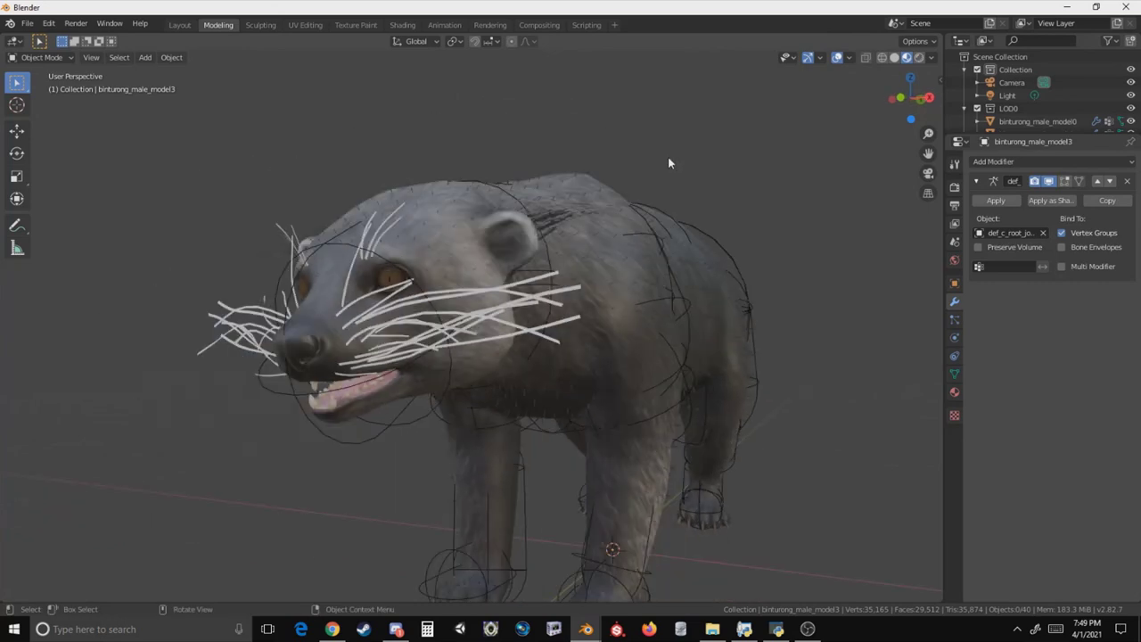
Select the binturong_male_model2 eye mesh, then bring the binturong_male_model0 window to the front.
middle_click_drag(569, 195, 581, 190)
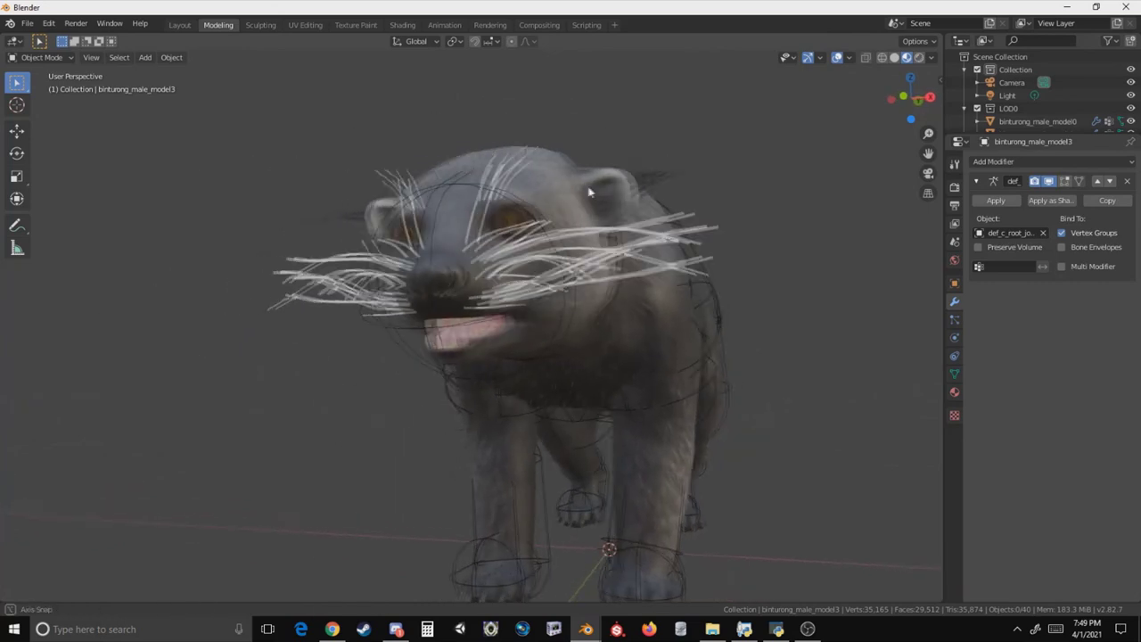
scroll(587, 186, "up", 3)
middle_click_drag(619, 148, 615, 165)
left_click(590, 230)
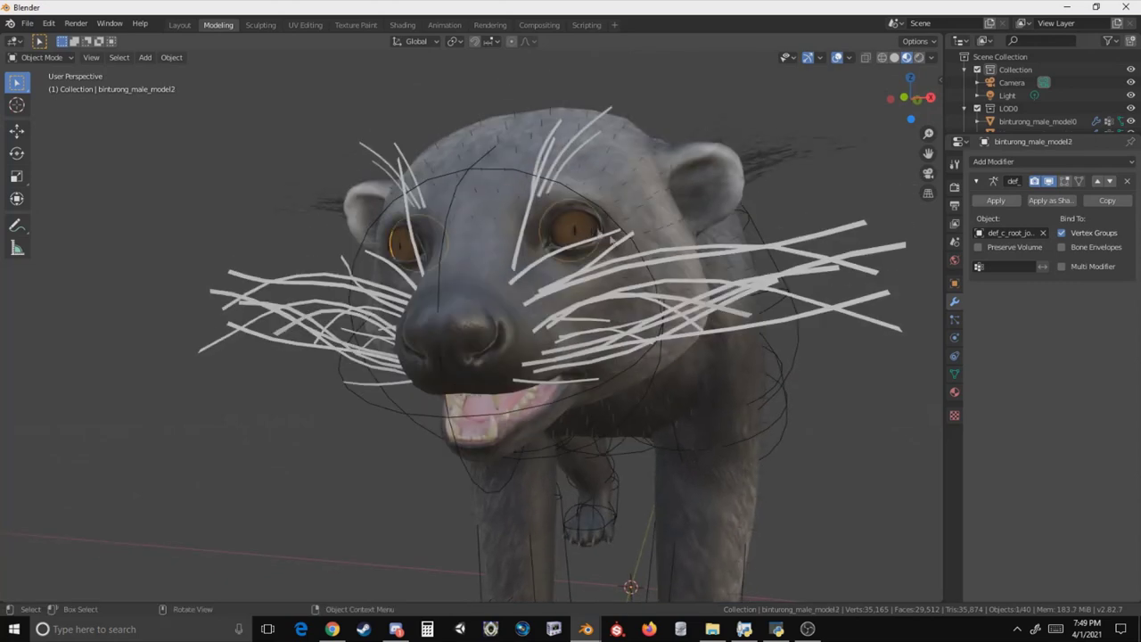
mouse_move(585, 627)
left_click(545, 600)
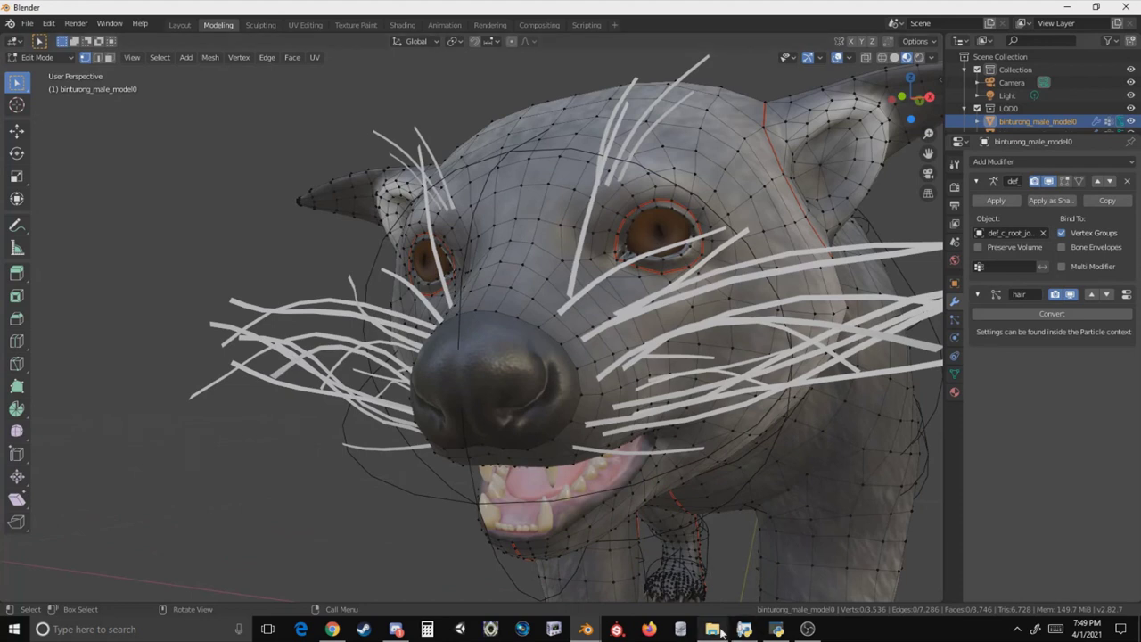
View the Male folder's binturong_male_eyes.pbasecolourandmasktexture.PNG maximised in Photos, then minimise it.
mouse_move(712, 628)
left_click(726, 571)
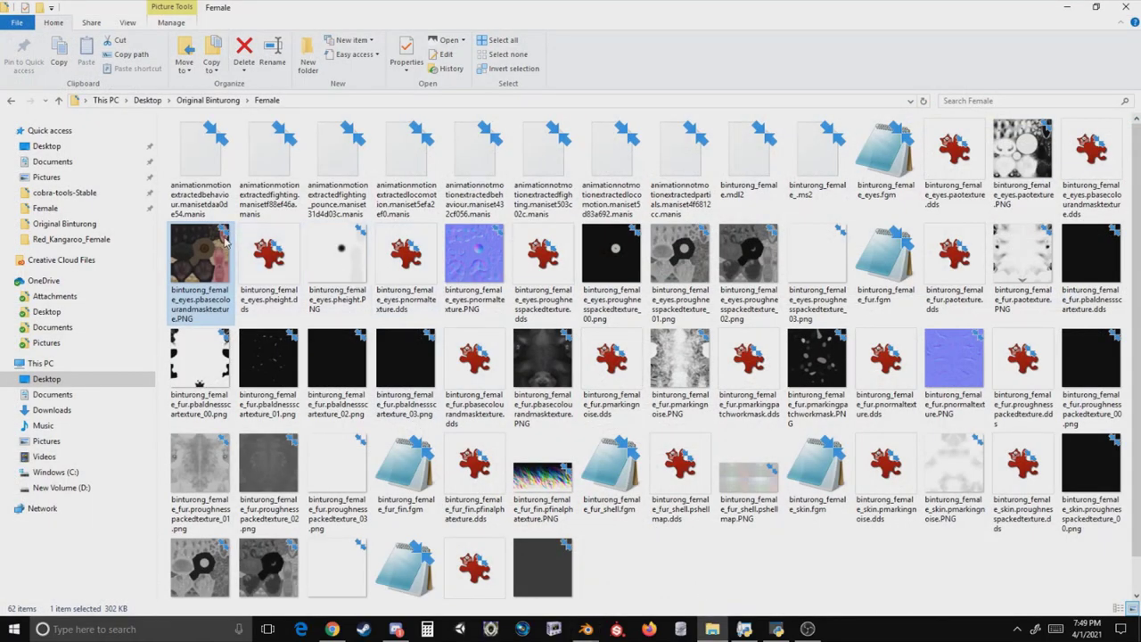
left_click(210, 103)
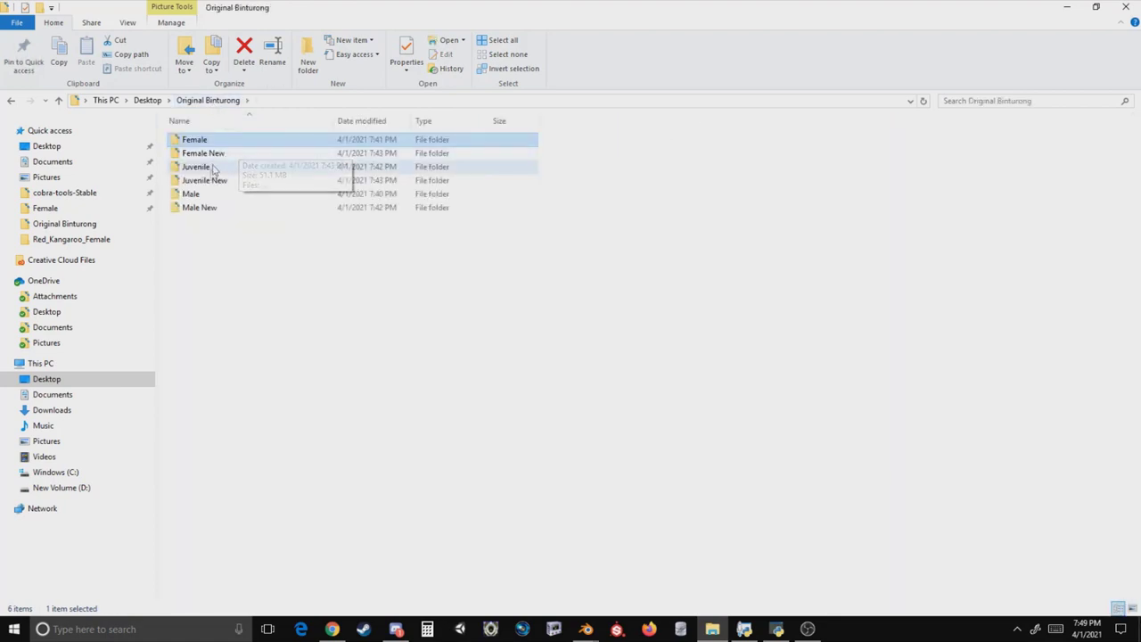
double_click(191, 193)
double_click(199, 254)
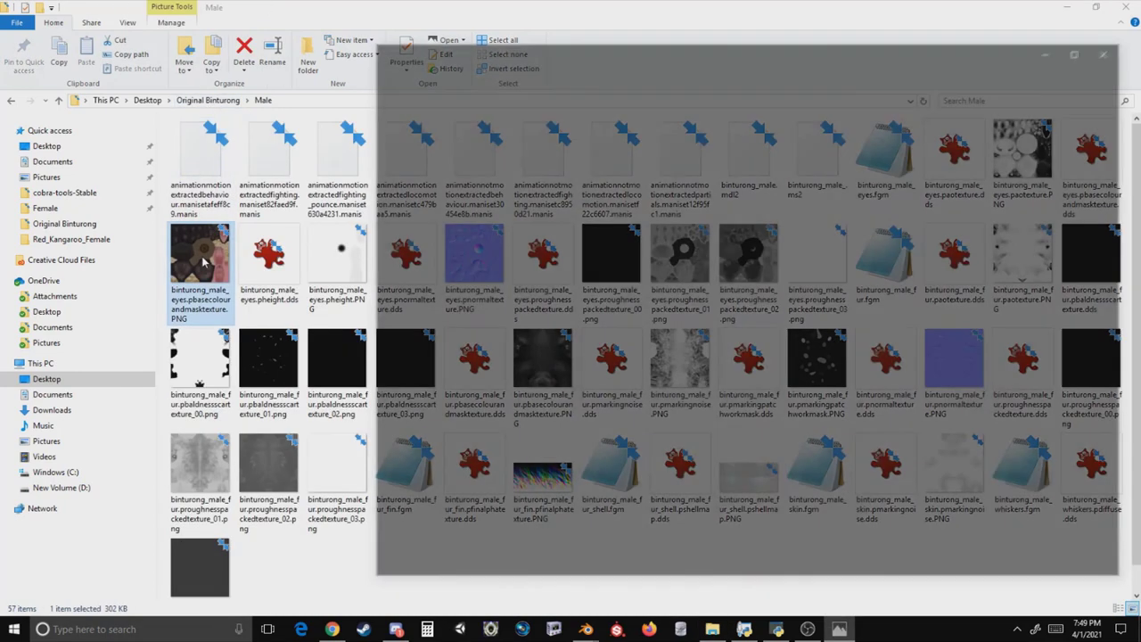
left_click(1082, 49)
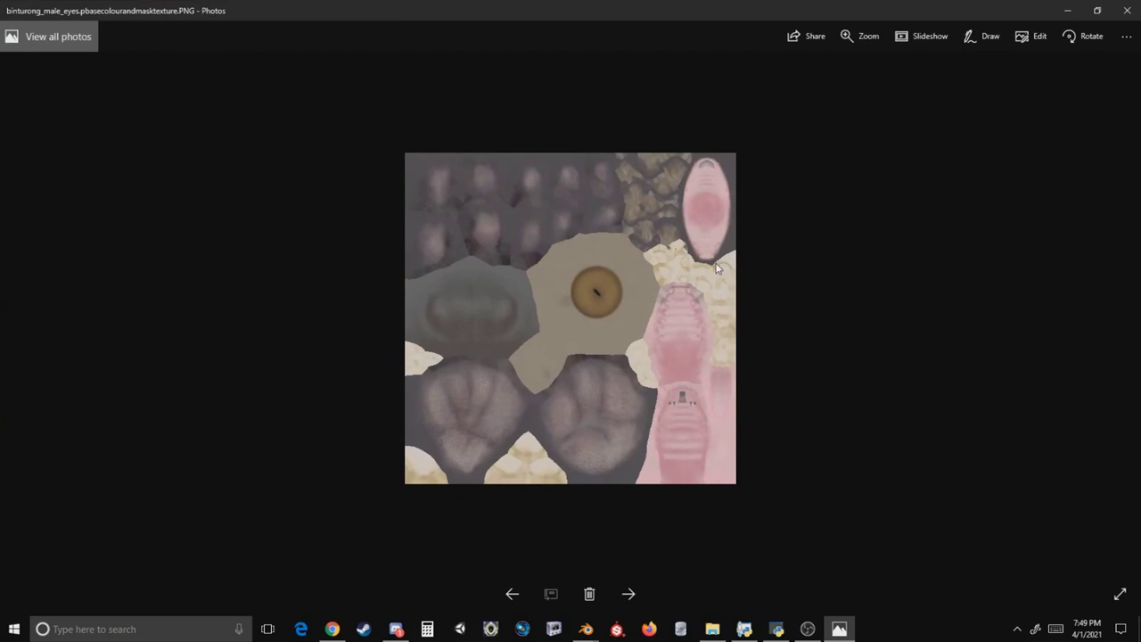
left_click(1069, 9)
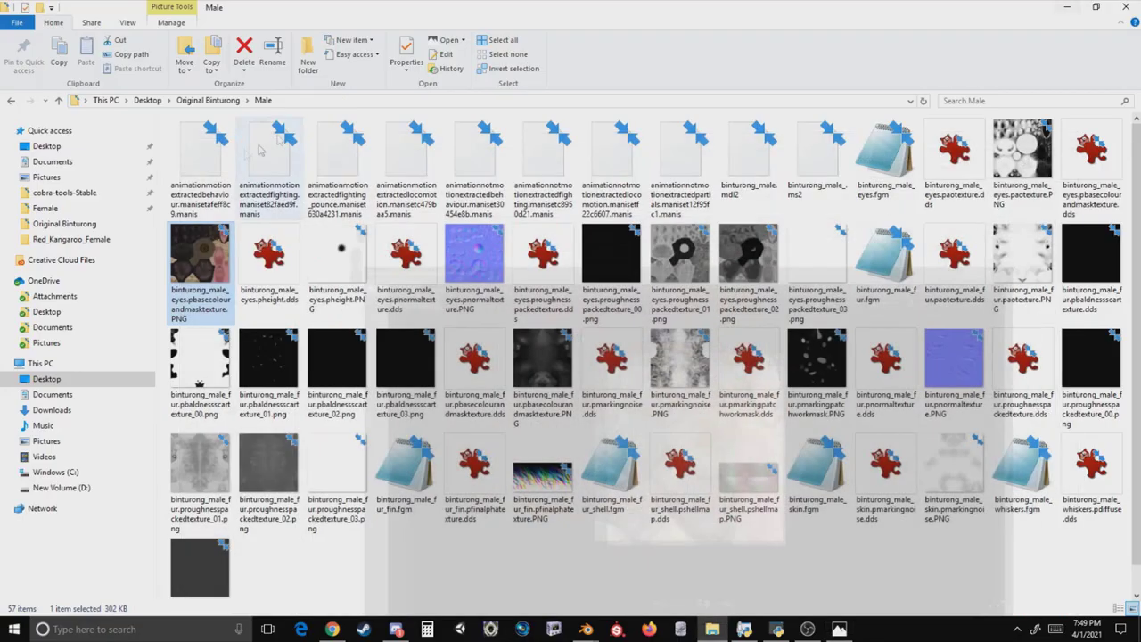
Open the same eyes base-colour texture from the Male New folder.
left_click(228, 100)
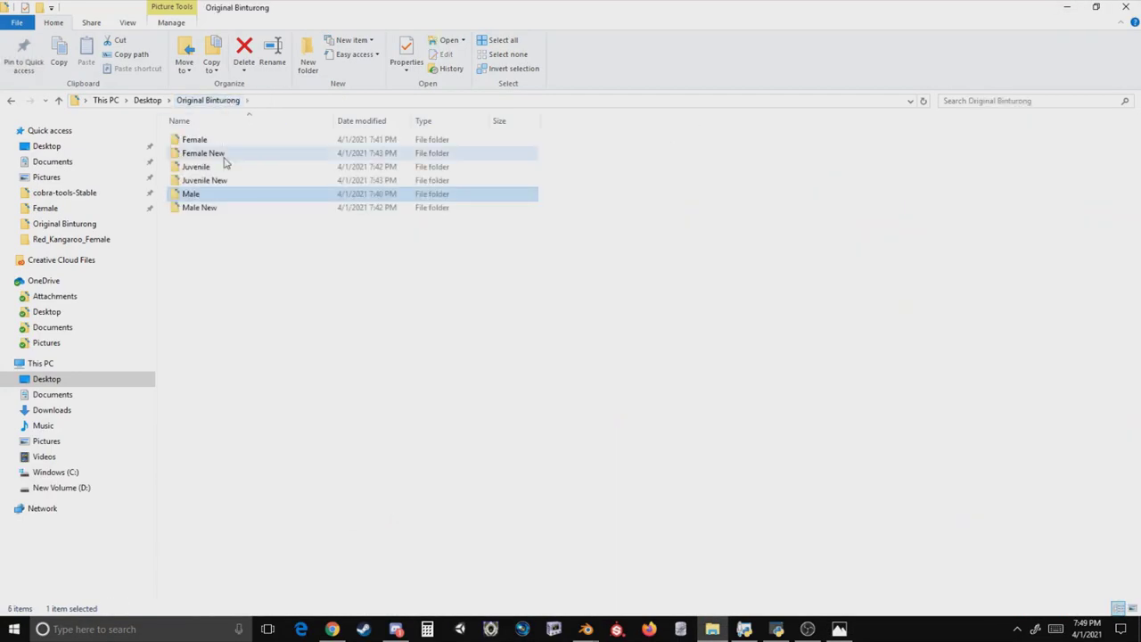
double_click(200, 210)
double_click(214, 265)
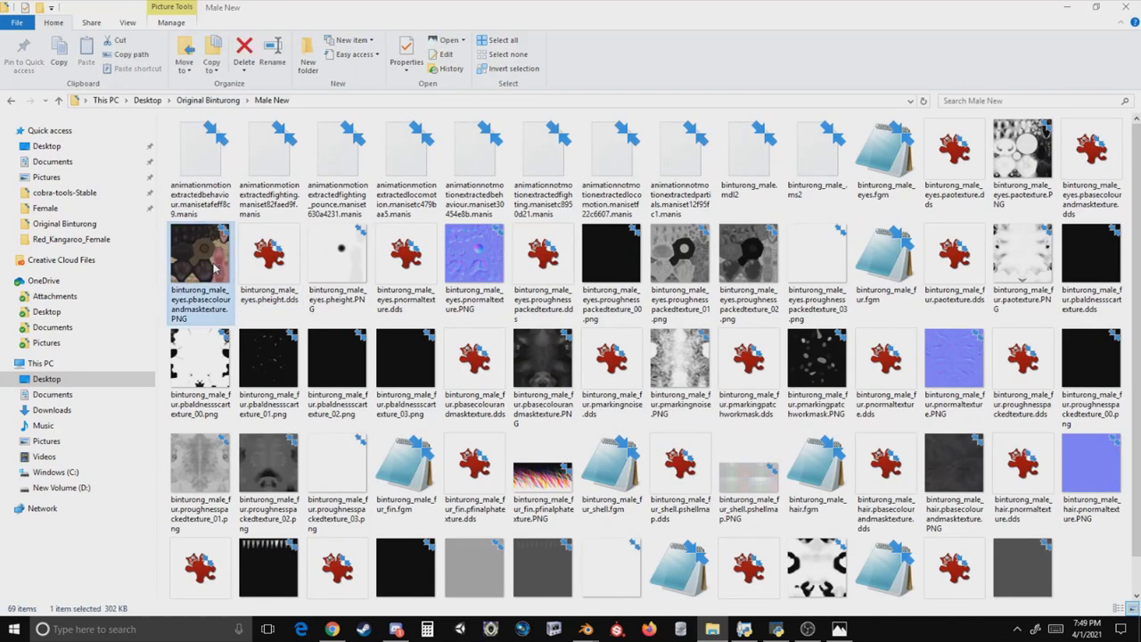
Maximise the new eye texture and flip between the old and new texture windows to compare.
left_click(1081, 49)
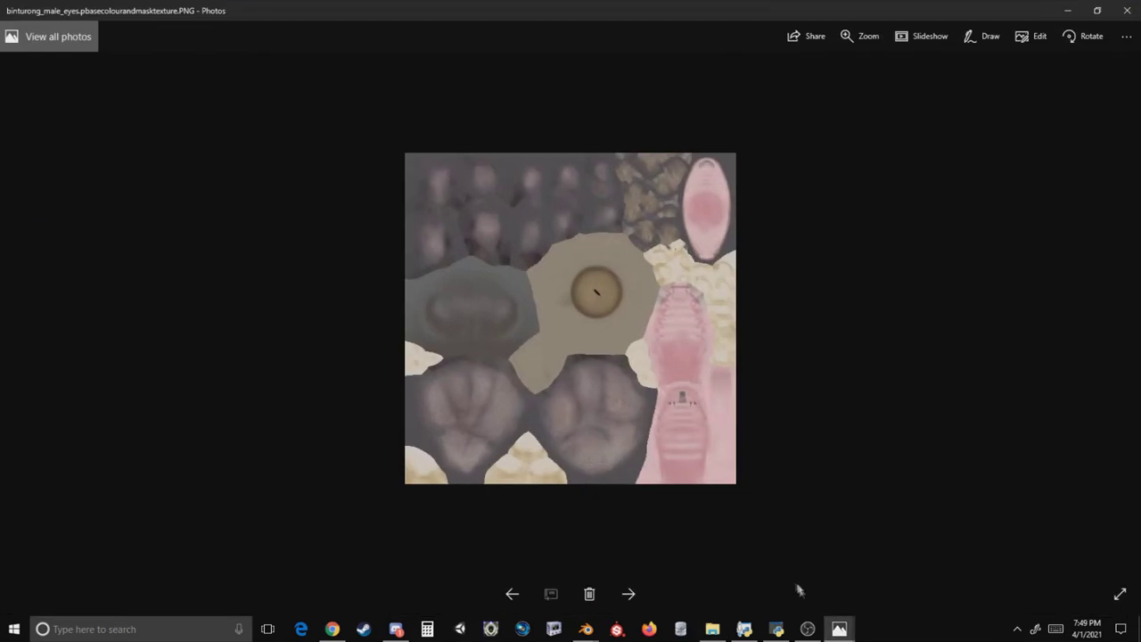
left_click(790, 583)
left_click(796, 588)
mouse_move(835, 624)
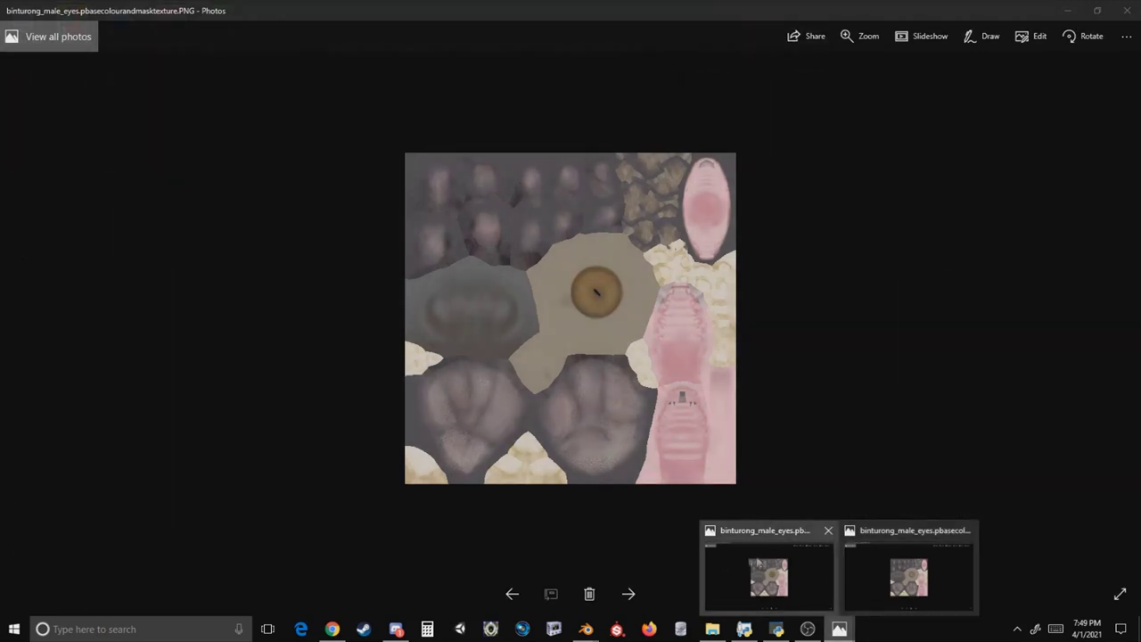
left_click(759, 563)
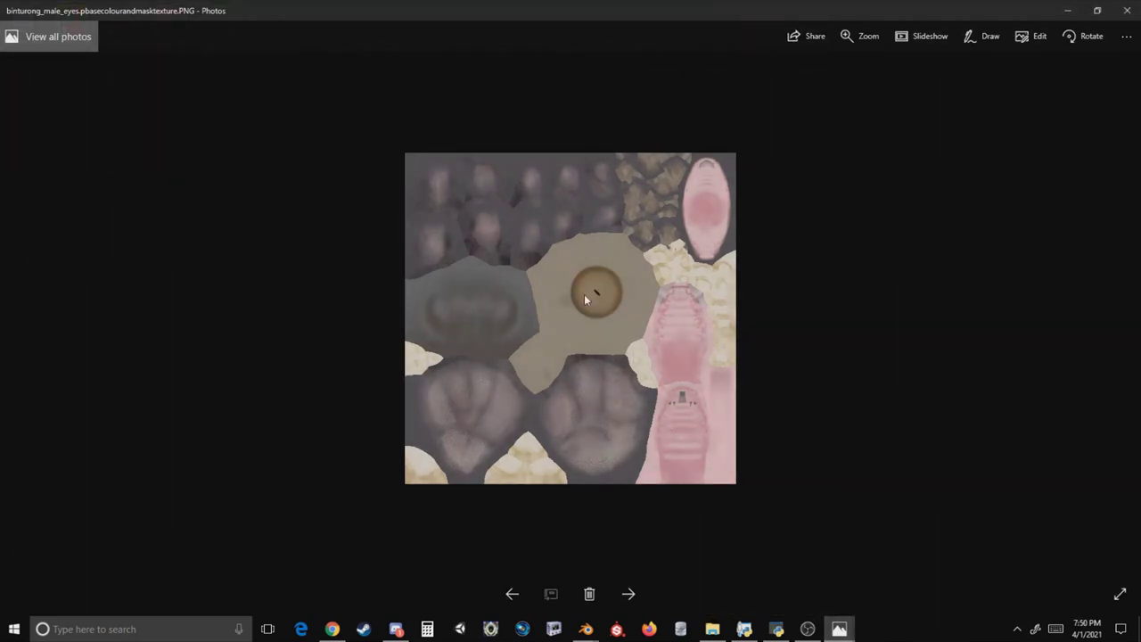
Switch between the old and new Blender windows, inspecting the new binturong's face.
mouse_move(586, 628)
left_click(515, 567)
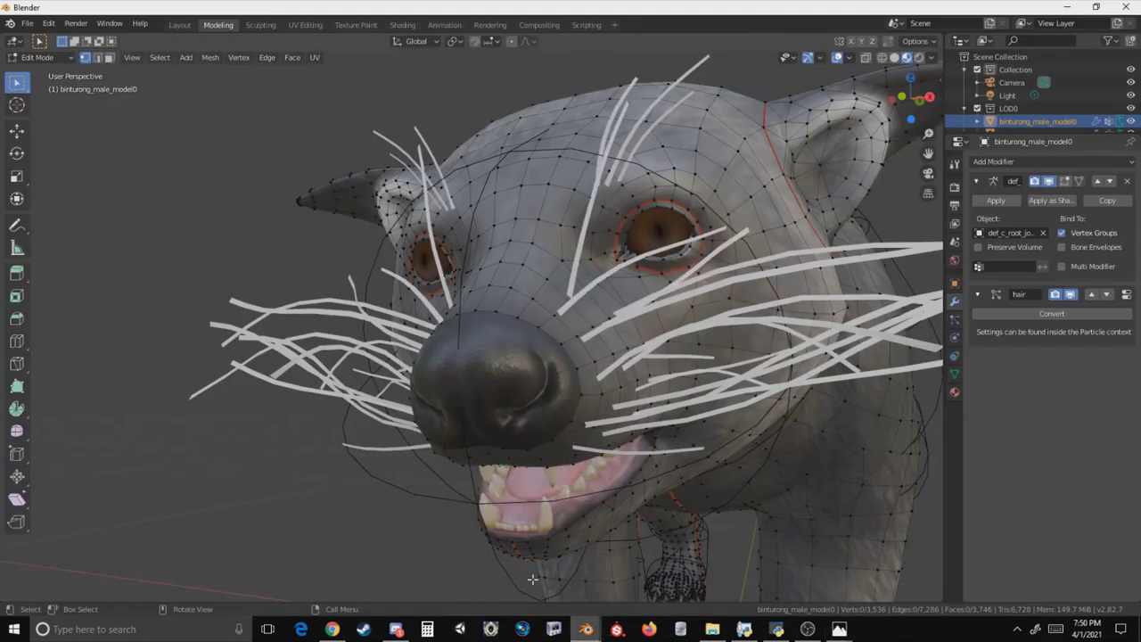
mouse_move(585, 629)
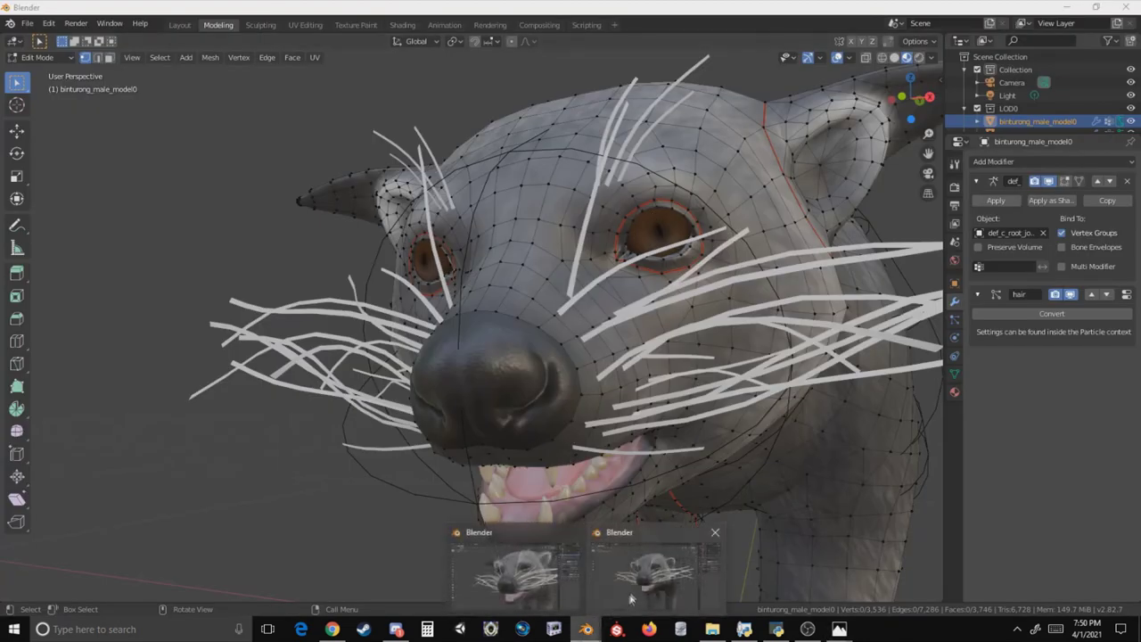
left_click(656, 570)
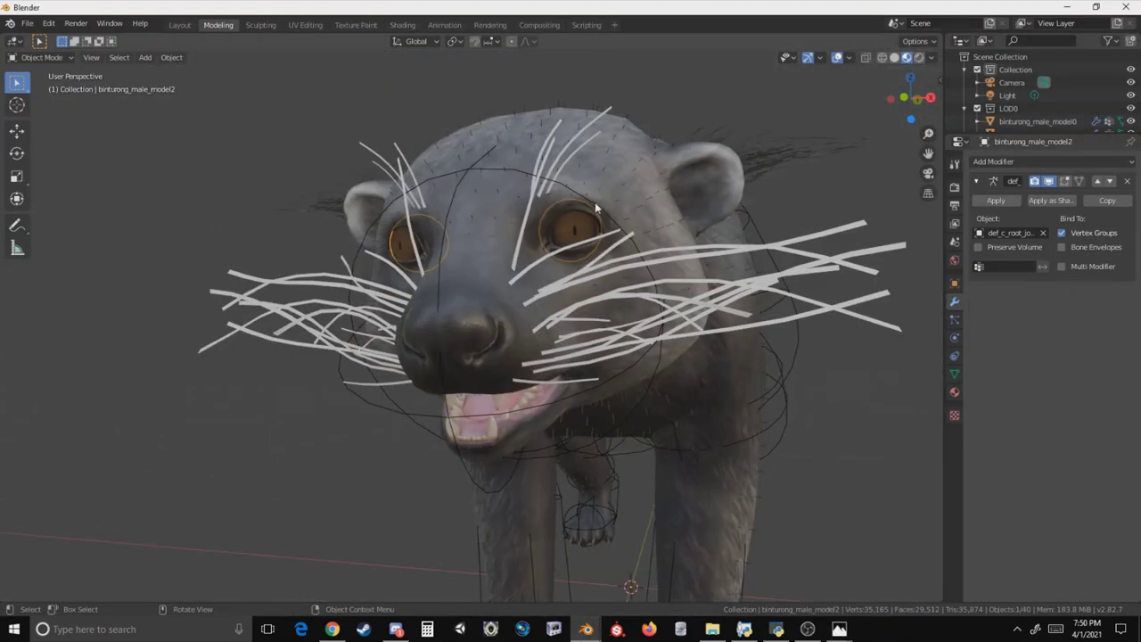
middle_click_drag(590, 210, 509, 183)
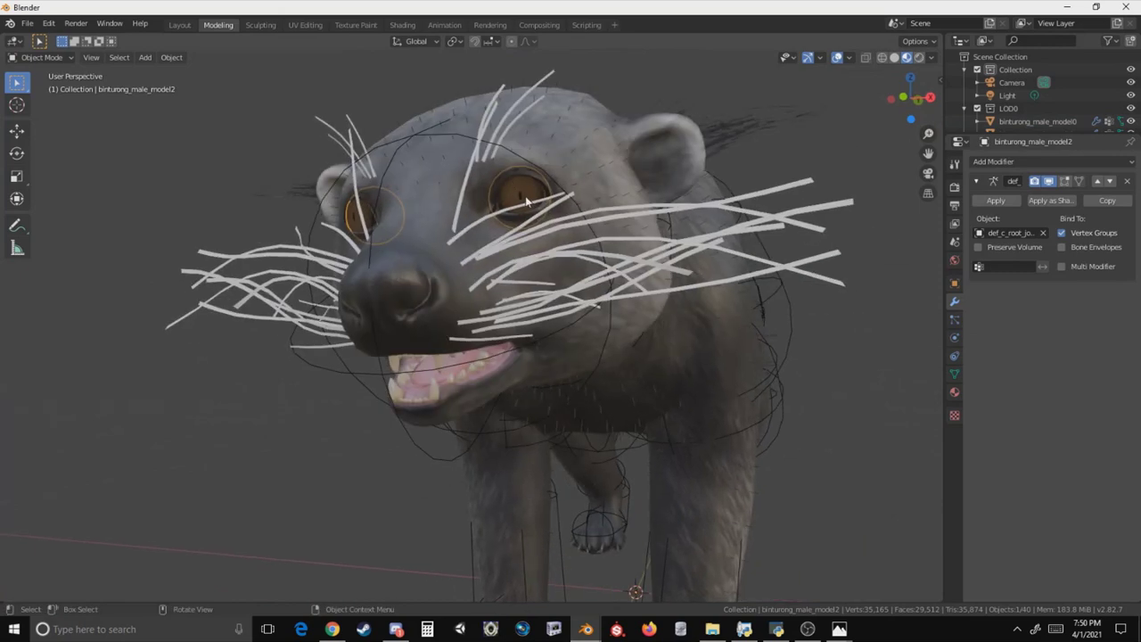
mouse_move(586, 629)
left_click(548, 586)
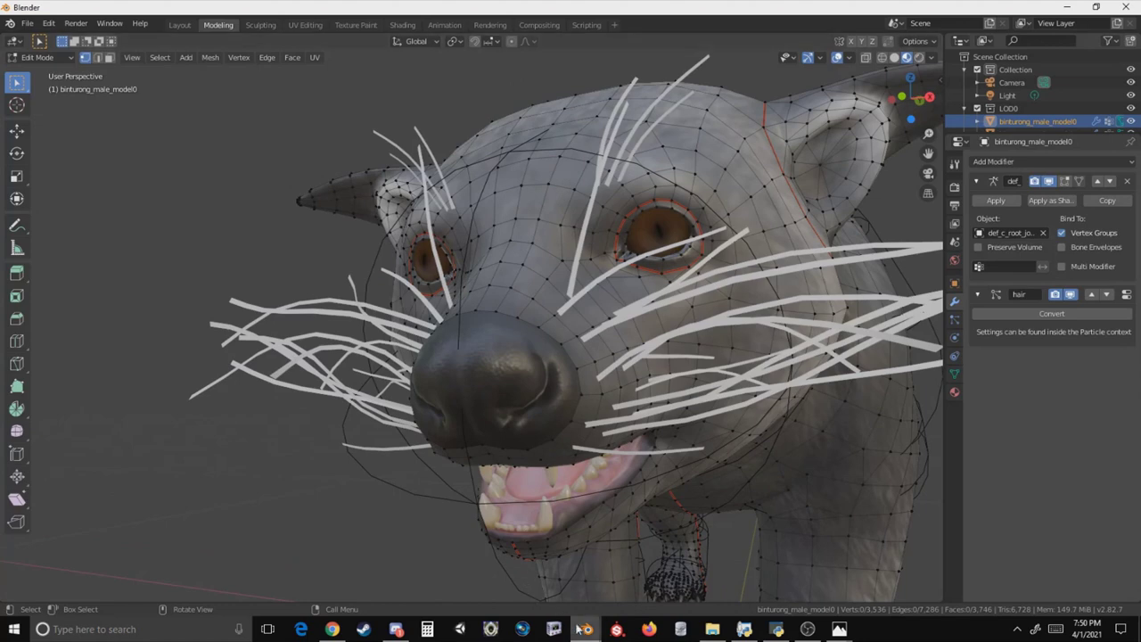
mouse_move(585, 629)
left_click(656, 571)
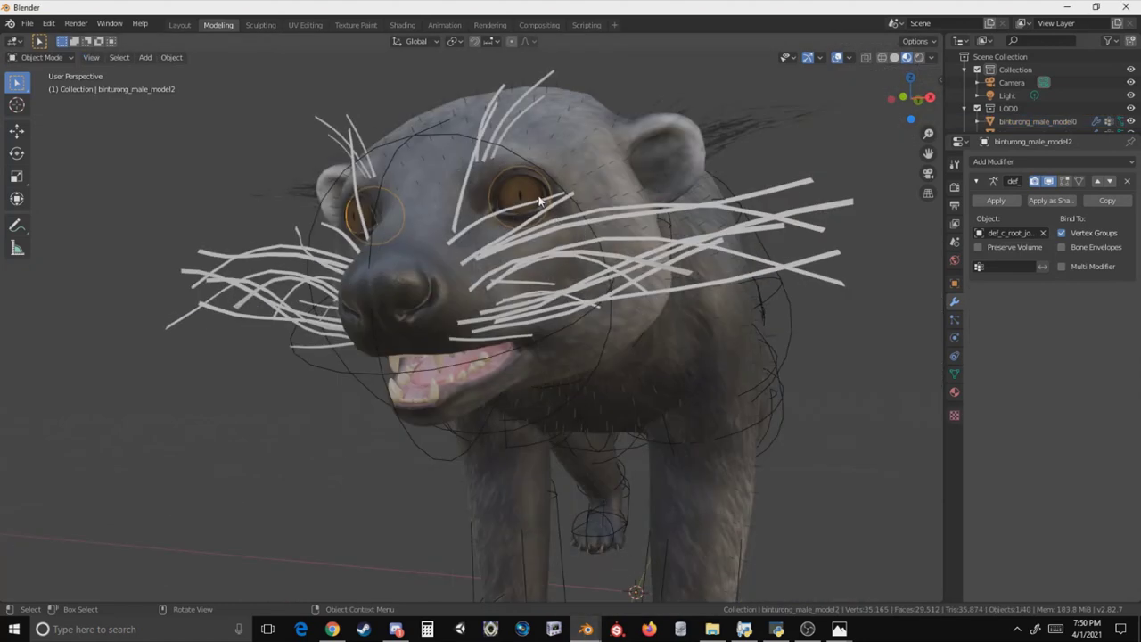
Copy the new model's eye object and paste it into the old binturong's scene in Layout.
left_click(713, 97)
key("ctrl+c")
mouse_move(585, 628)
left_click(535, 579)
right_click(403, 348)
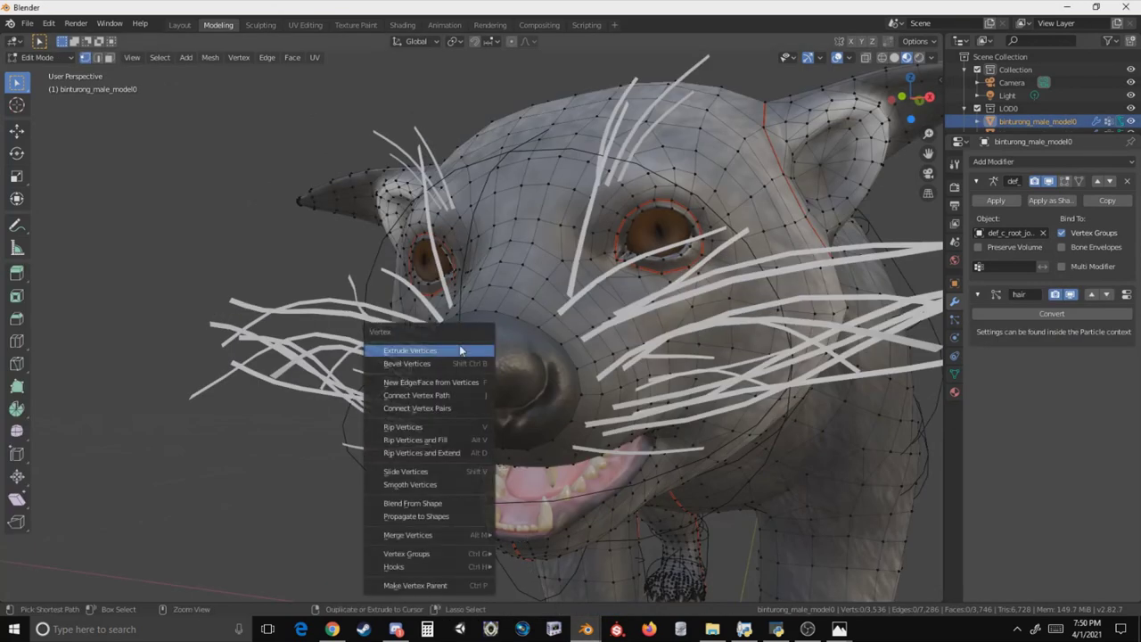
left_click(179, 24)
key("ctrl+v")
Move the pasted armature off to the right and hide def_c_root_joint.001 in the outliner.
scroll(485, 299, "down", 5)
middle_click_drag(486, 299, 544, 299)
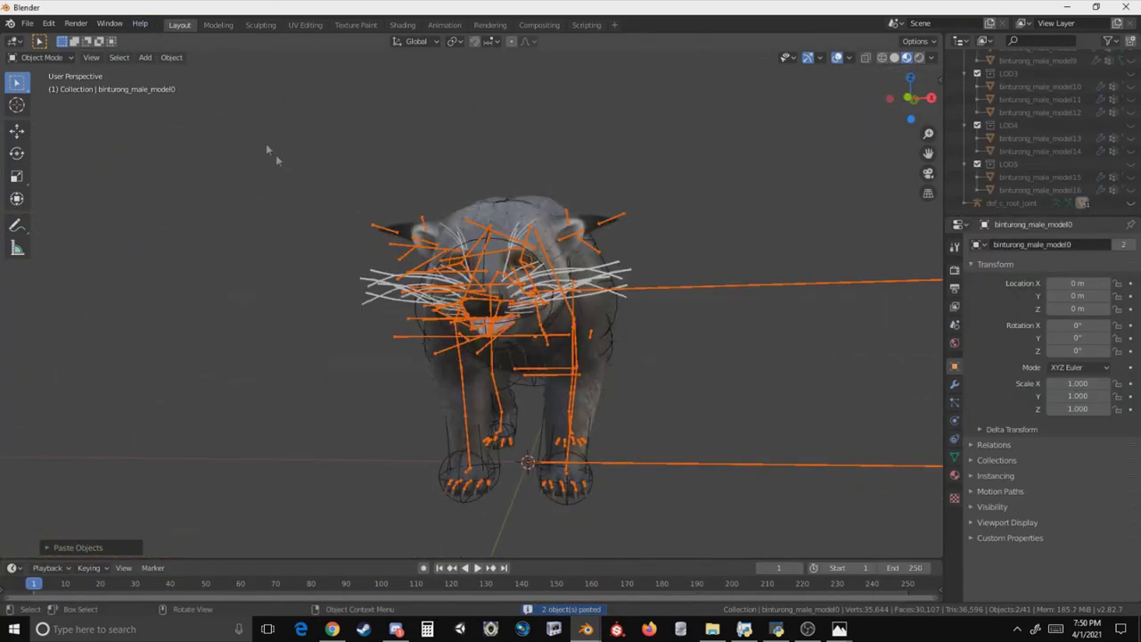
left_click(17, 130)
left_click_drag(588, 465, 733, 462)
key("Delete")
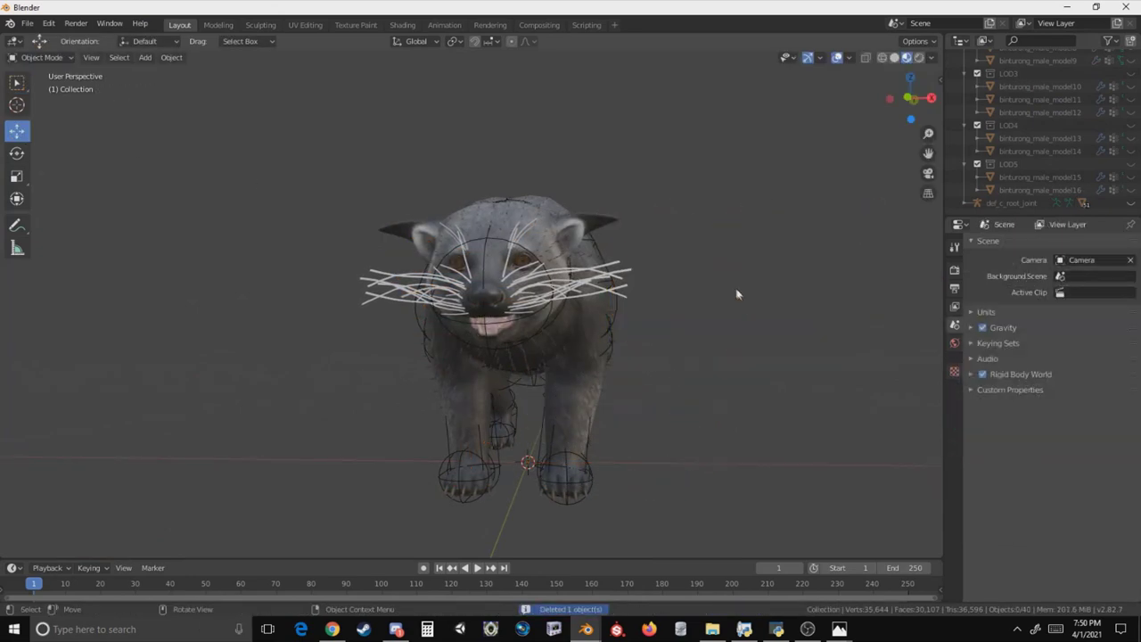
key("ctrl+z")
scroll(1072, 143, "up", 8)
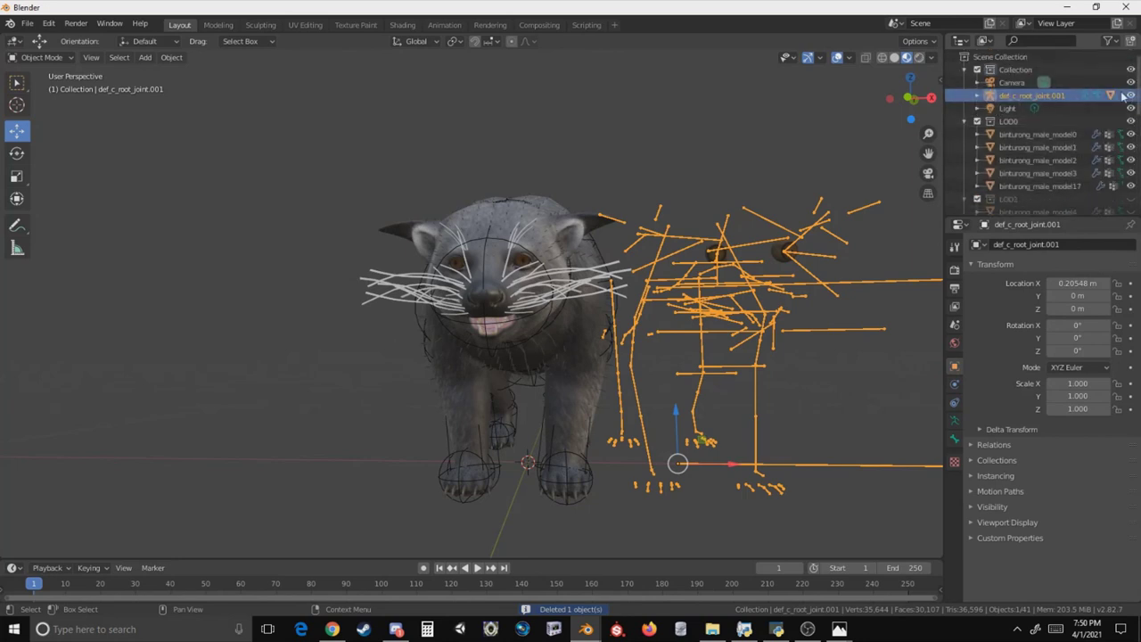
left_click(1131, 96)
Cycle the selection through the overlapping objects under the binturong's eye.
scroll(727, 256, "up", 2)
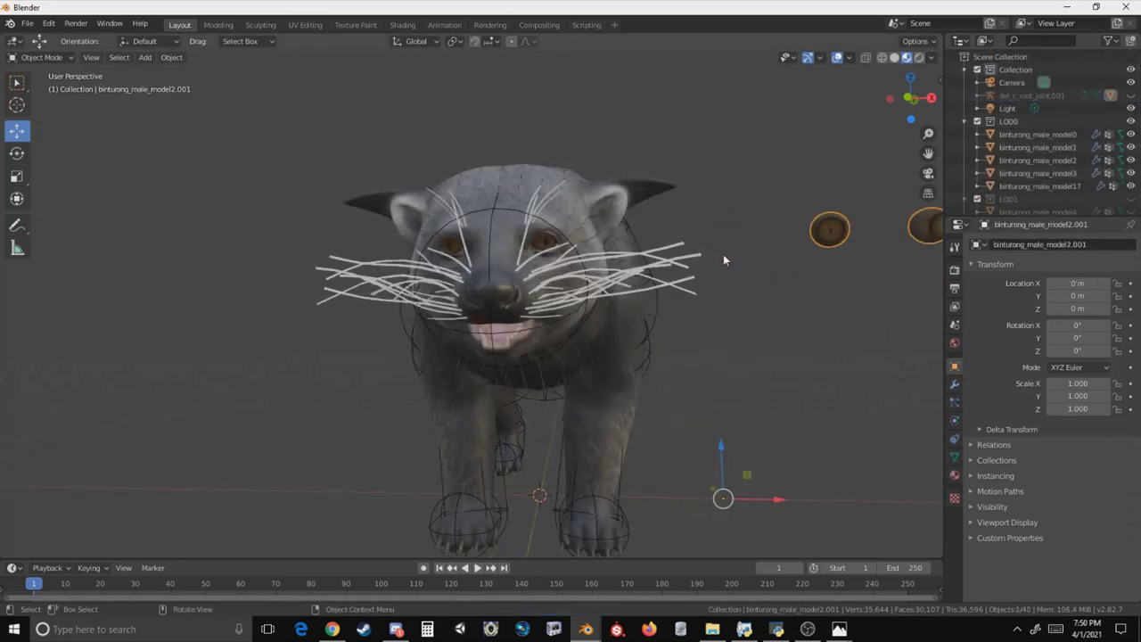
left_click(543, 243)
left_click(542, 243)
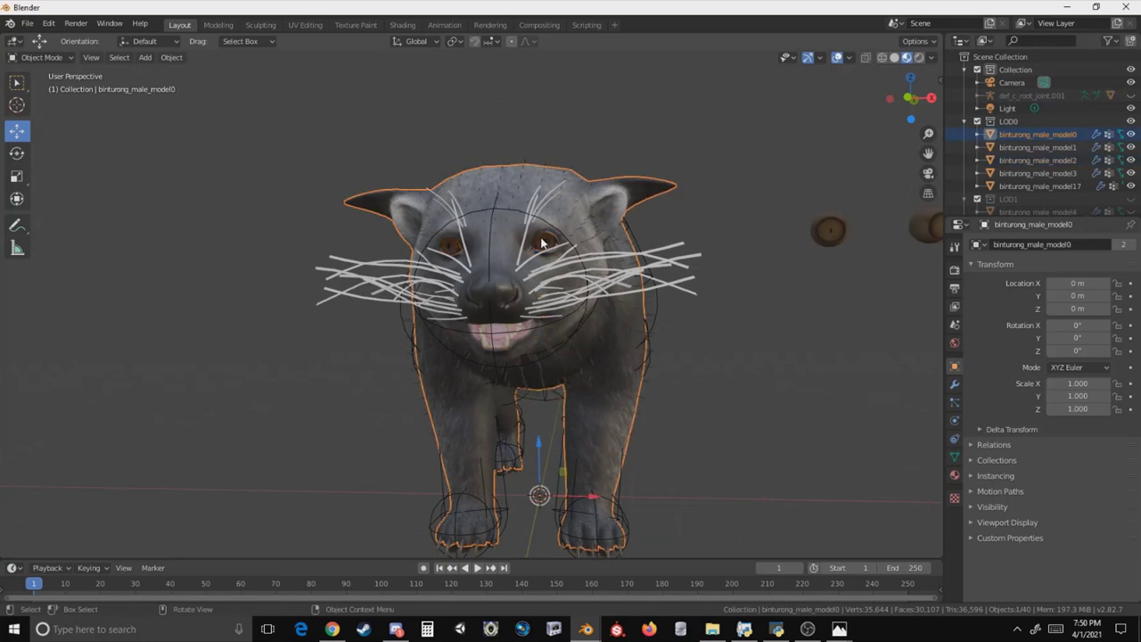
left_click(542, 243)
left_click(542, 242)
left_click(542, 243)
left_click(542, 242)
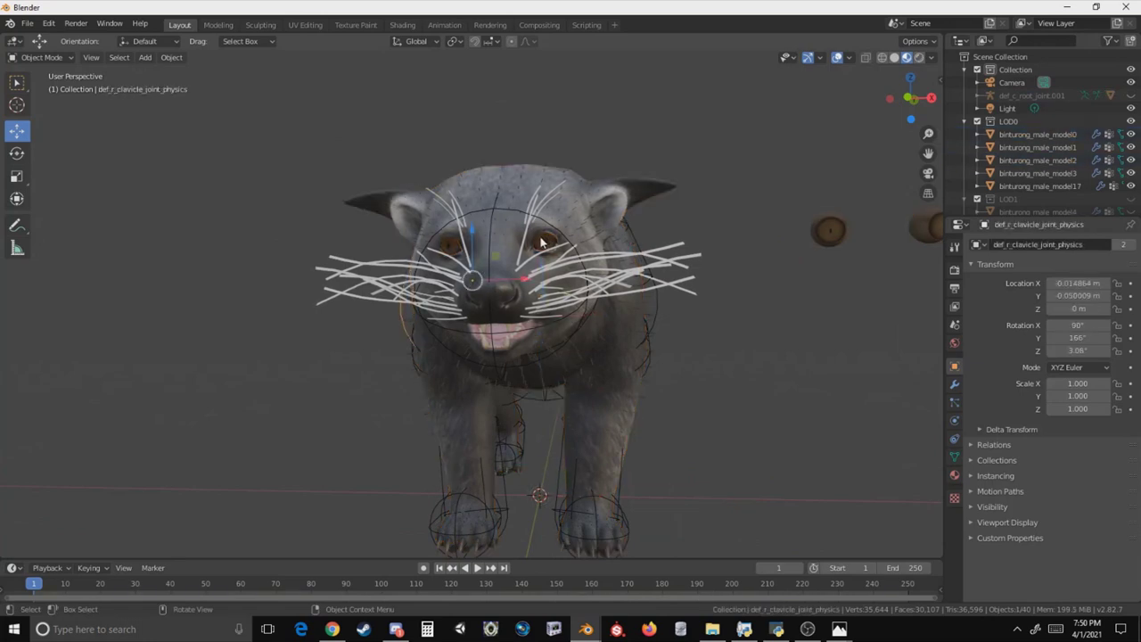
Paste the eyes again, move the new armature right, and select def_c_root_joint.002.
key("ctrl+c")
key("ctrl+v")
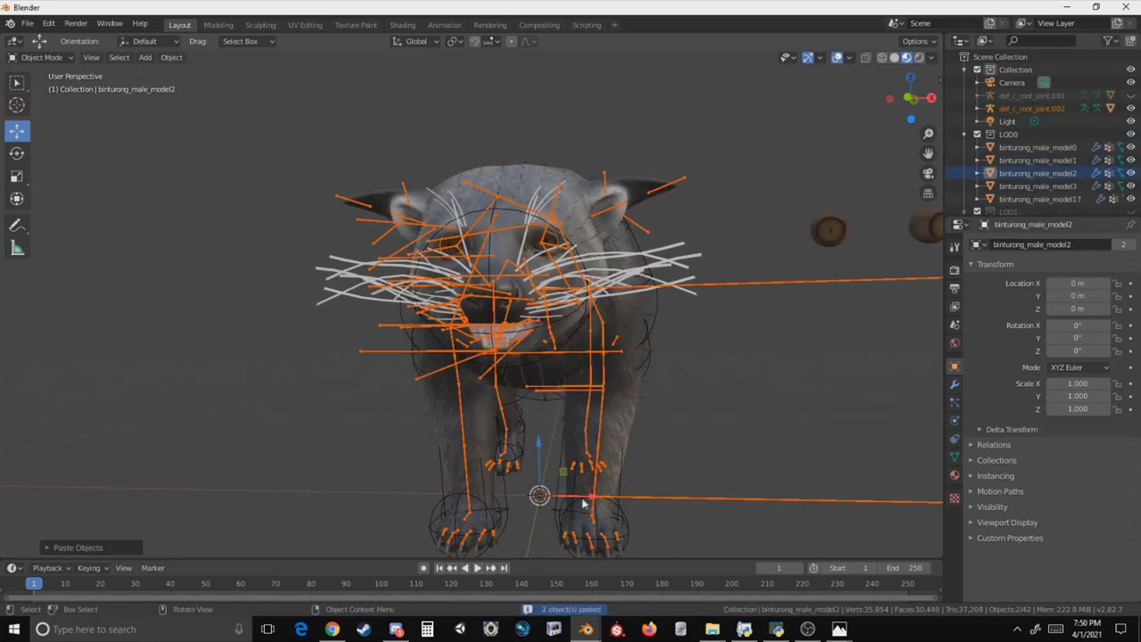
key("g")
left_click(817, 465)
middle_click_drag(652, 343, 663, 359)
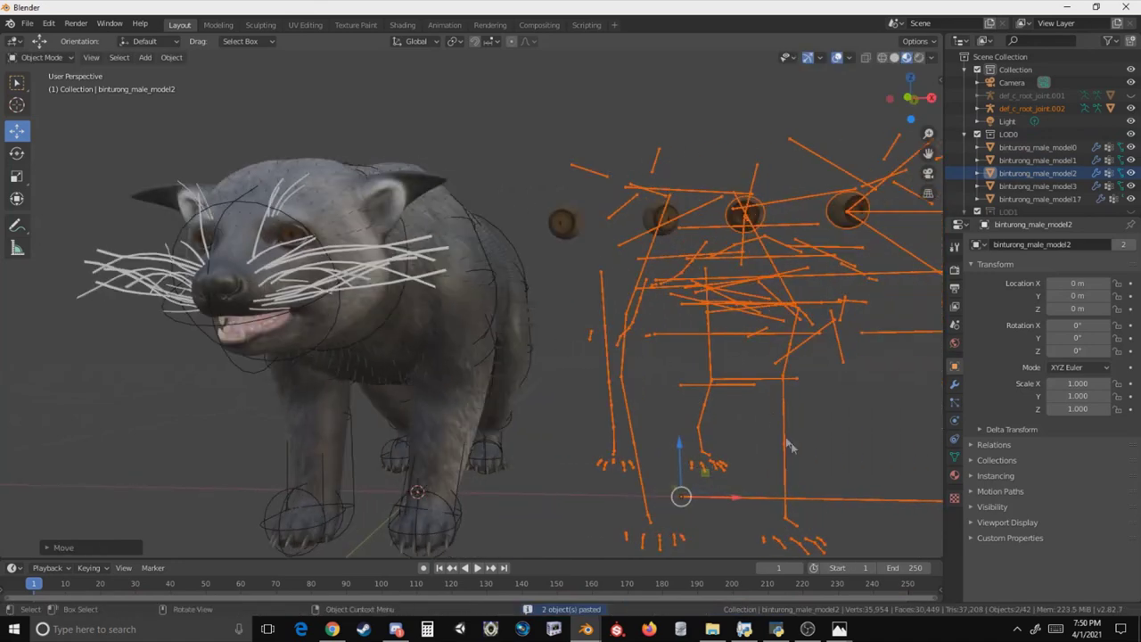
left_click(732, 500)
left_click(713, 499)
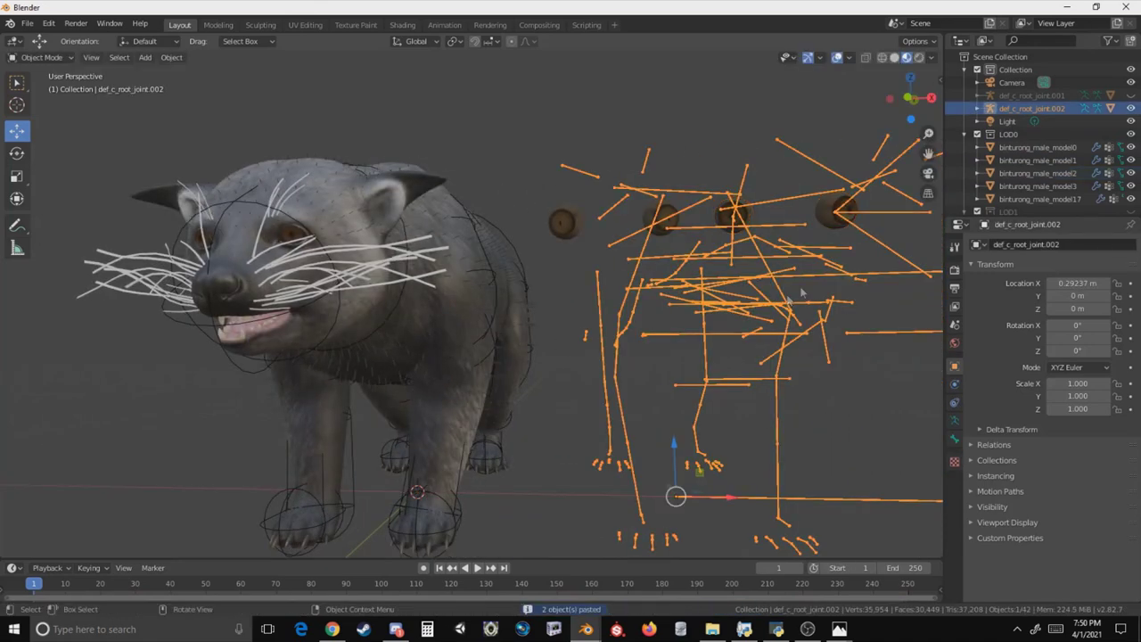
Hide the def_c_root_joint.002 armature and pick out the duplicate eye spheres beside the binturong.
left_click(1130, 108)
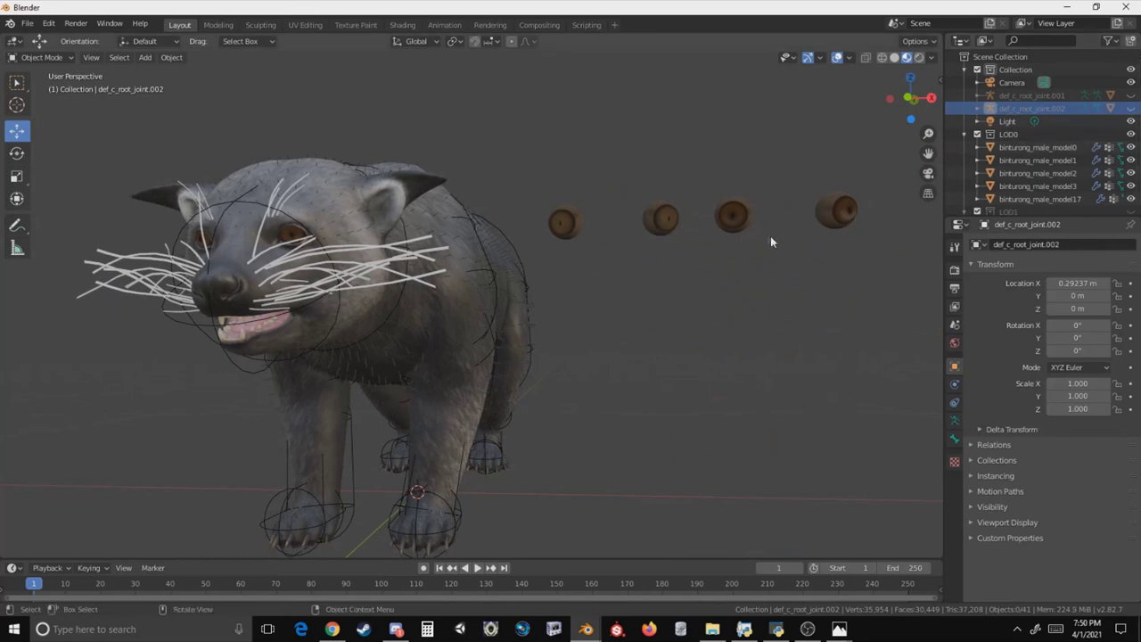
scroll(771, 235, "up", 3)
middle_click_drag(770, 235, 617, 230)
scroll(659, 229, "up", 3)
scroll(651, 237, "down", 3)
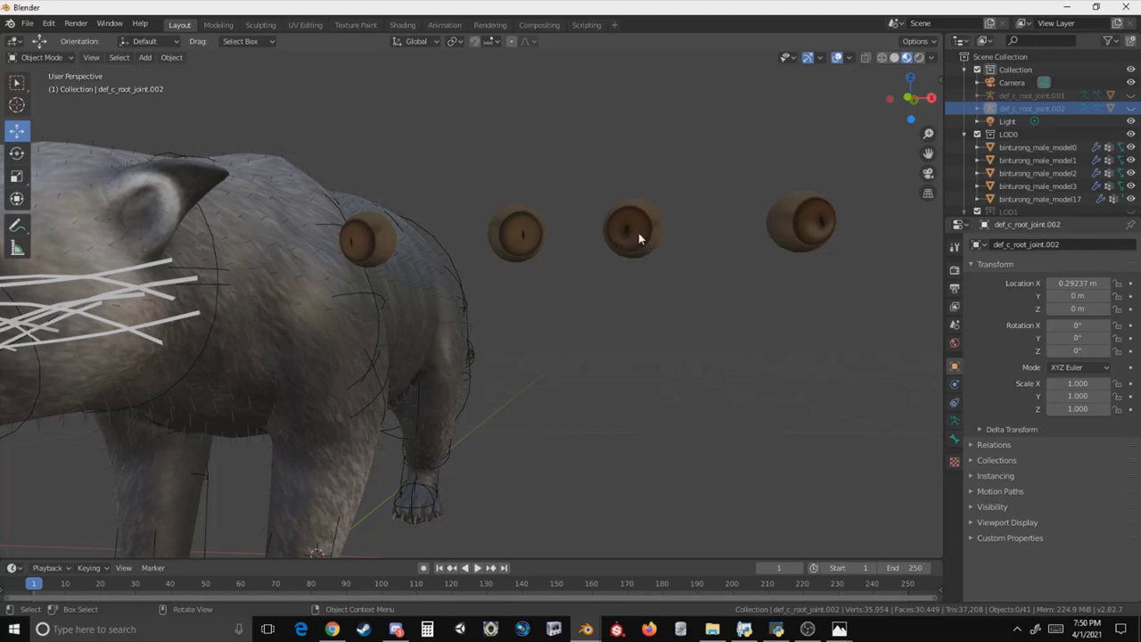
left_click(630, 230)
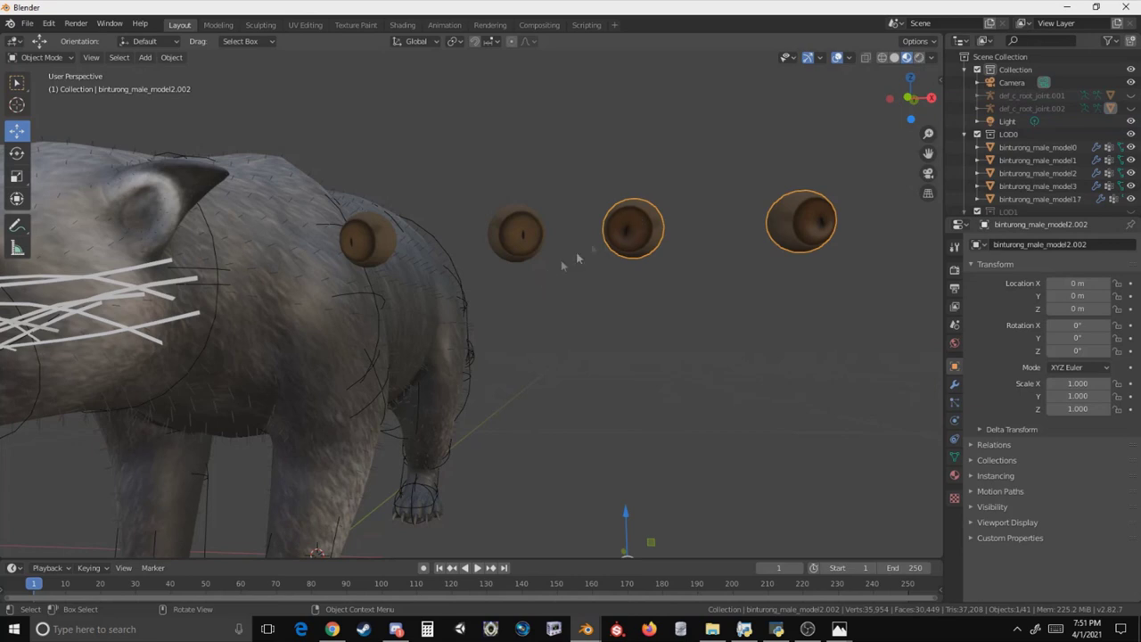
left_click(521, 230)
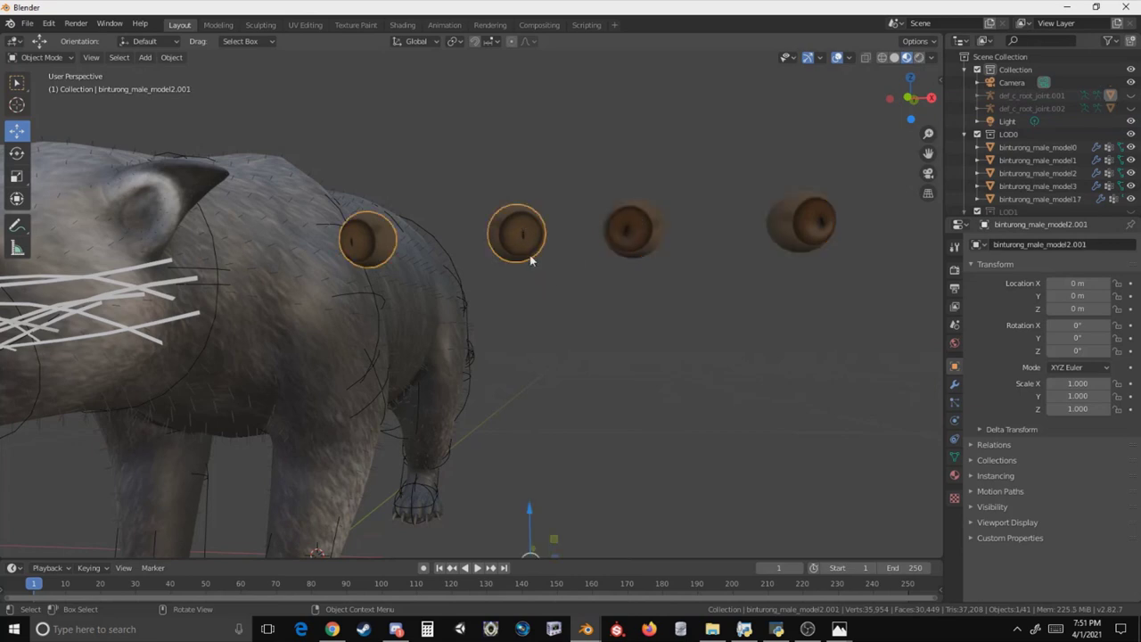
left_click(572, 288)
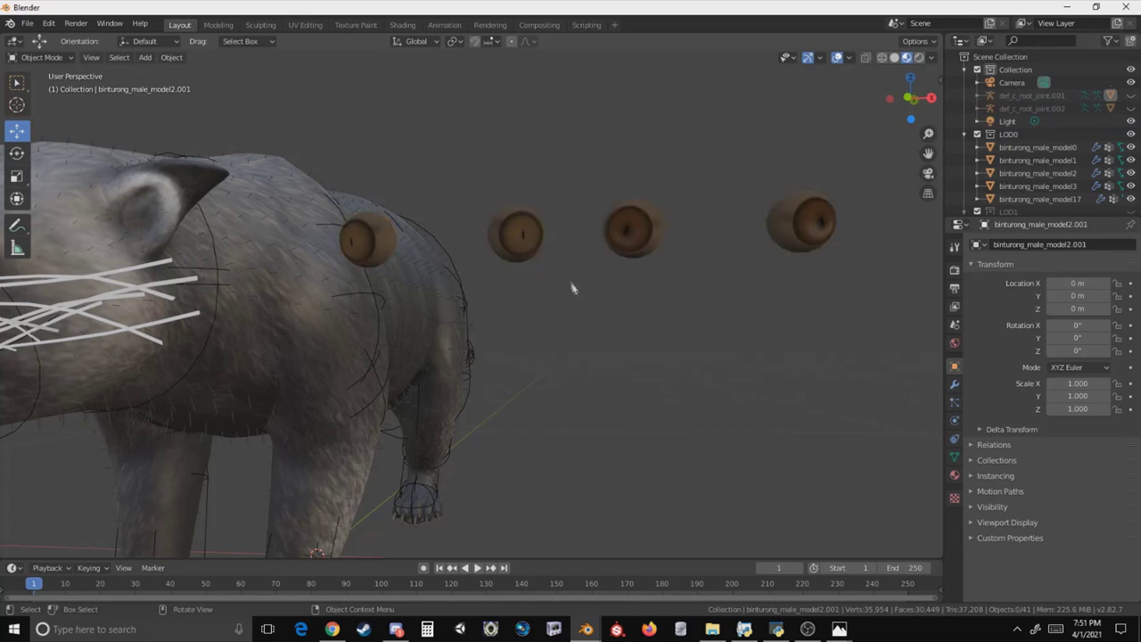
left_click(535, 238)
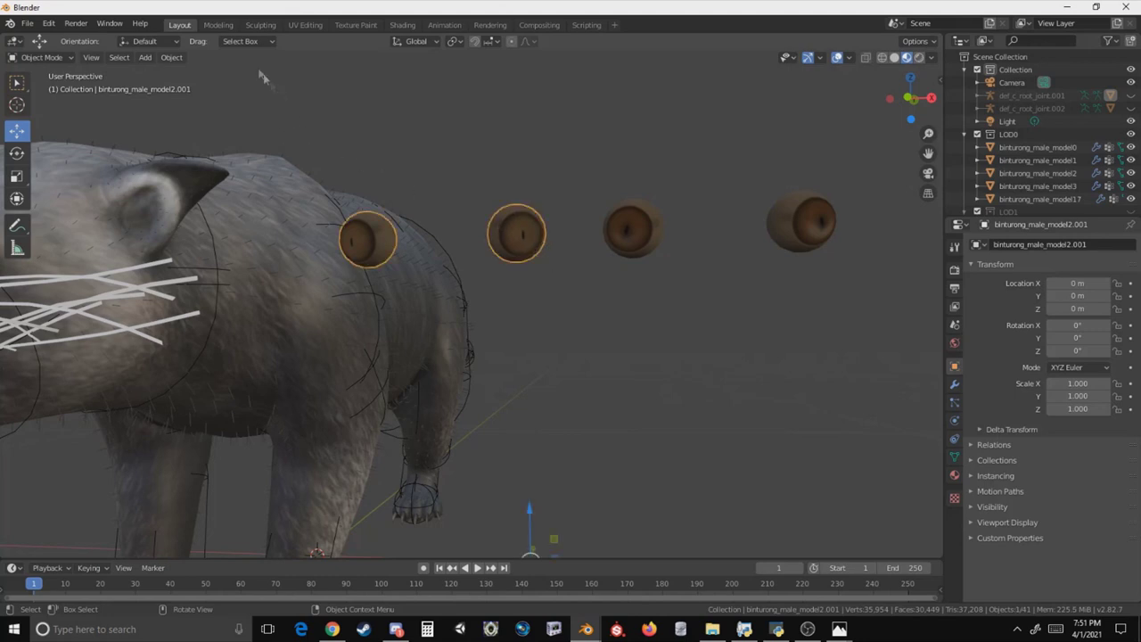
In the Layout workspace, select the nearer pair of eyeball spheres and delete them.
left_click(218, 24)
scroll(679, 199, "down", 4)
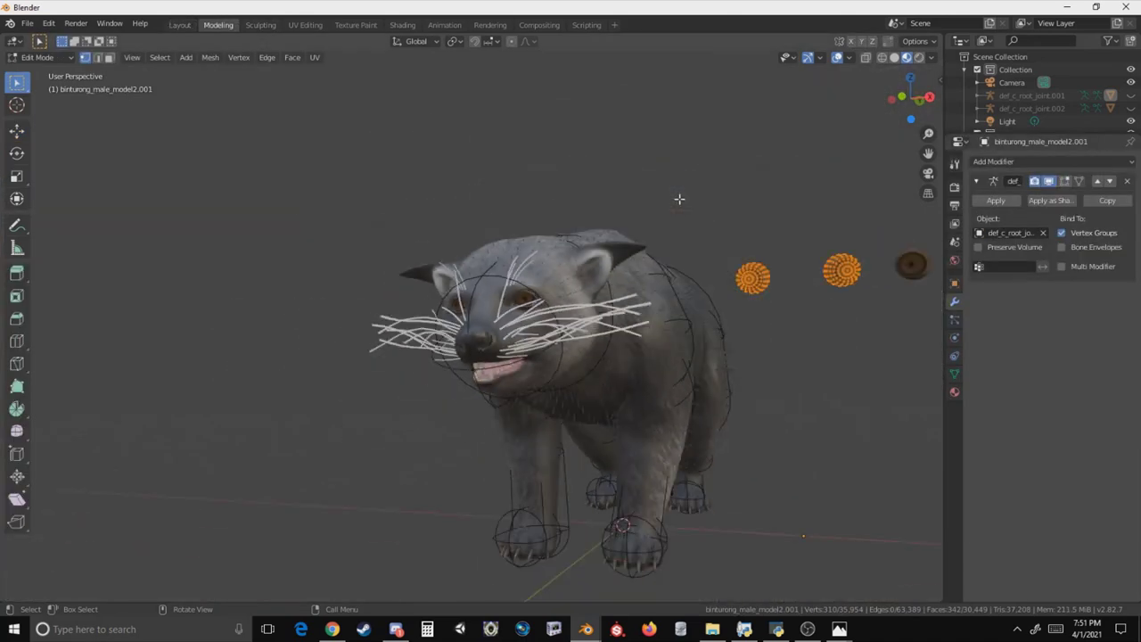
middle_click_drag(743, 181, 571, 231)
scroll(571, 231, "up", 4)
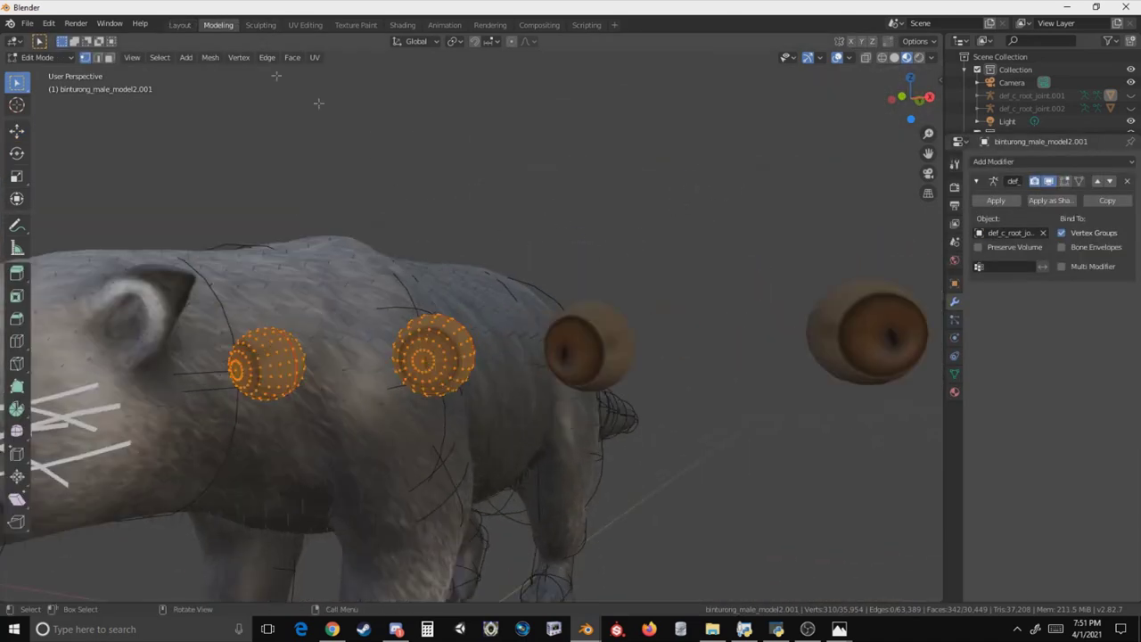
left_click(179, 24)
left_click(635, 153)
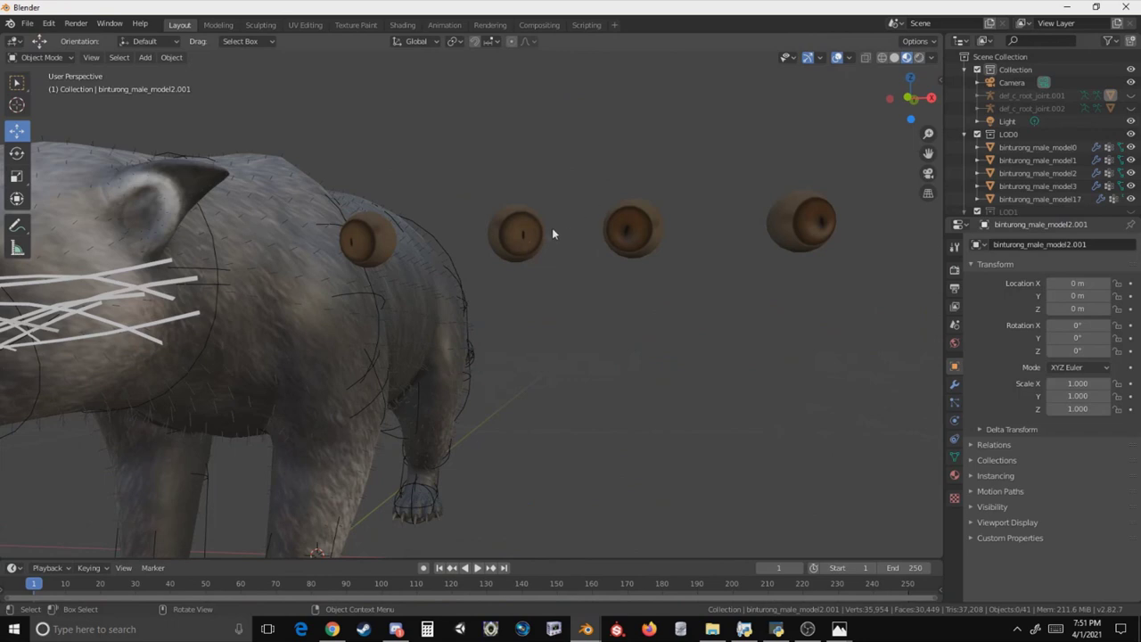
left_click(520, 237)
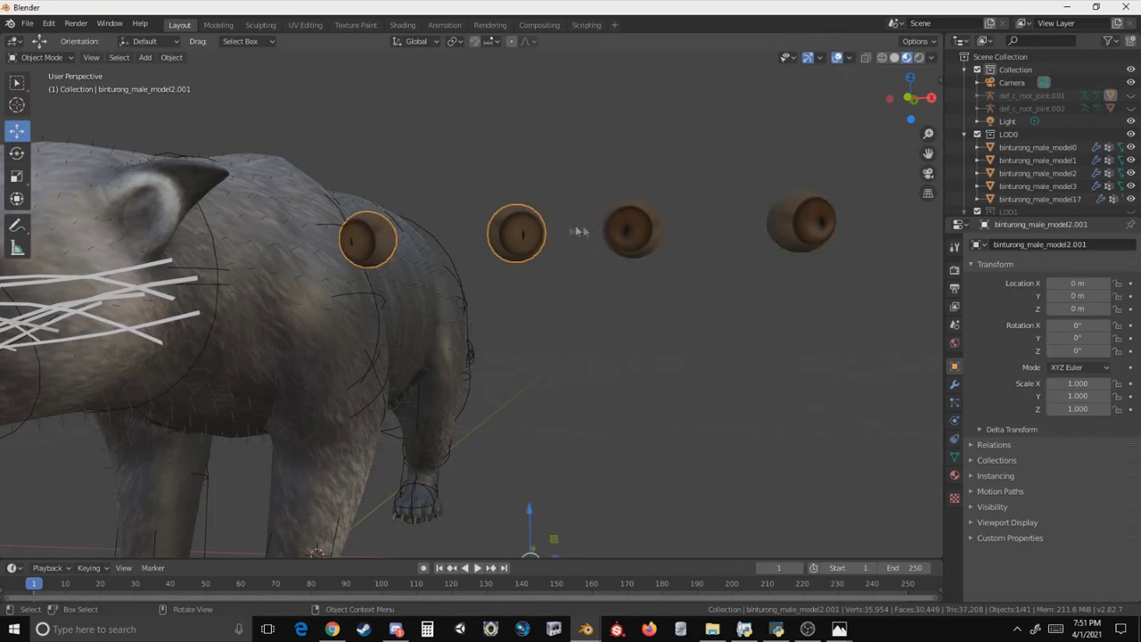
middle_click_drag(575, 230, 594, 204)
key("Delete")
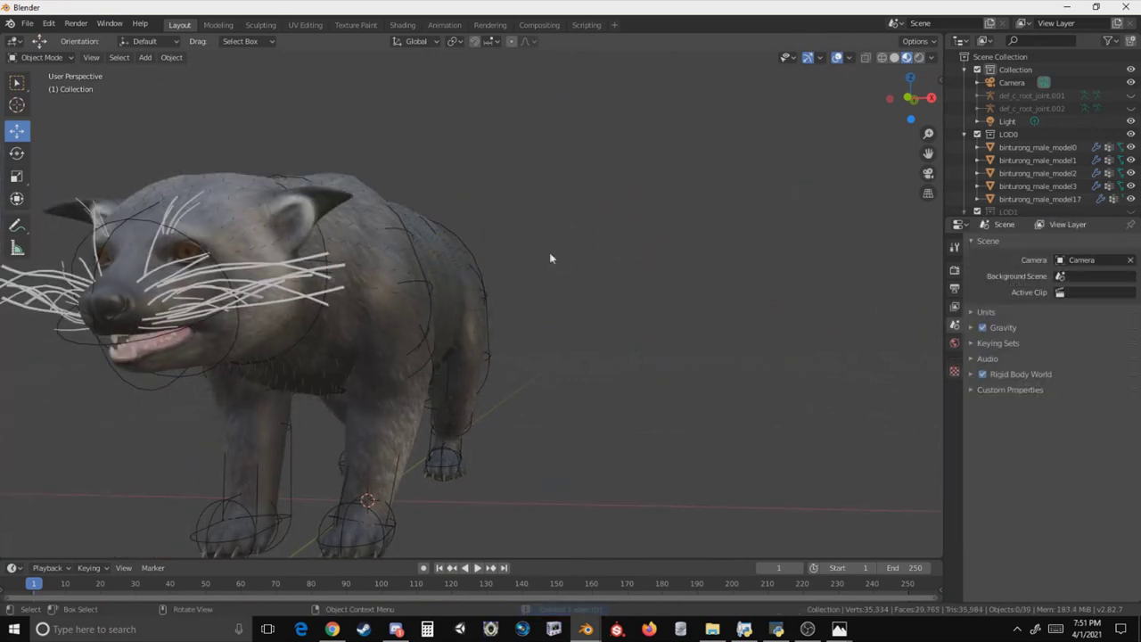
Copy binturong_male_model0 from the other window and paste it here, adding the def_c_root_joint.003 rig.
middle_click_drag(465, 234, 575, 203)
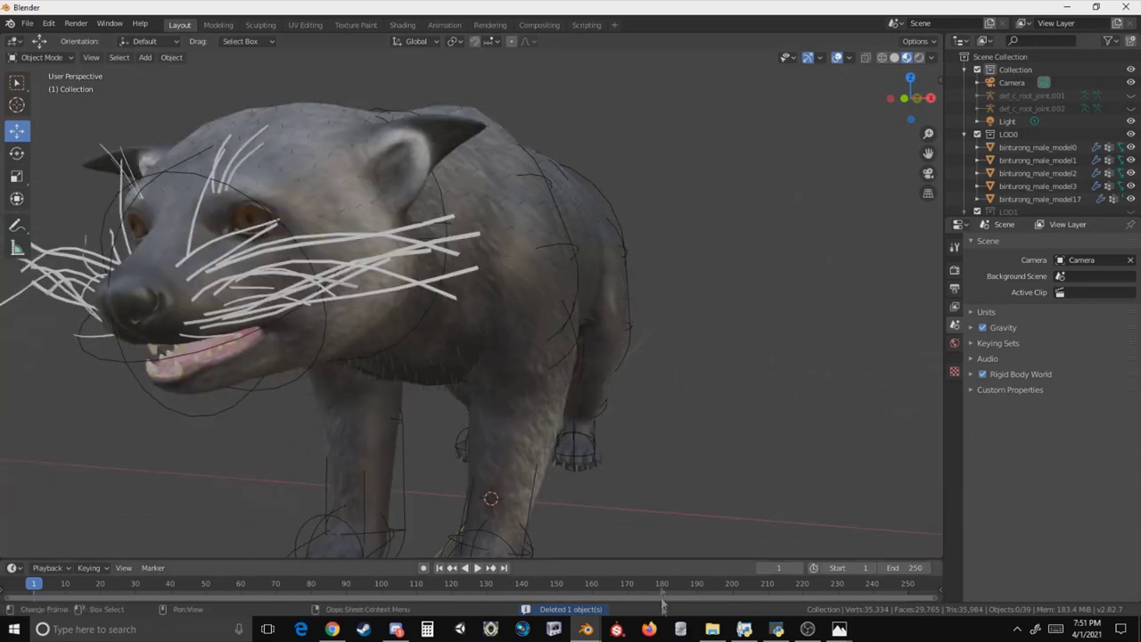
mouse_move(585, 628)
left_click(590, 528)
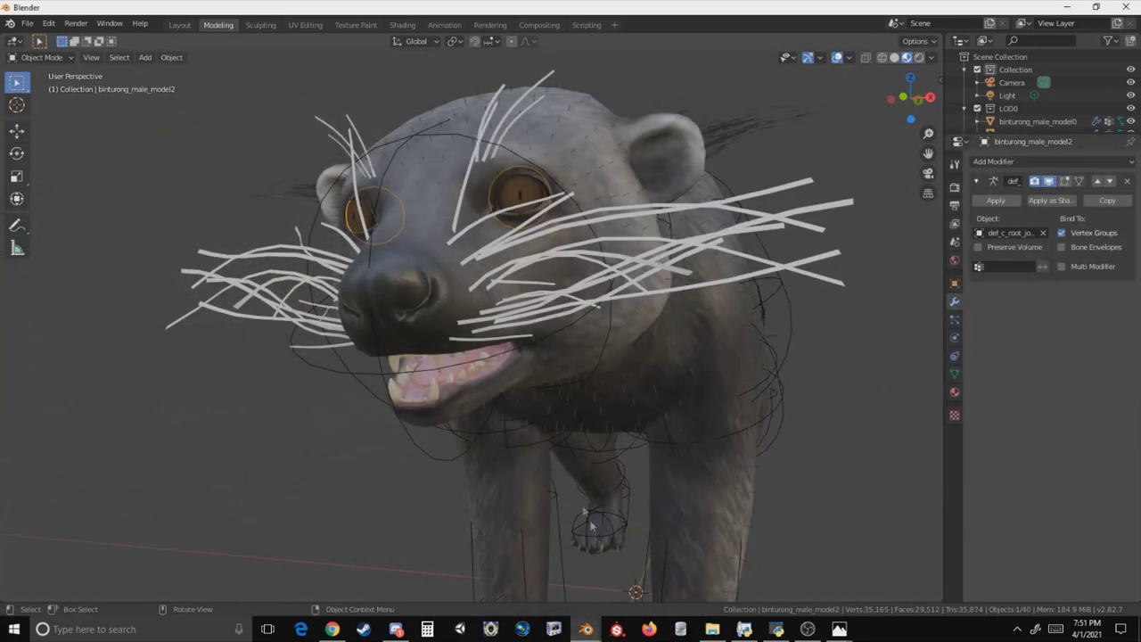
left_click(649, 365)
scroll(649, 363, "down", 3)
key("ctrl+c")
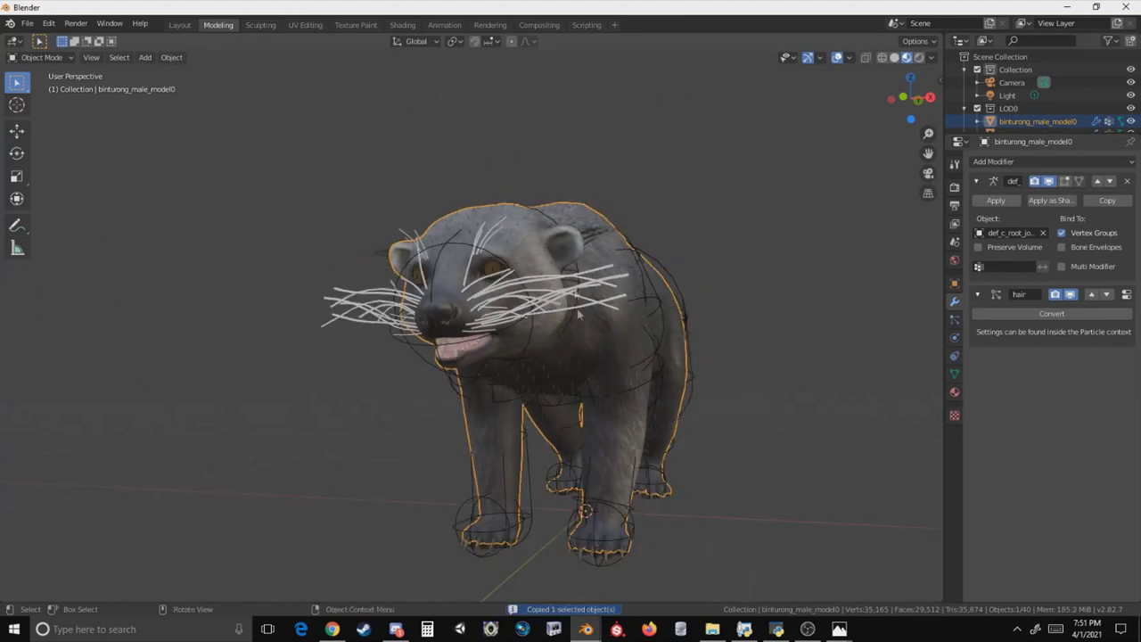
mouse_move(585, 629)
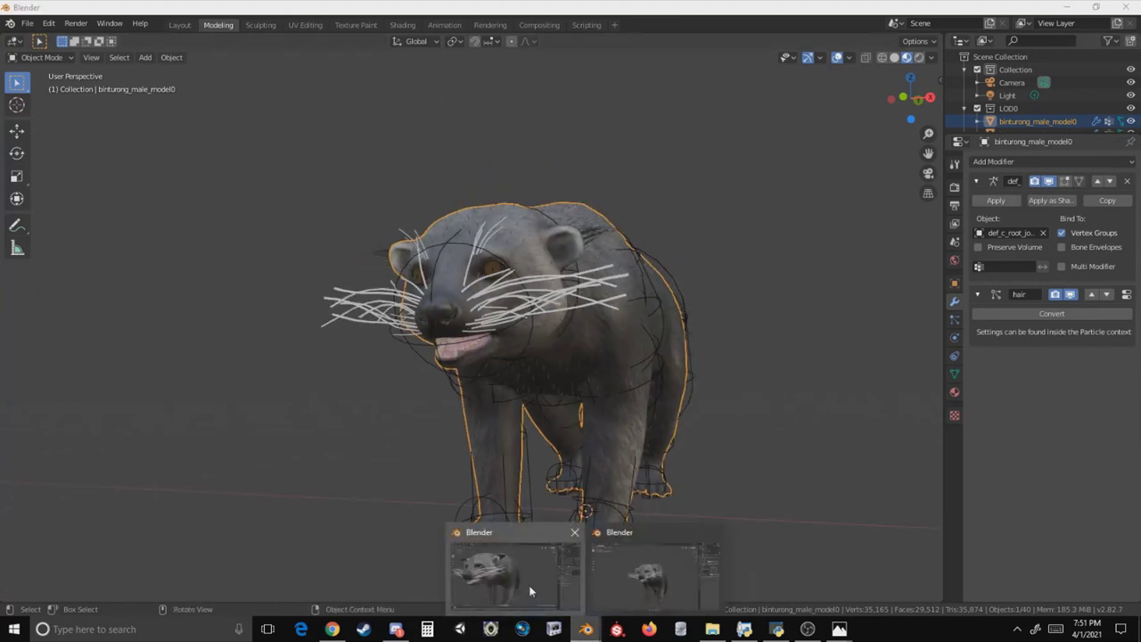
left_click(529, 591)
key("ctrl+v")
middle_click_drag(483, 343, 363, 287)
scroll(532, 267, "down", 2)
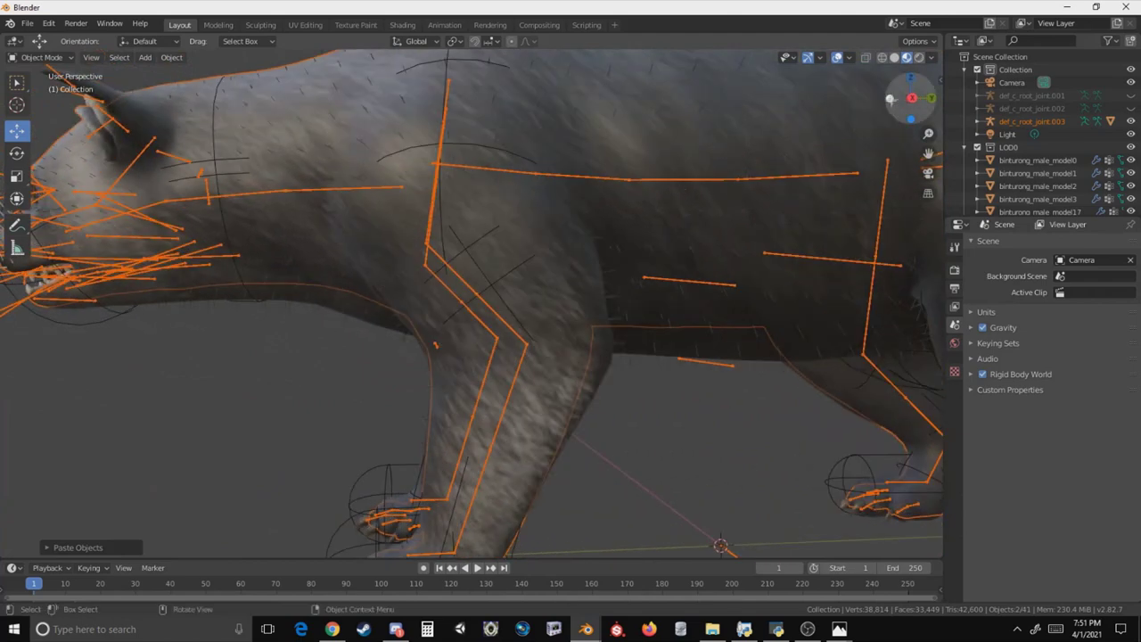
left_click(911, 97)
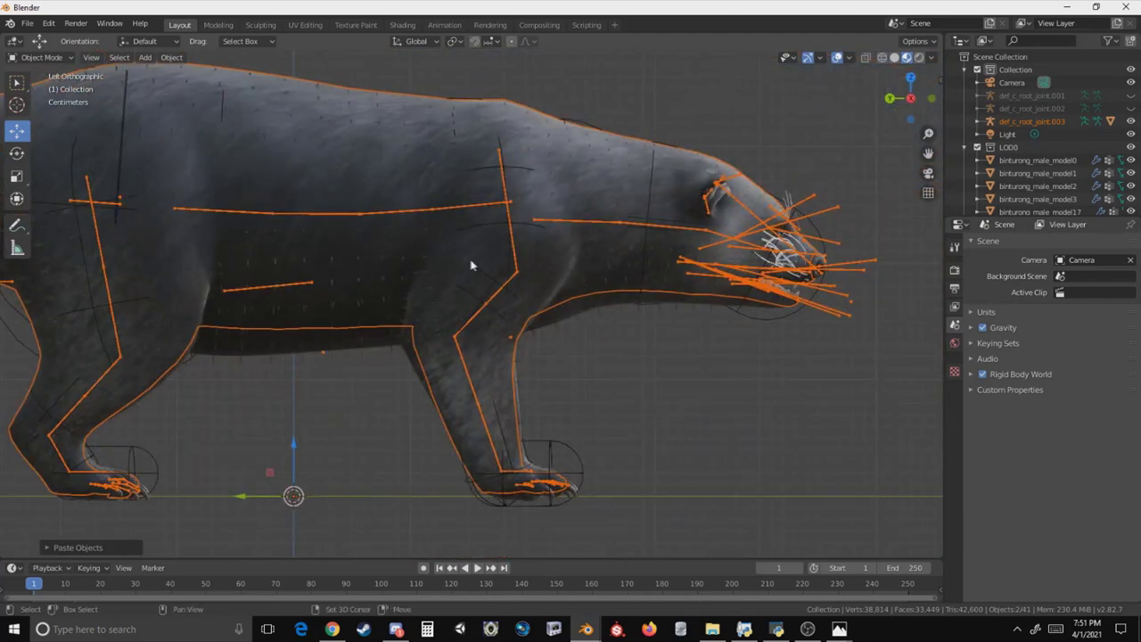
middle_click_drag(472, 262, 495, 305, "shift")
scroll(655, 240, "up", 5)
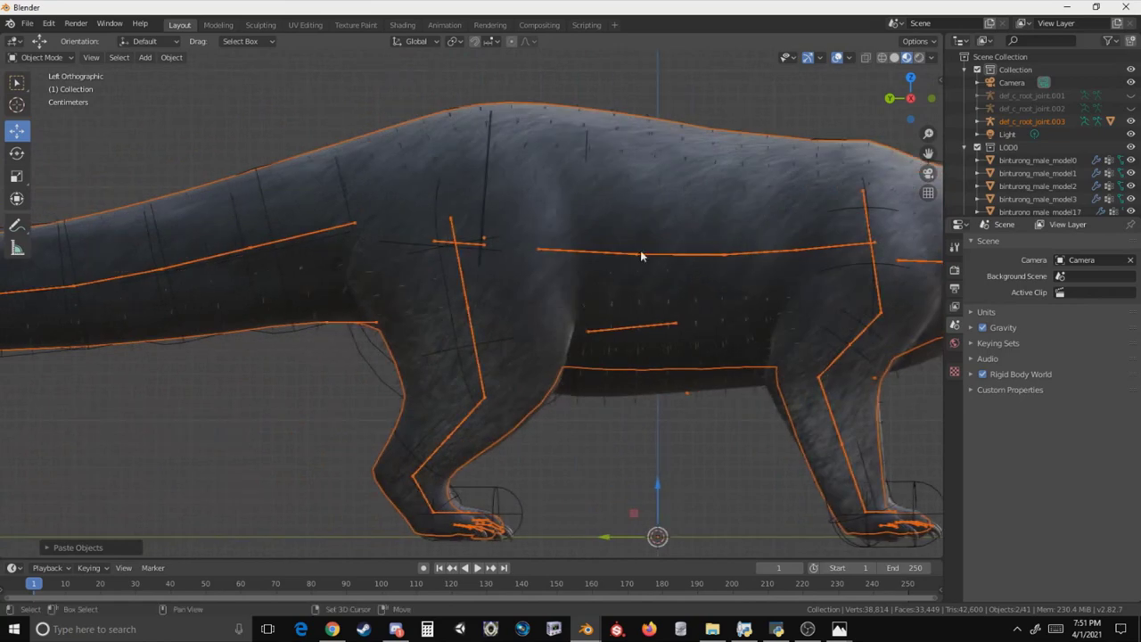
scroll(614, 240, "down", 5)
scroll(499, 294, "up", 5)
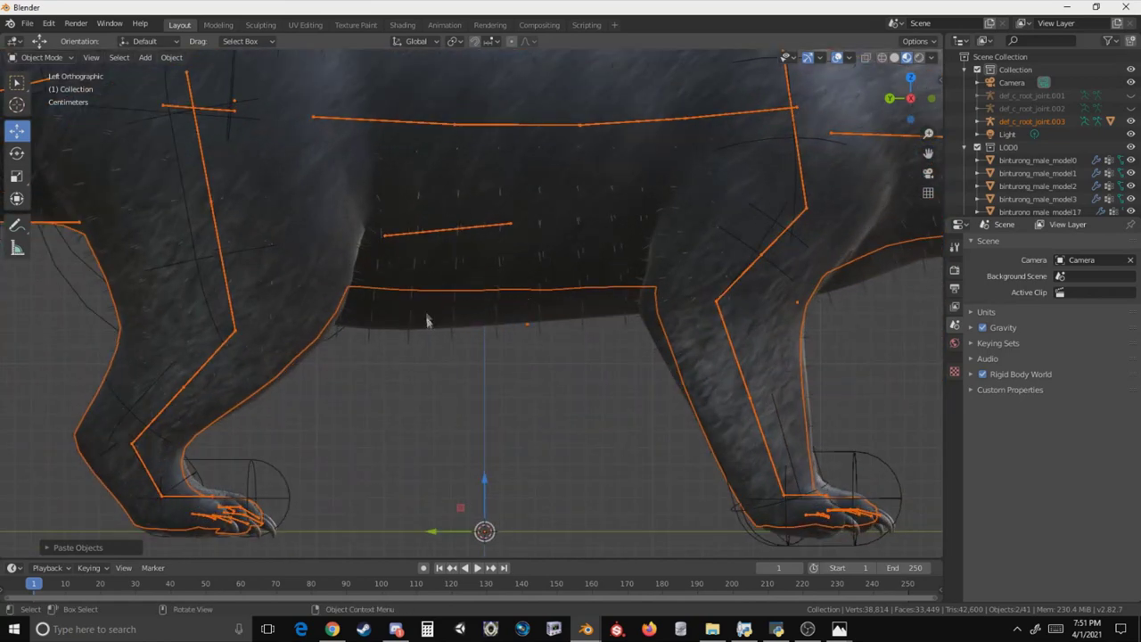
scroll(403, 287, "up", 4)
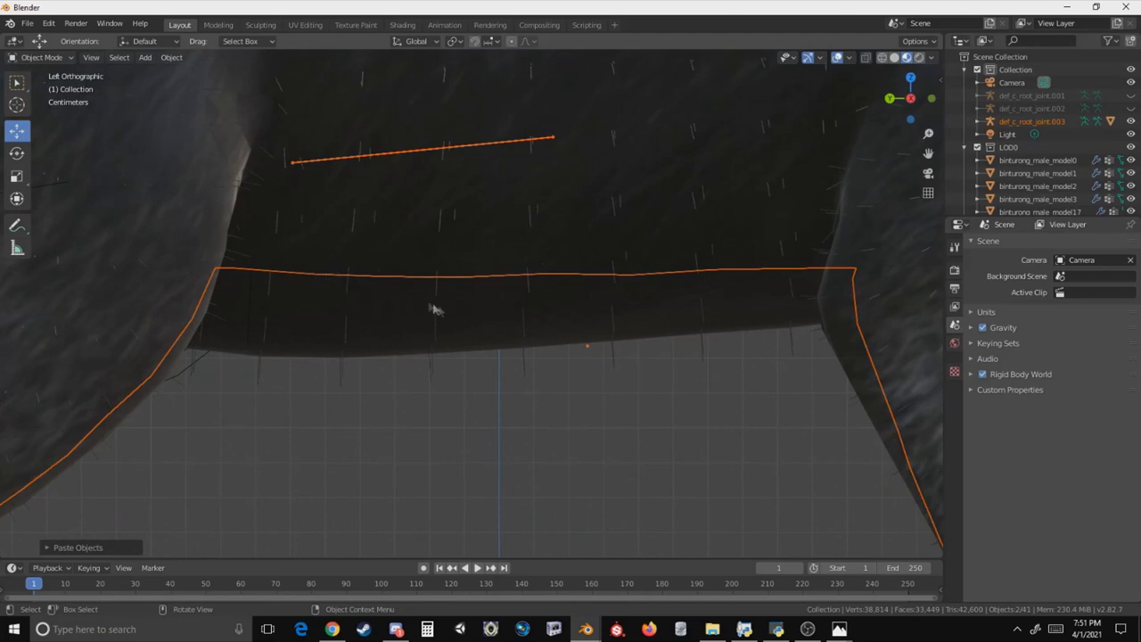
scroll(446, 308, "down", 3)
middle_click_drag(527, 288, 353, 285, "shift")
middle_click_drag(675, 253, 575, 237, "shift")
scroll(581, 225, "down", 2)
middle_click_drag(661, 230, 601, 246)
scroll(511, 216, "up", 3)
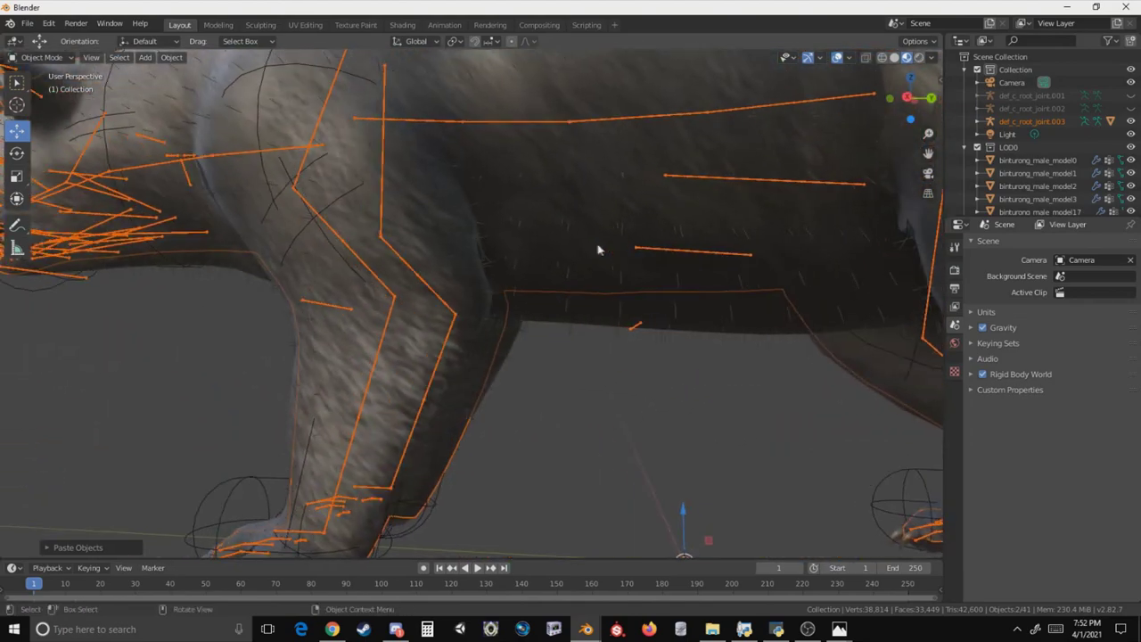
left_click(909, 98)
scroll(373, 302, "down", 6)
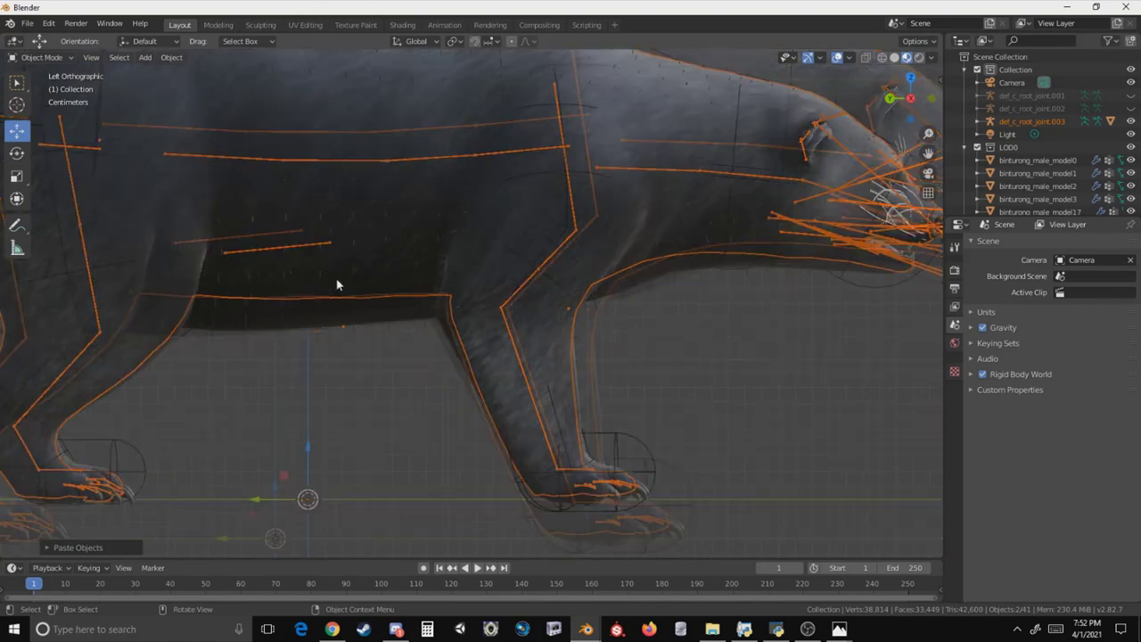
middle_click_drag(393, 301, 175, 20)
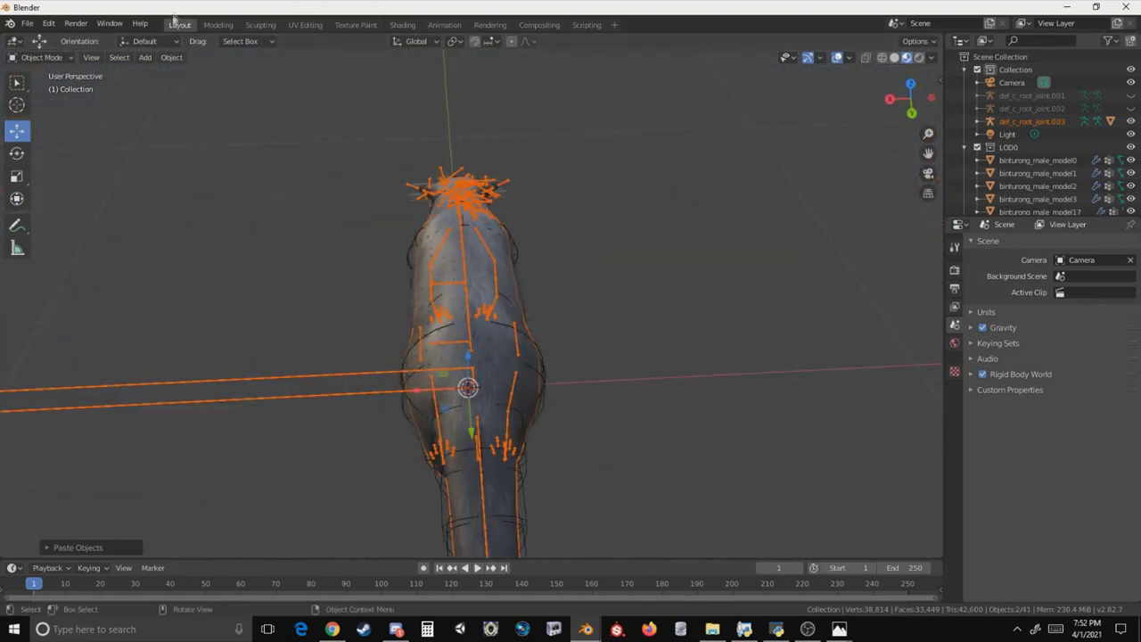
In the Modeling workspace, move the def_c_root_joint.003 armature along X beside the original binturong.
left_click(218, 24)
middle_click_drag(532, 235, 637, 311)
left_click(593, 252)
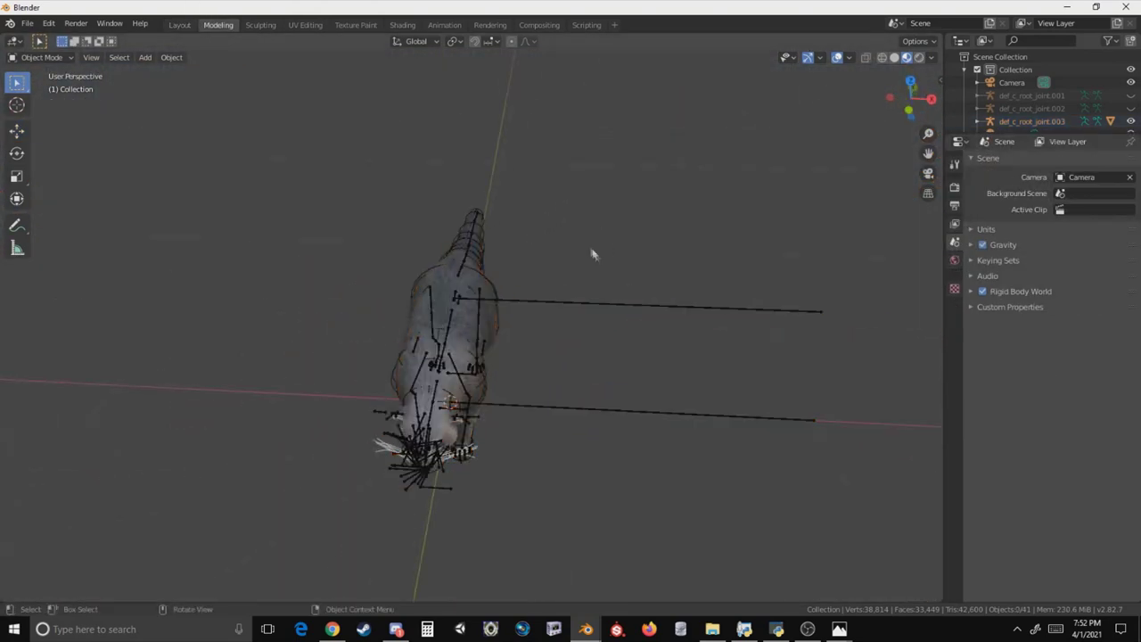
left_click(1030, 121)
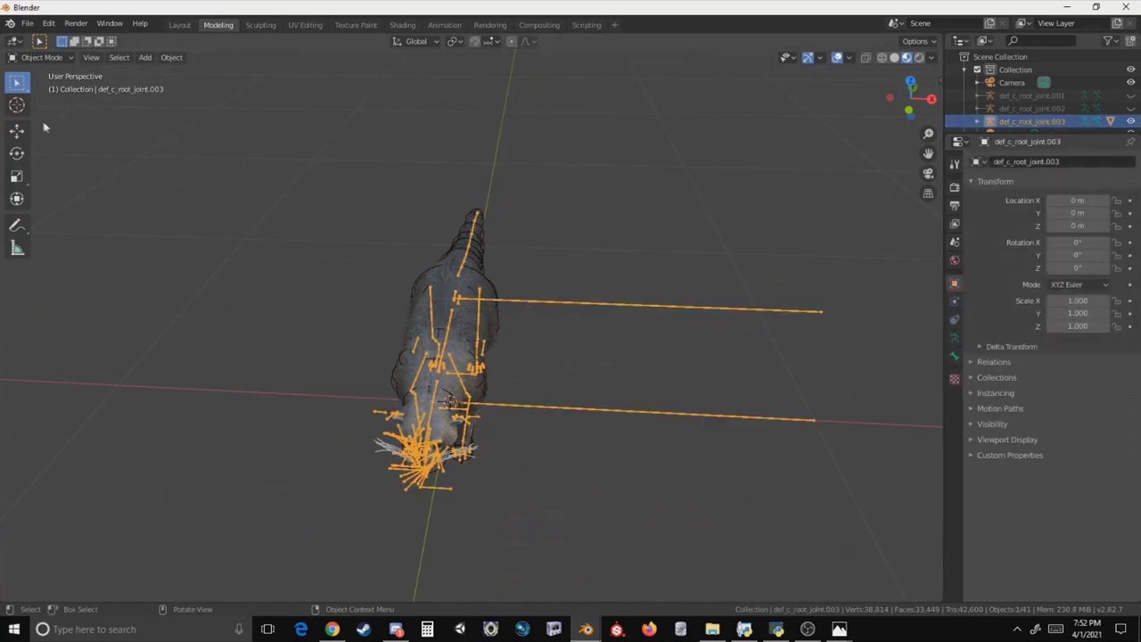
left_click(16, 130)
left_click_drag(499, 390, 602, 389)
left_click(676, 245)
Compare both binturongs from the front, then in back and right orthographic views.
middle_click_drag(676, 236, 642, 196)
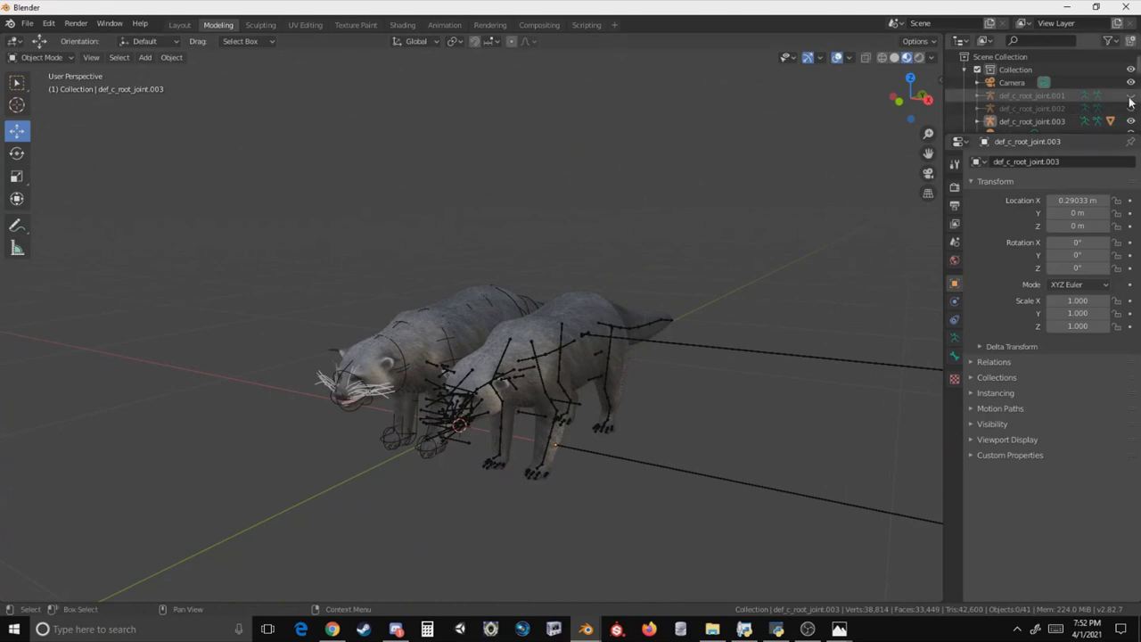
scroll(1106, 98, "down", 2)
middle_click_drag(678, 259, 788, 230)
scroll(739, 228, "up", 3)
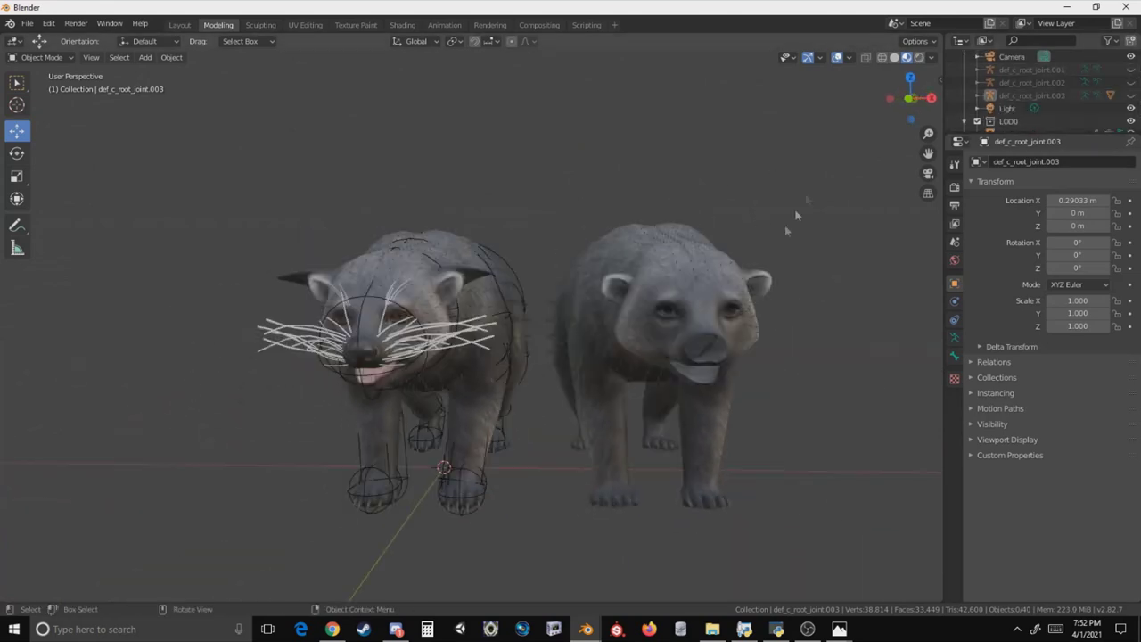
left_click(911, 98)
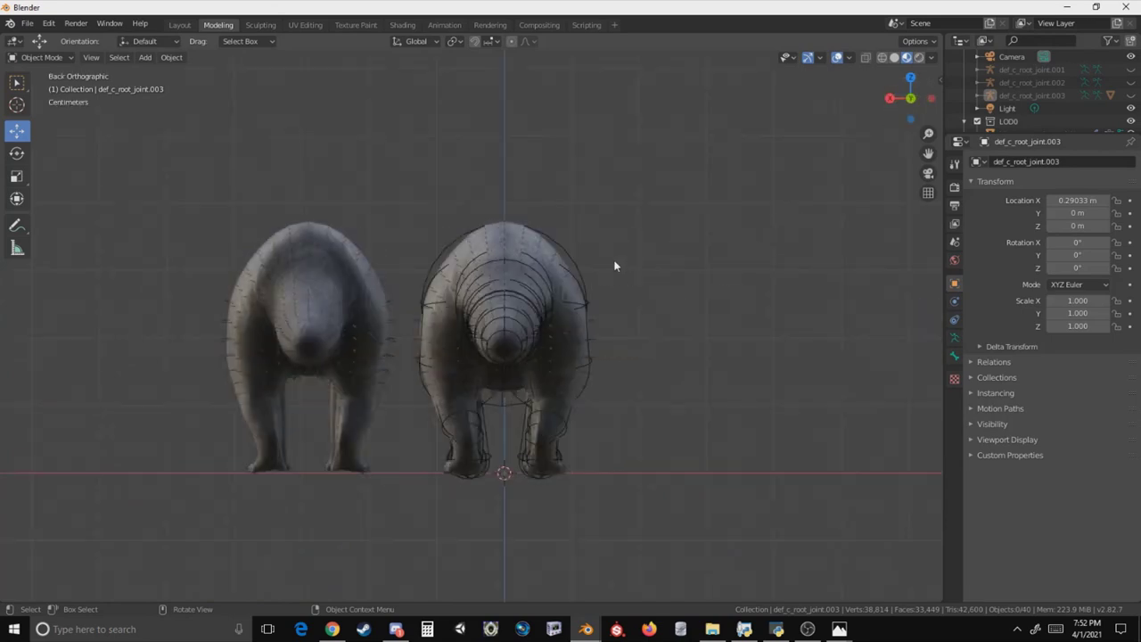
scroll(562, 275, "up", 5)
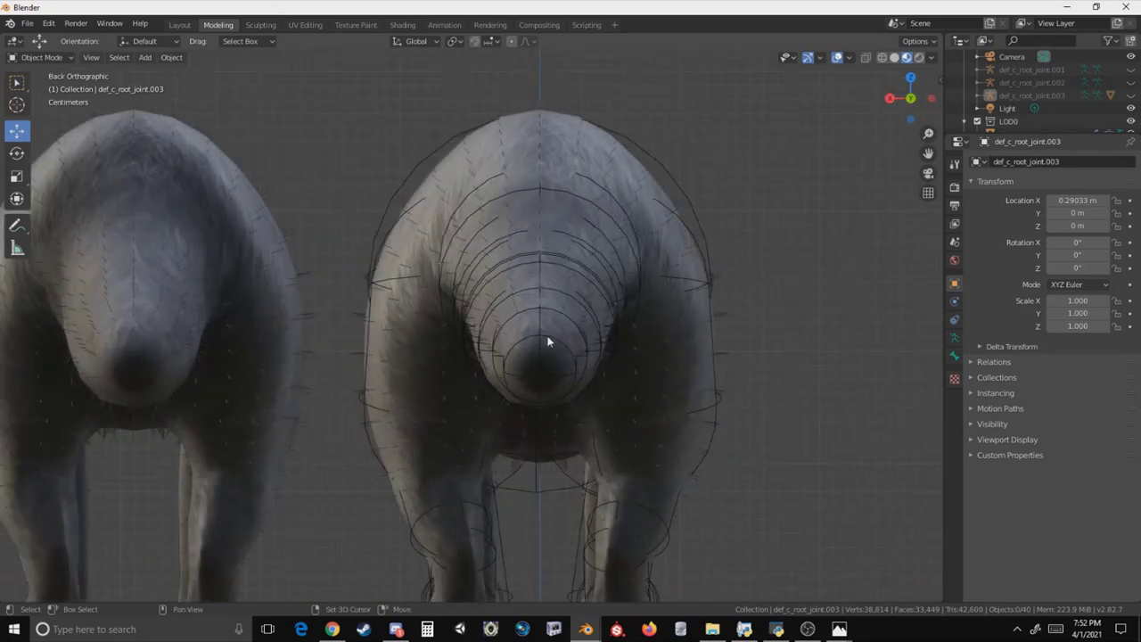
middle_click_drag(548, 339, 579, 285, "shift")
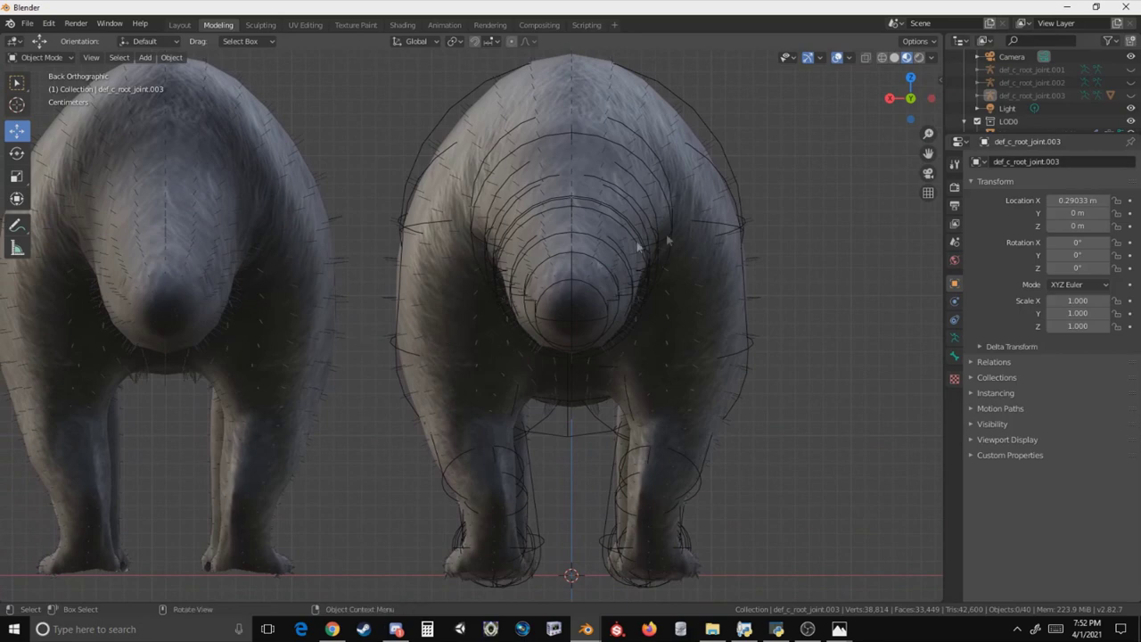
left_click_drag(908, 96, 892, 93)
left_click(900, 96)
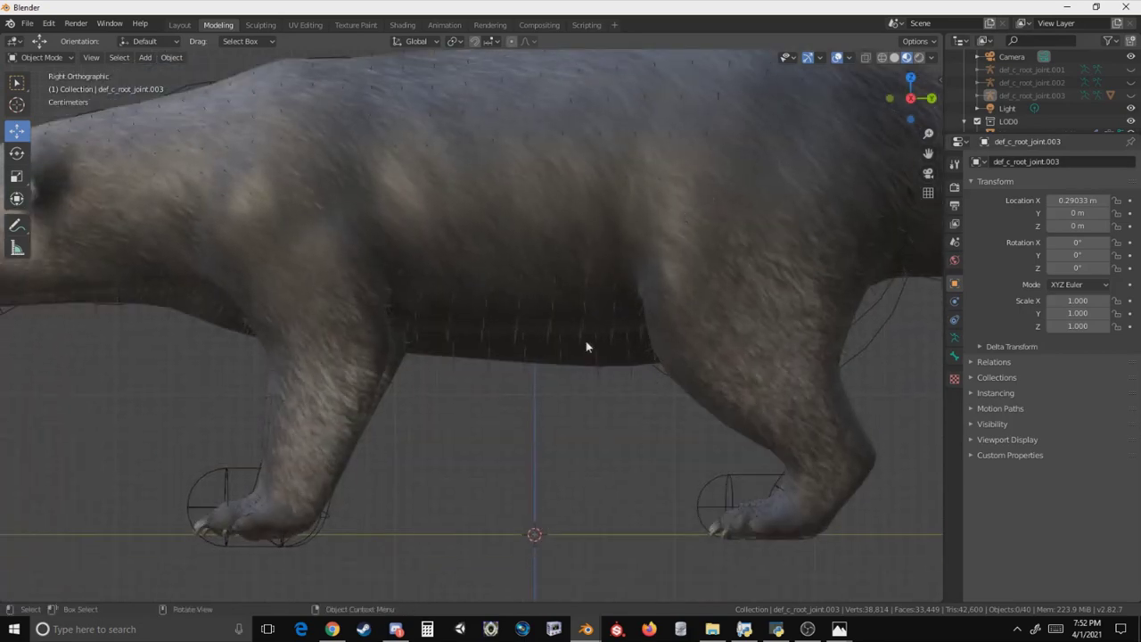
Select binturong_male_model0 and compare both animals in front orthographic and overhead perspective views.
left_click(560, 335)
middle_click_drag(401, 342, 683, 348, "shift")
scroll(471, 323, "up", 4)
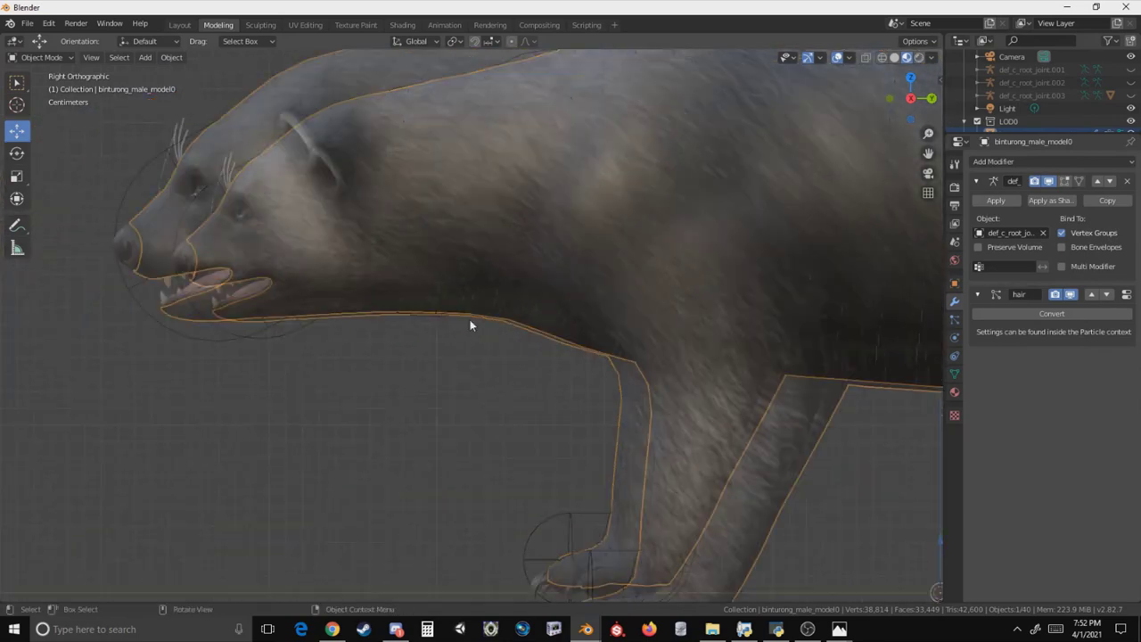
scroll(401, 269, "down", 5)
middle_click_drag(469, 262, 745, 299)
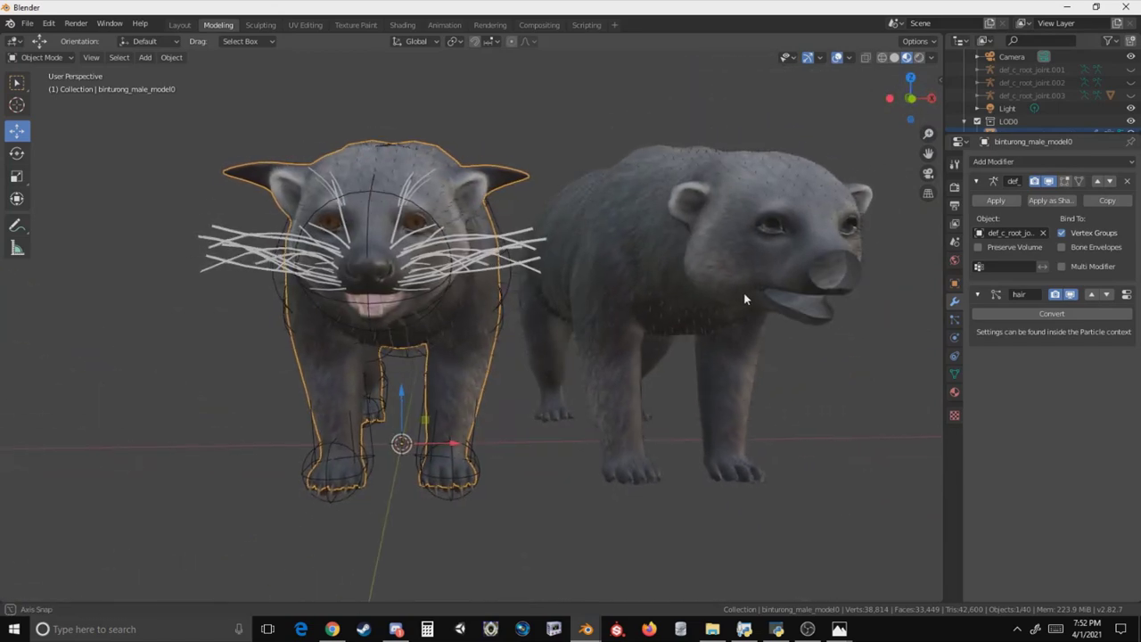
left_click_drag(907, 94, 906, 88)
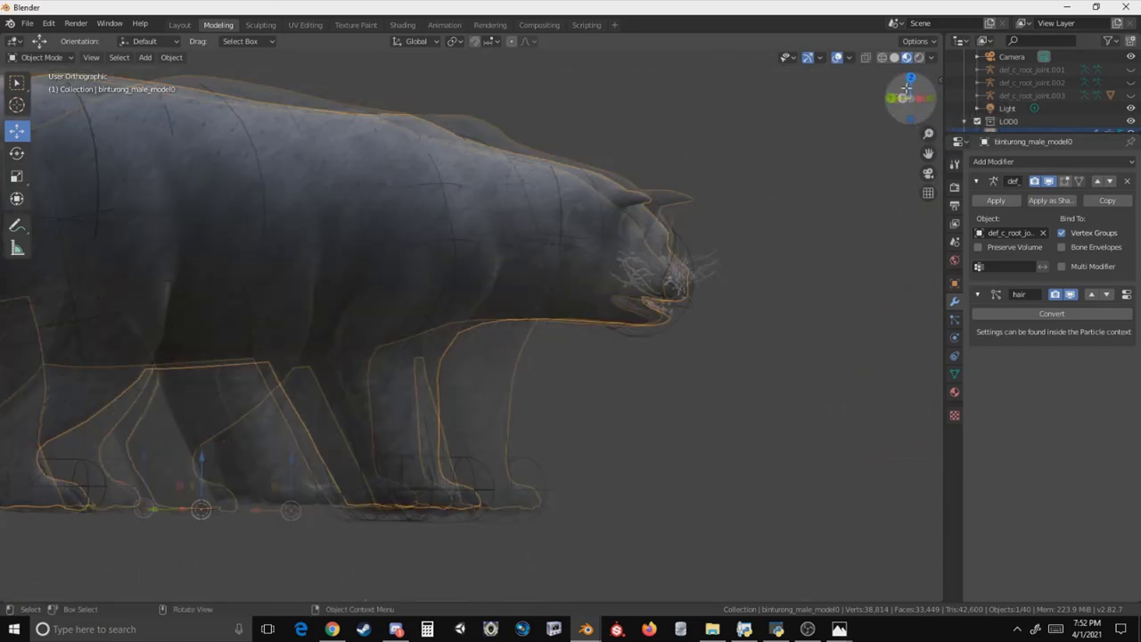
left_click(906, 88)
key("KP_1")
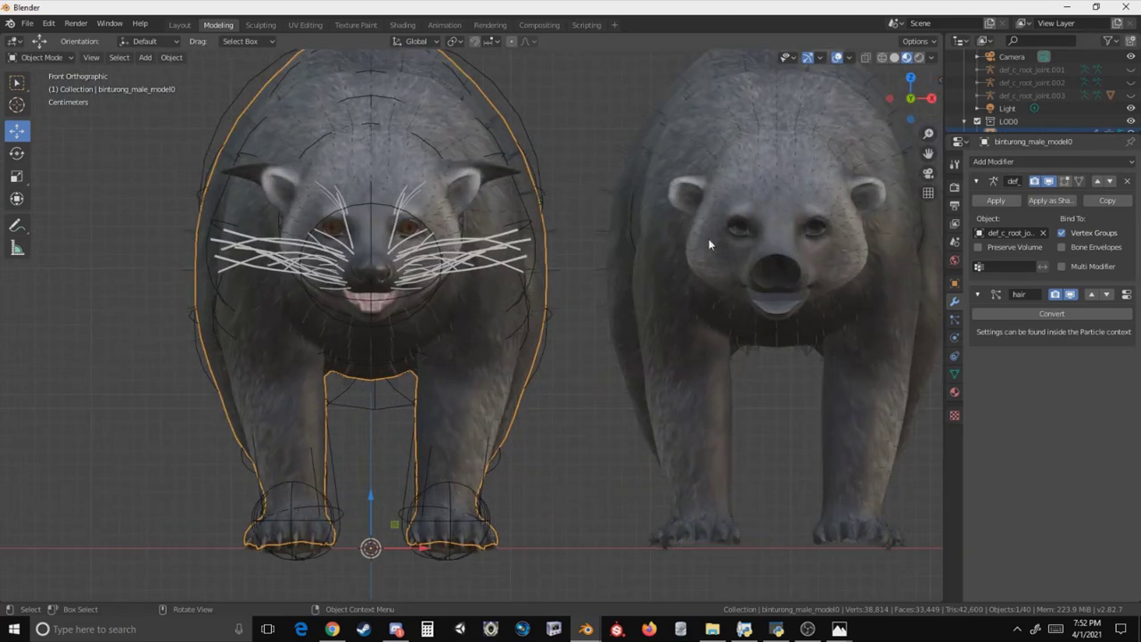
left_click(698, 257)
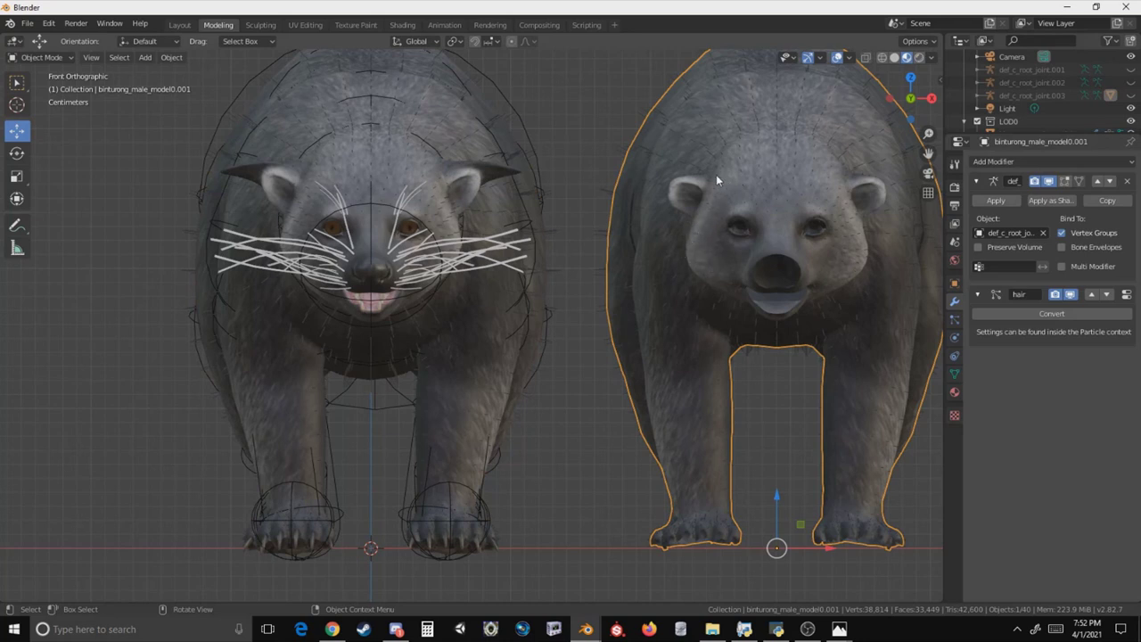
middle_click_drag(733, 190, 700, 263, "shift")
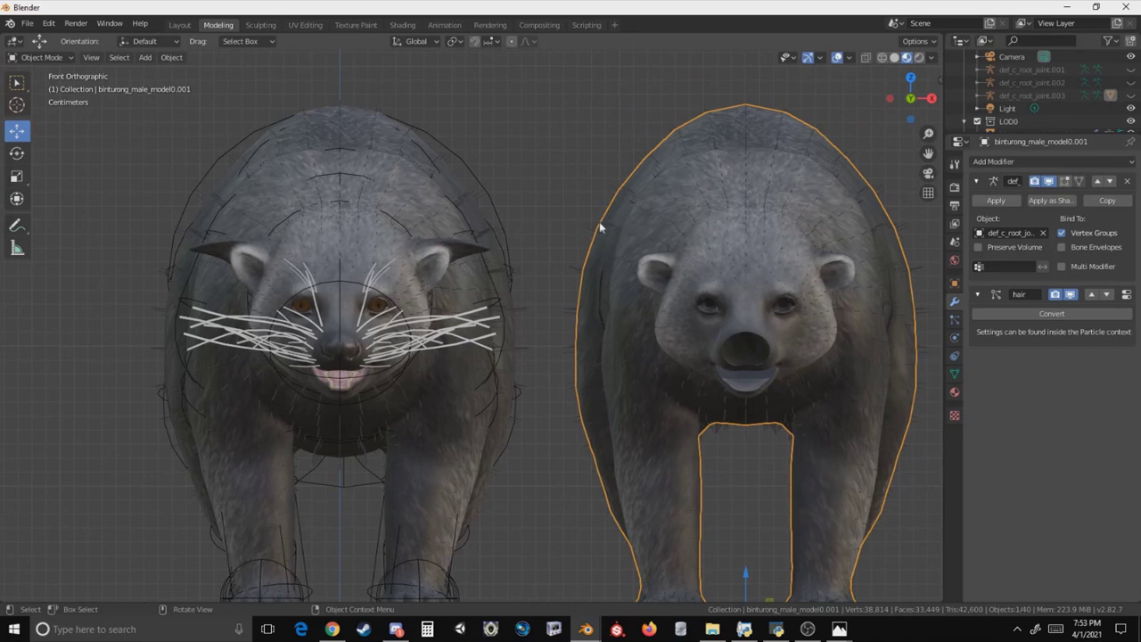
scroll(556, 195, "down", 2)
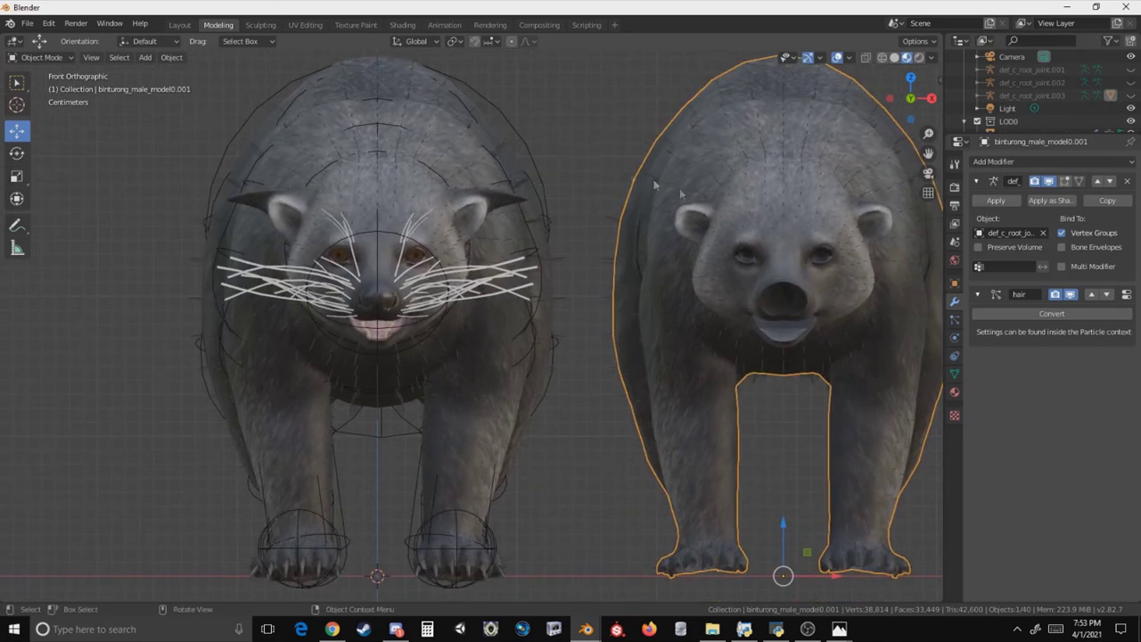
middle_click_drag(679, 189, 694, 264)
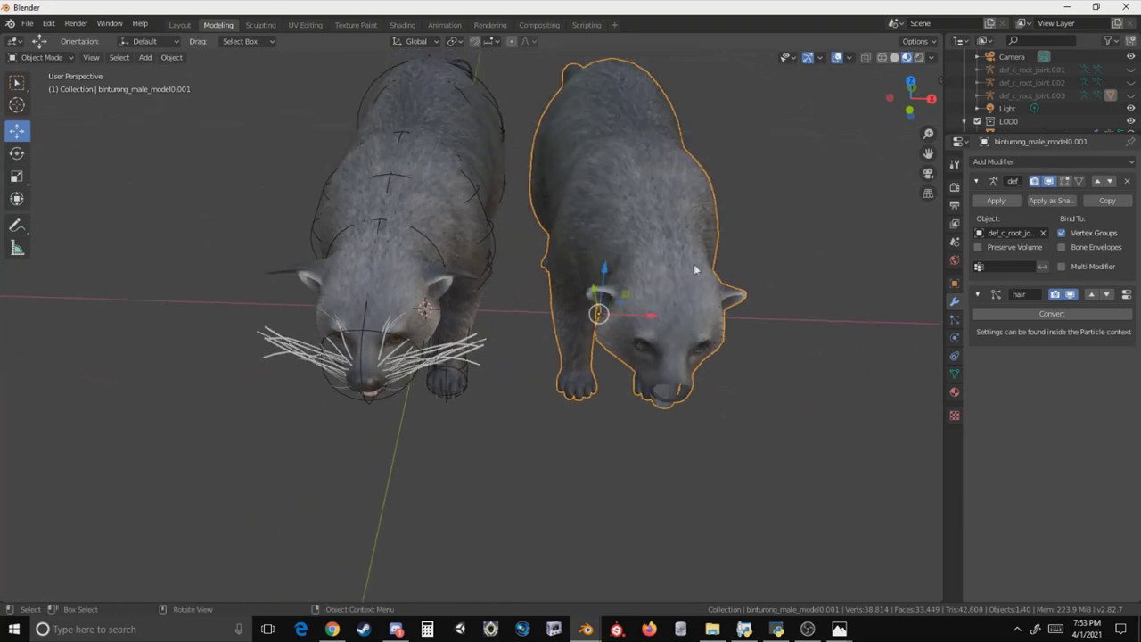
Bring up the single old binturong window and orbit in to a low side view.
mouse_move(586, 628)
left_click(656, 574)
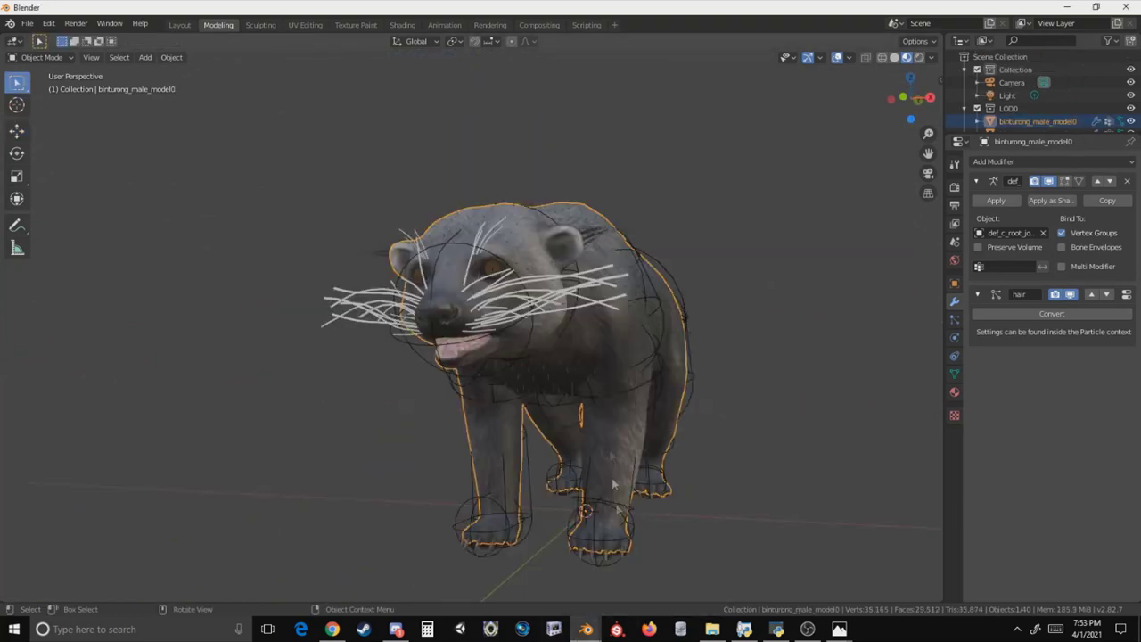
middle_click_drag(736, 248, 785, 280)
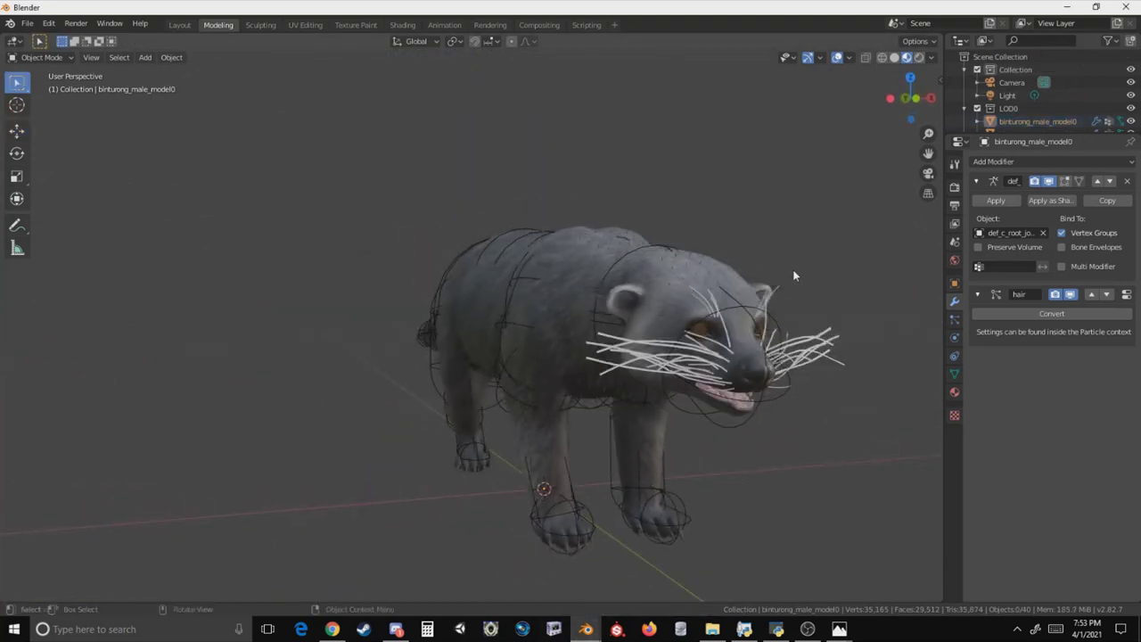
middle_click_drag(794, 276, 634, 193)
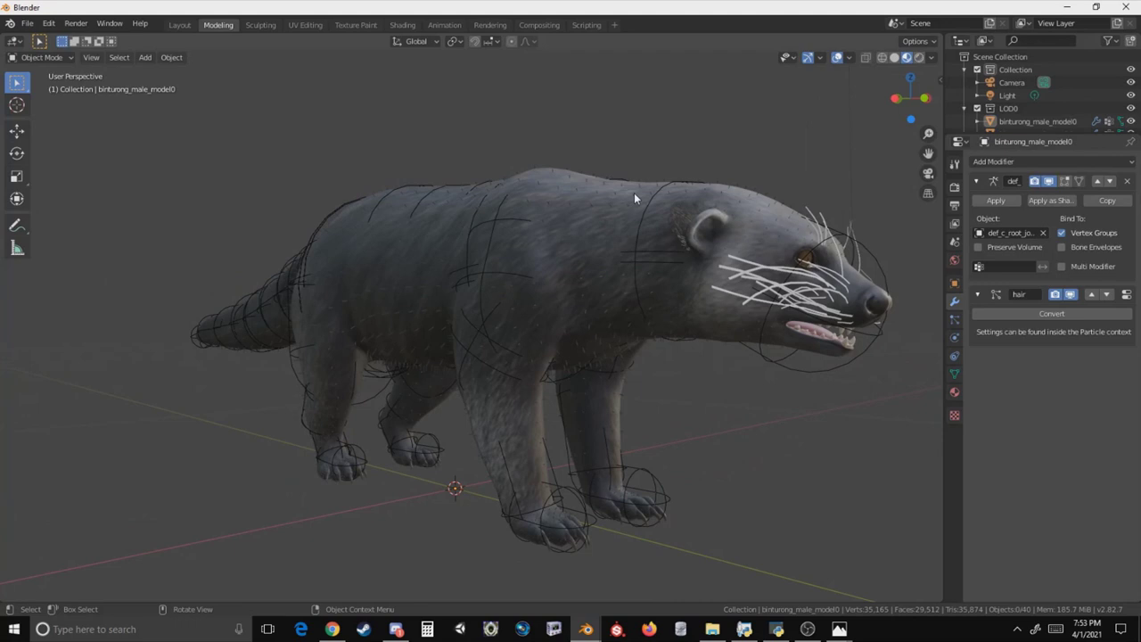
middle_click_drag(634, 193, 698, 213)
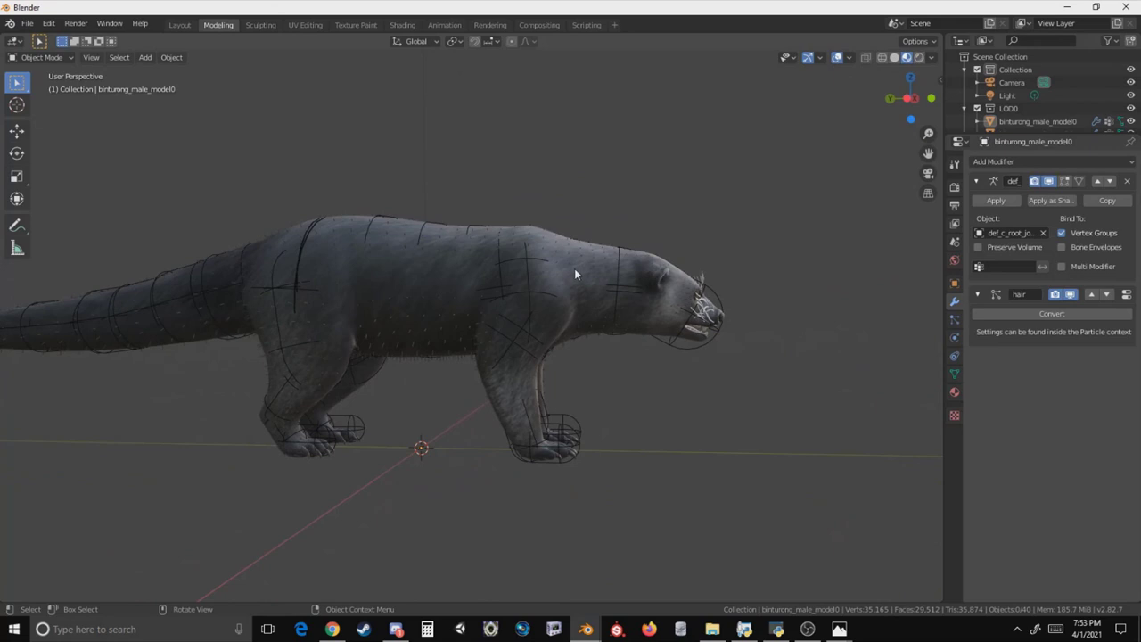
Pan and orbit the old binturong to face the viewer, then return to the two-binturong window.
middle_click_drag(574, 268, 652, 288, "shift")
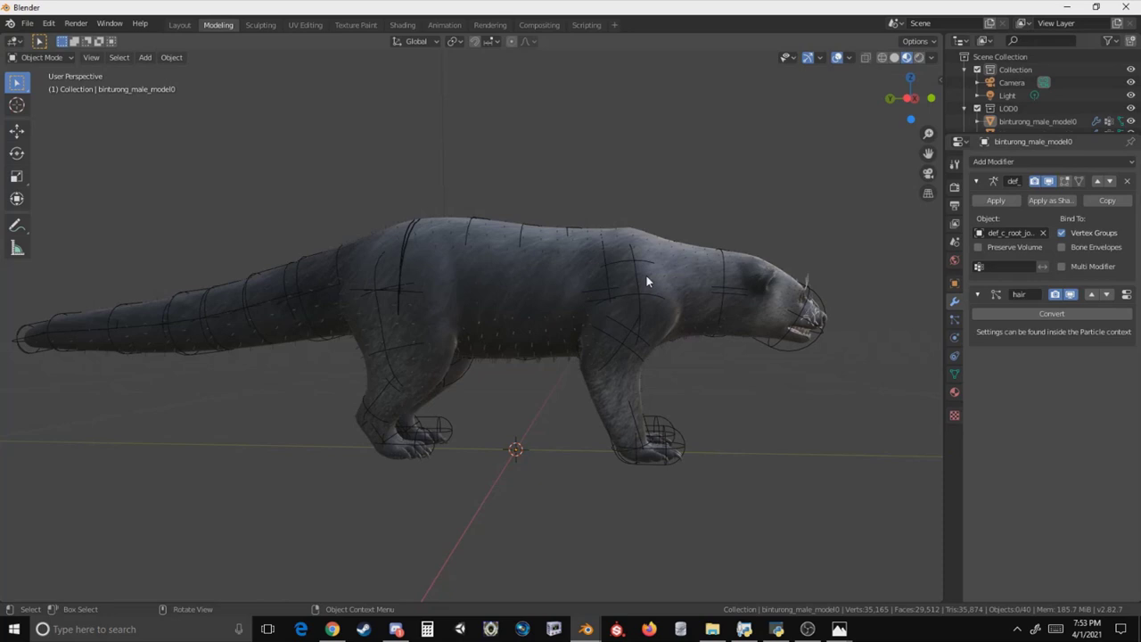
middle_click_drag(648, 276, 479, 289)
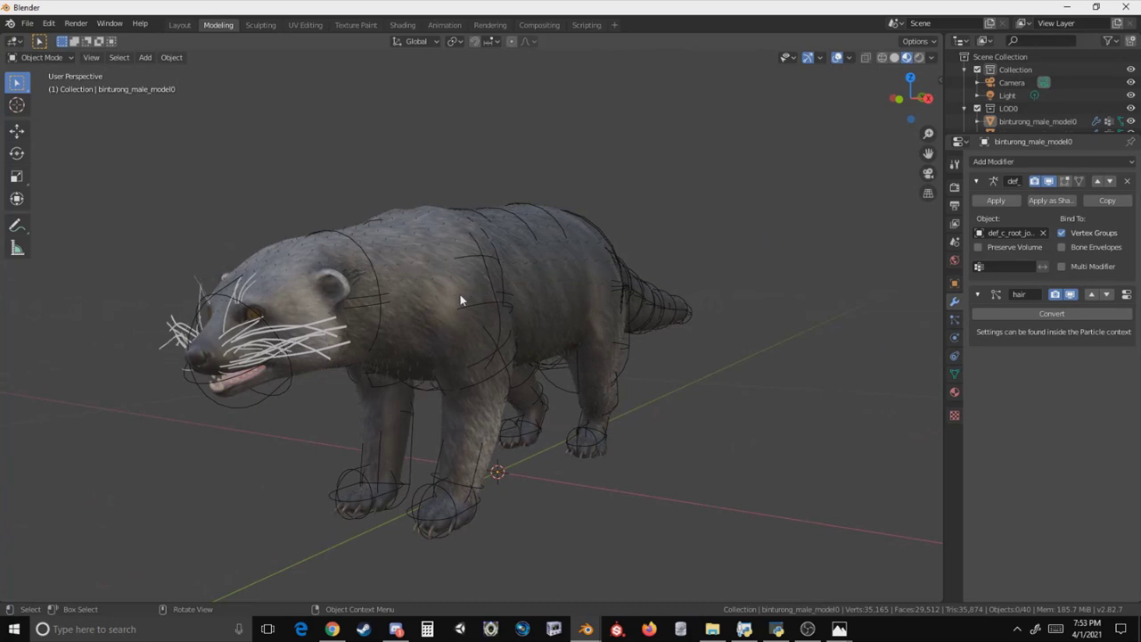
middle_click_drag(460, 301, 495, 259)
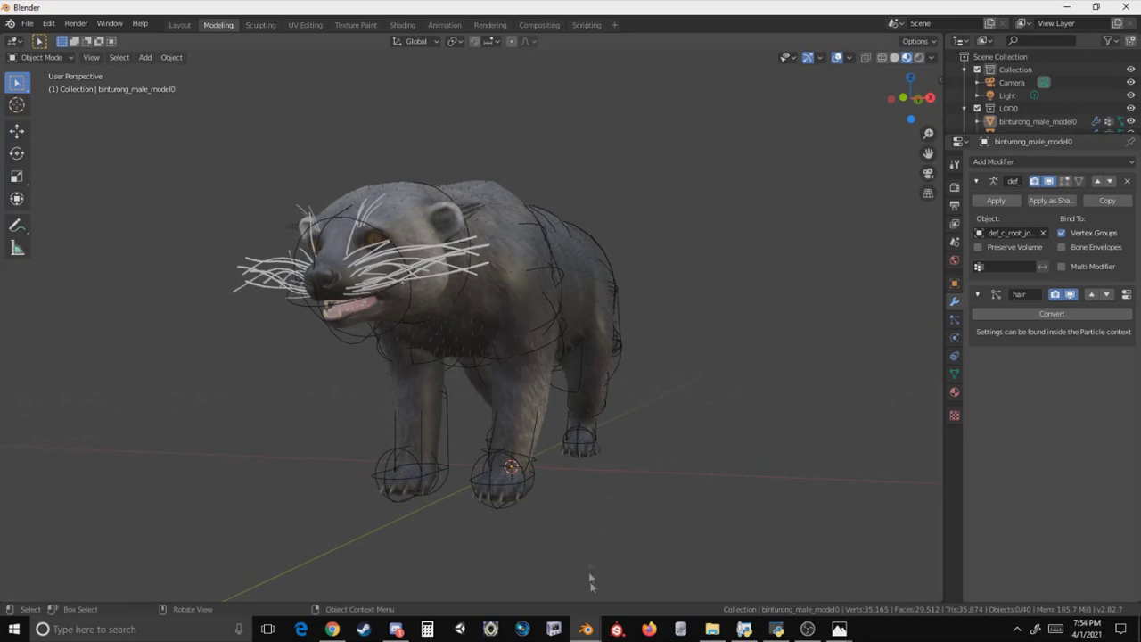
mouse_move(585, 628)
left_click(560, 574)
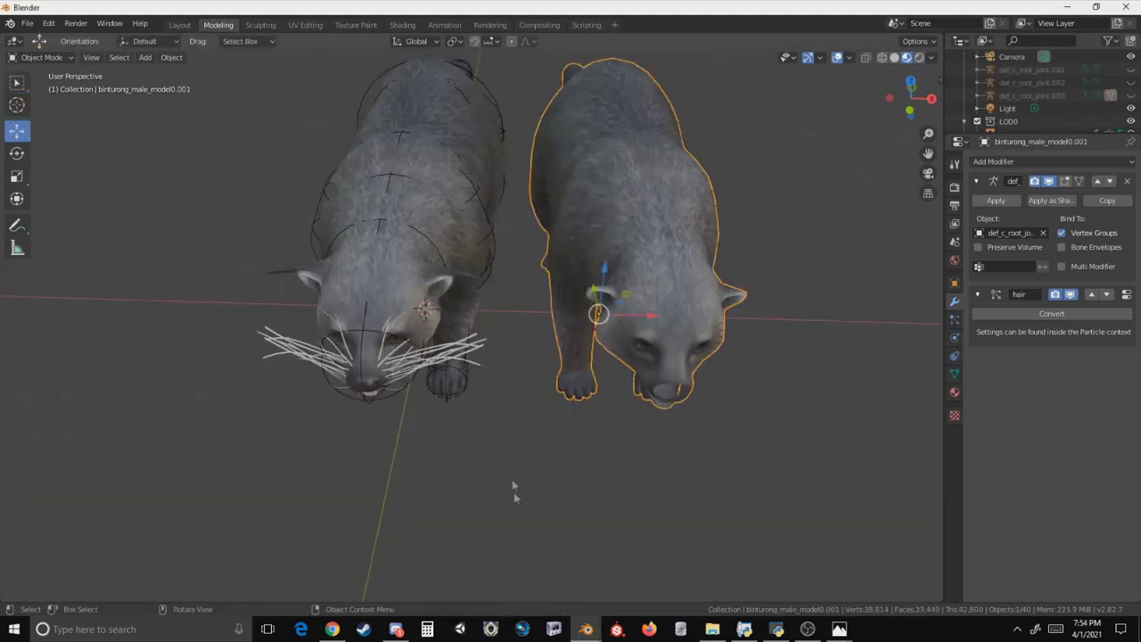
Deselect the right binturong and compare both models in back and front orthographic views.
left_click(538, 367)
middle_click_drag(534, 354, 848, 190)
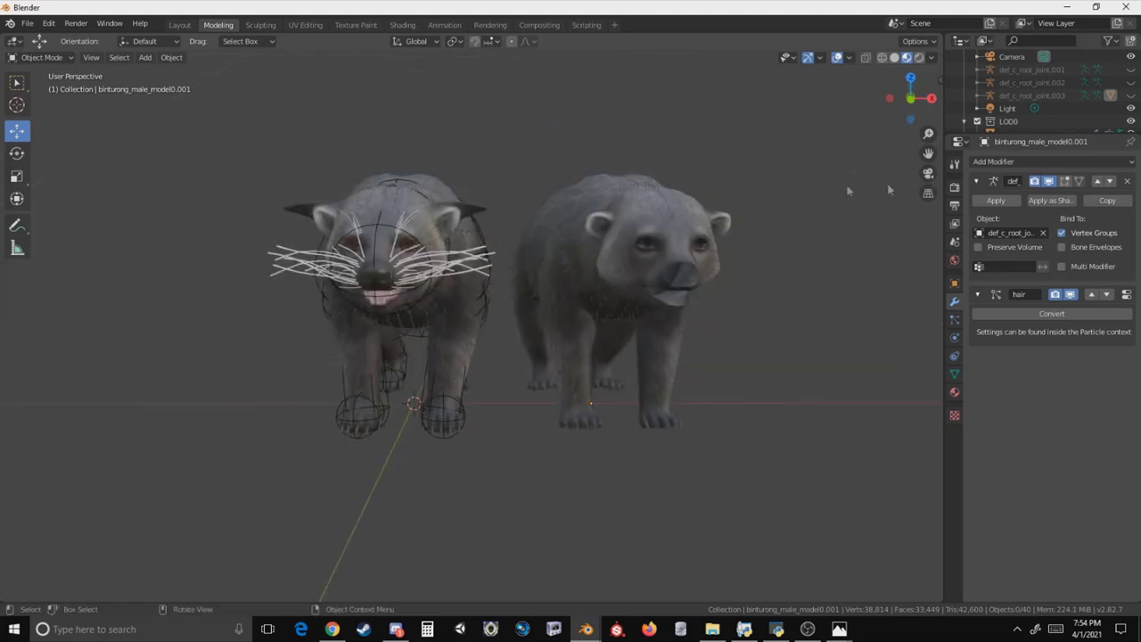
left_click(911, 97)
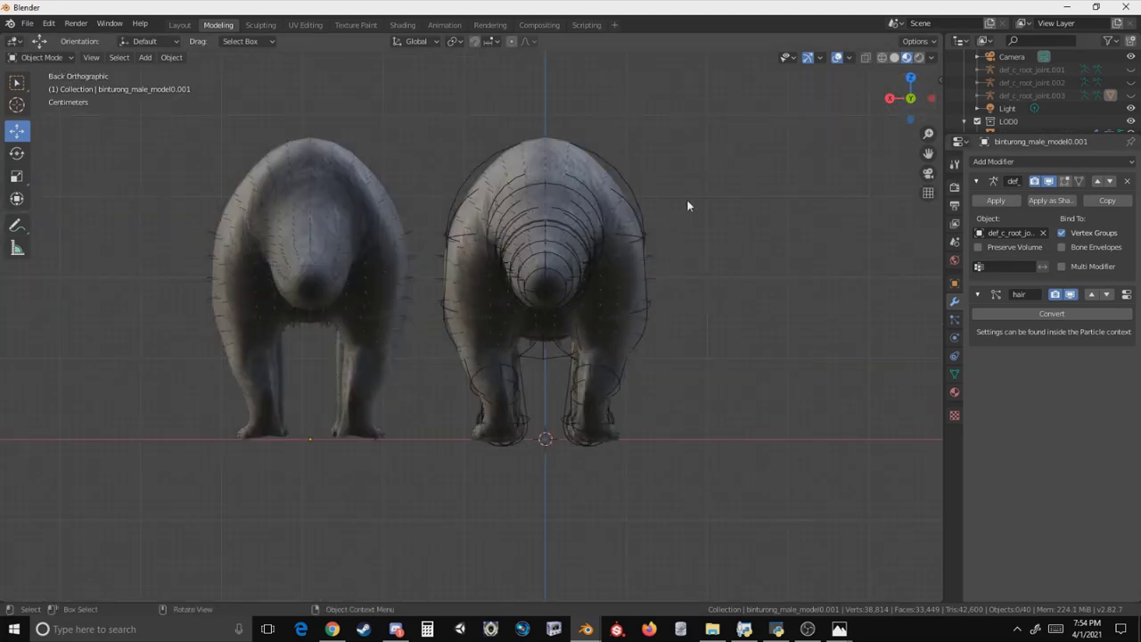
left_click(910, 98)
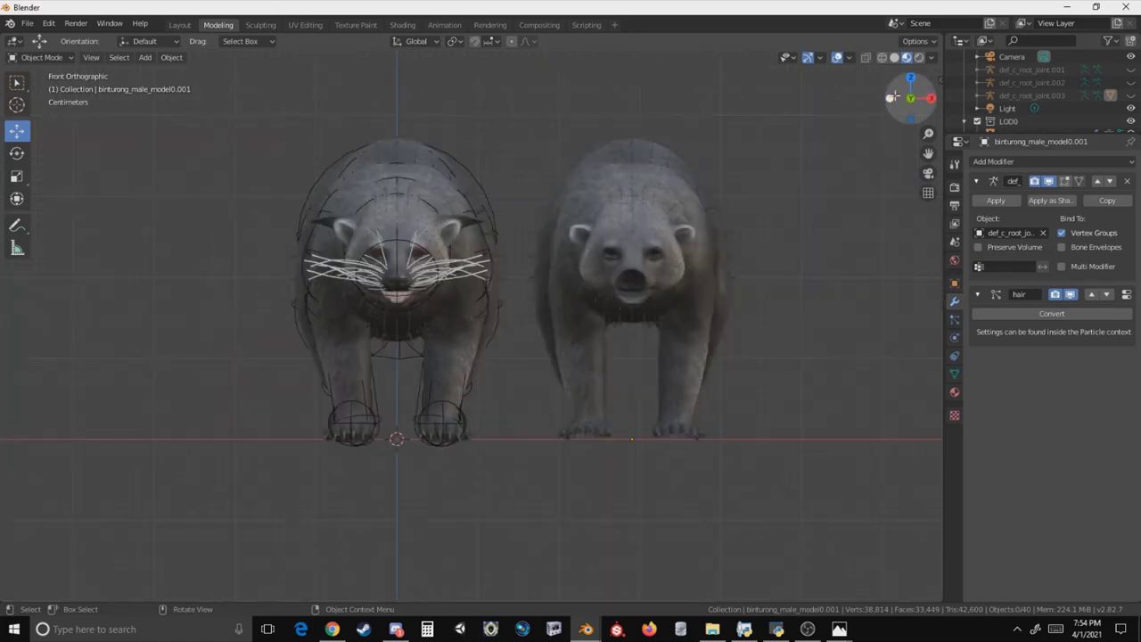
scroll(834, 158, "up", 4)
scroll(721, 176, "up", 3)
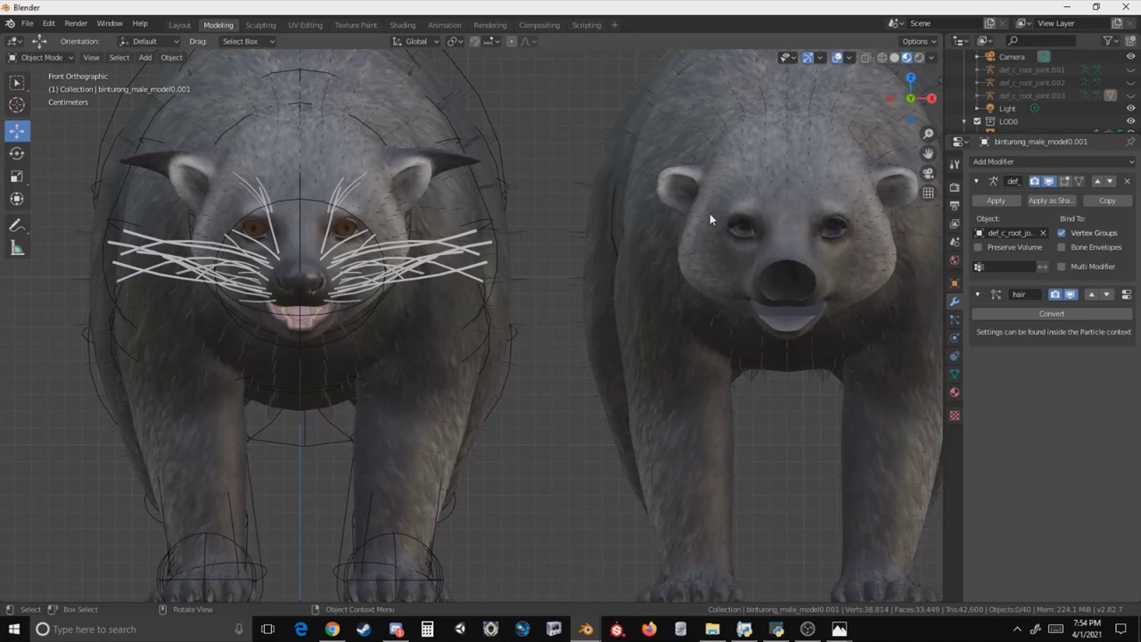
middle_click_drag(682, 183, 662, 326, "shift")
scroll(658, 308, "down", 2)
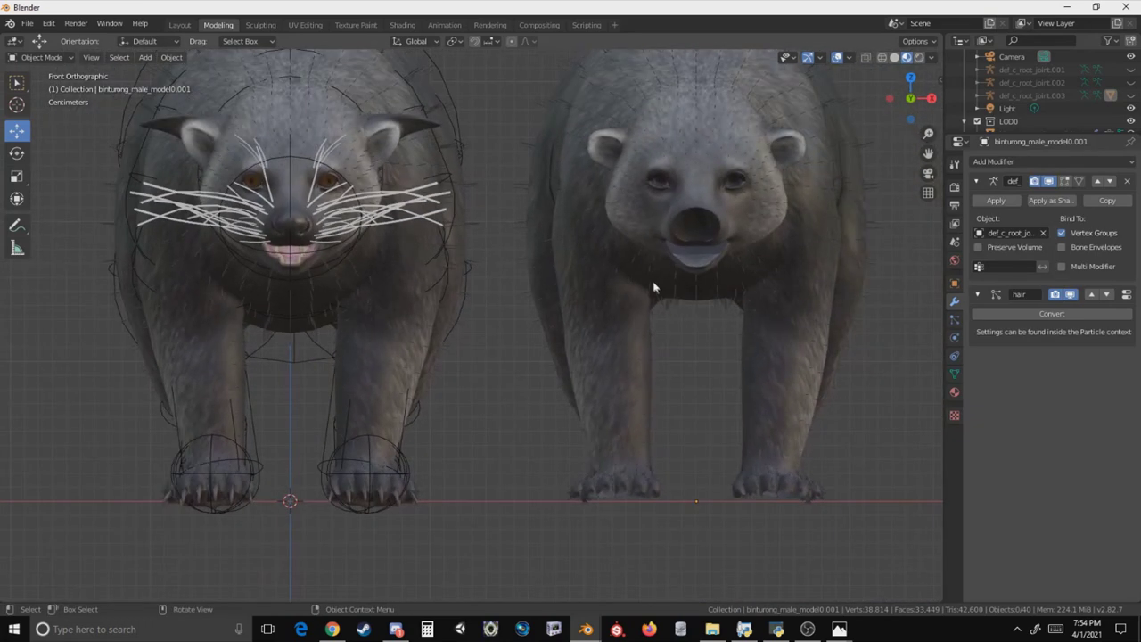
middle_click_drag(655, 288, 637, 327, "shift")
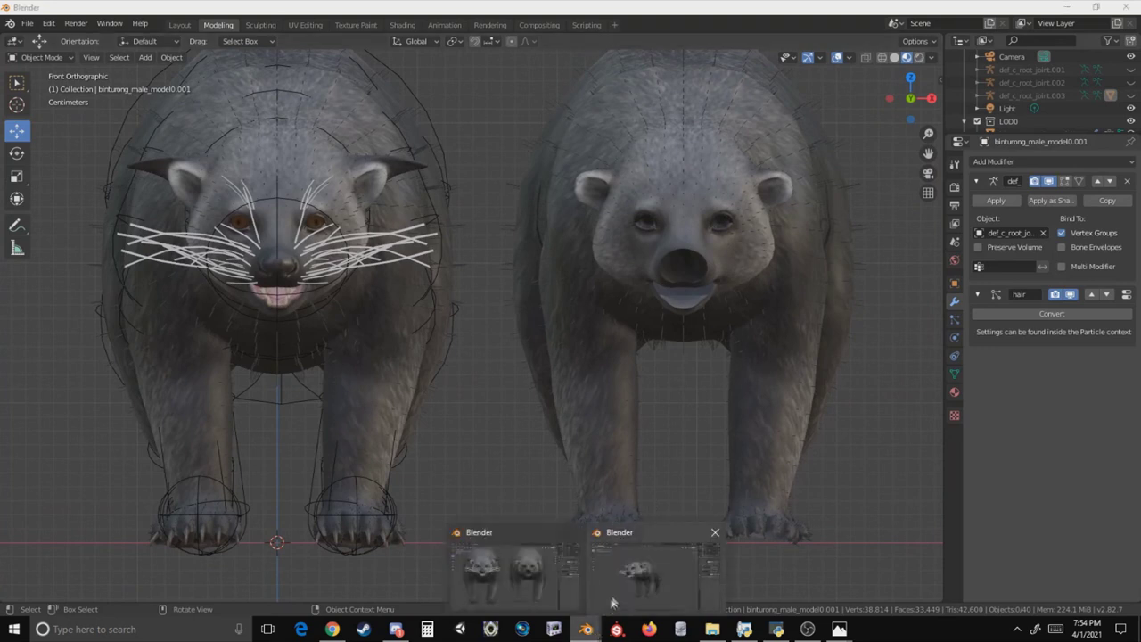
In the old binturong window, select the body, whiskers, fur outline and claws and copy them.
mouse_move(585, 593)
left_click(659, 592)
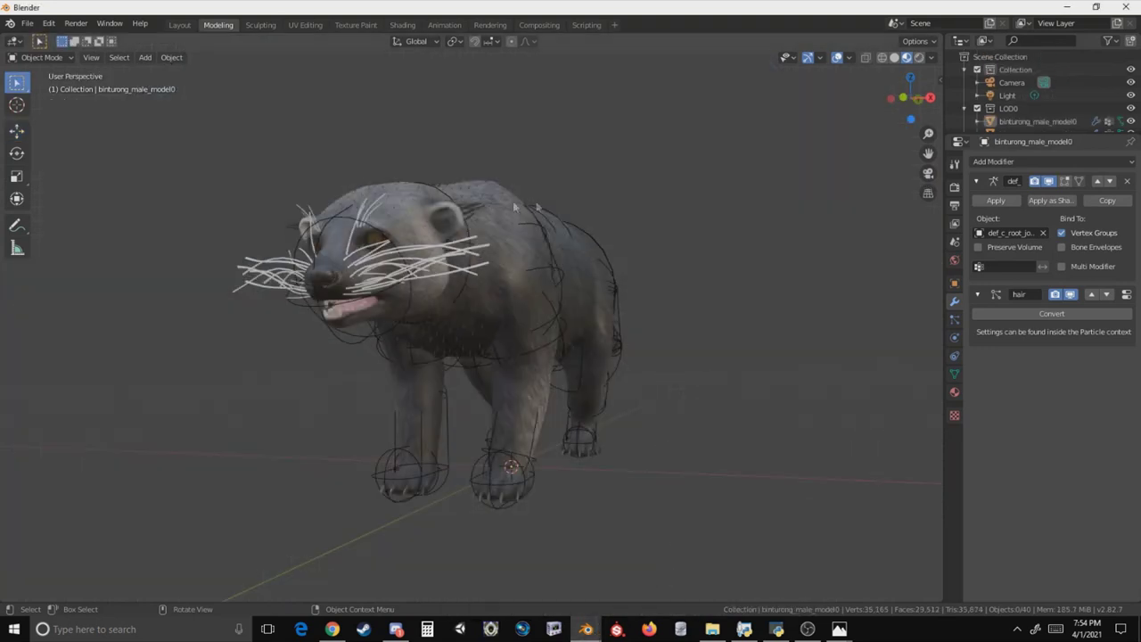
left_click(364, 241)
left_click(374, 242, "shift")
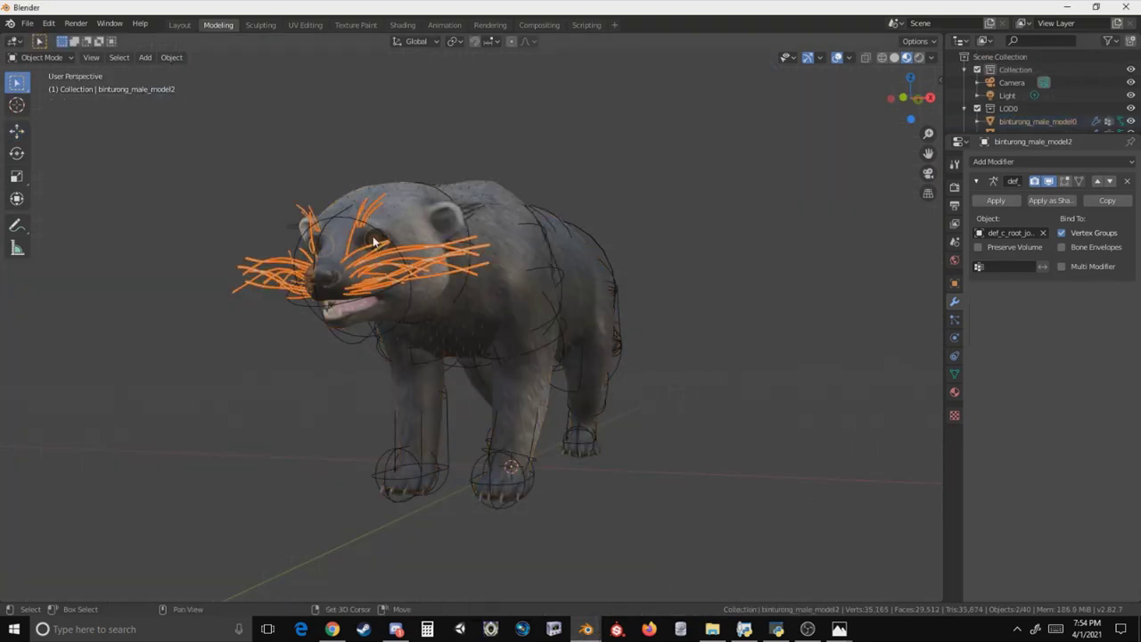
left_click(477, 212, "shift")
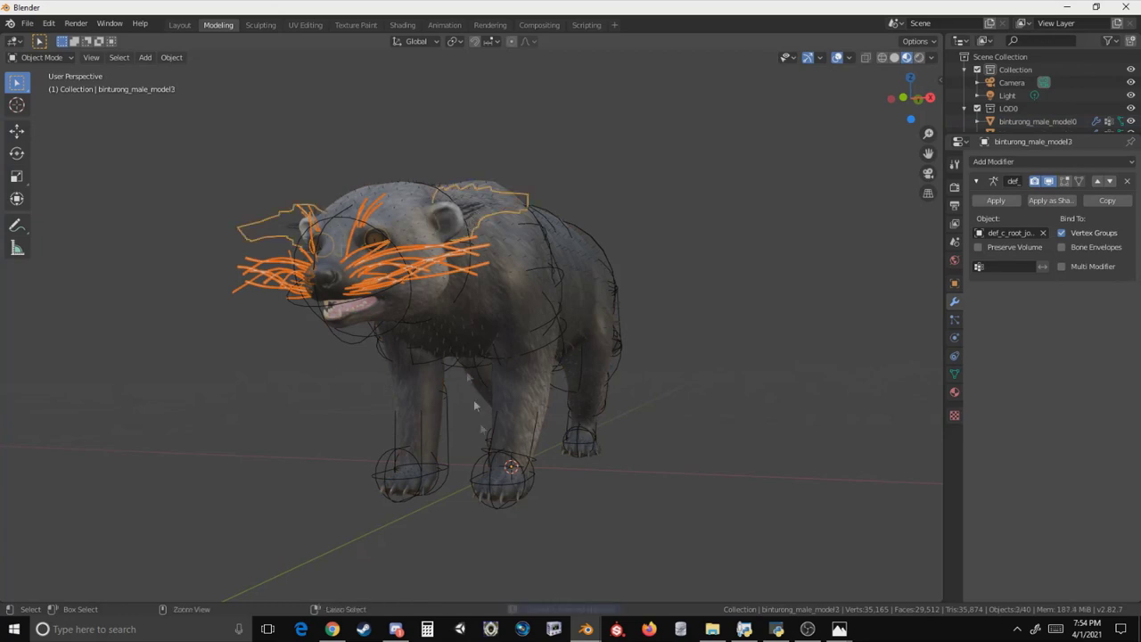
key("ctrl+c")
left_click(501, 502, "shift")
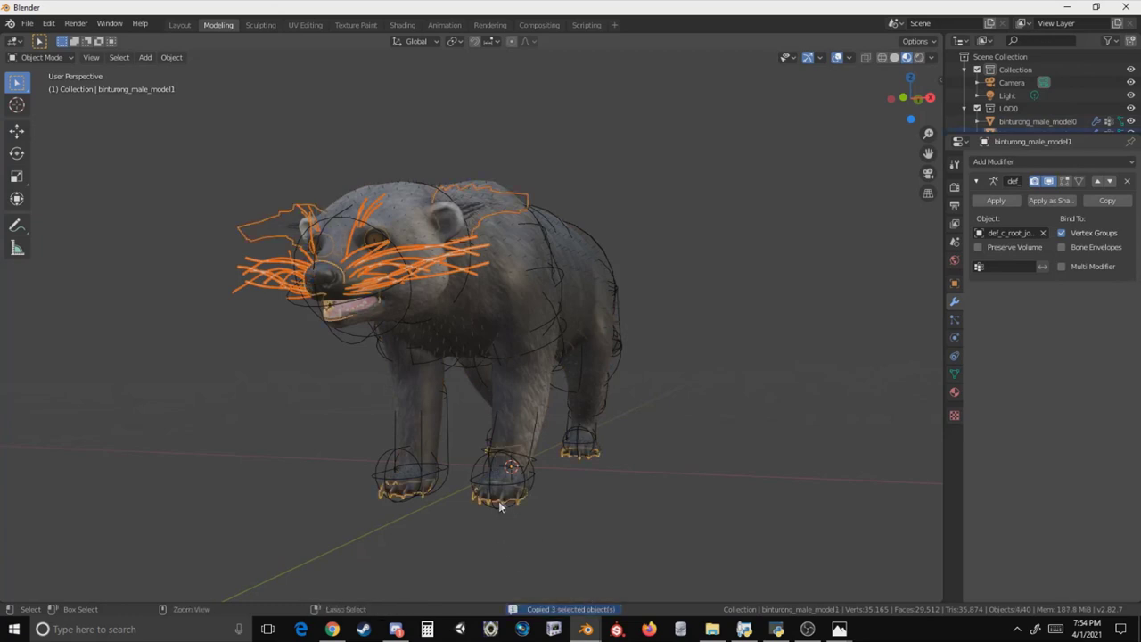
key("ctrl+c")
Paste the copied parts into the two-binturong scene and move them onto the other binturong.
left_click(591, 631)
key("ctrl+v")
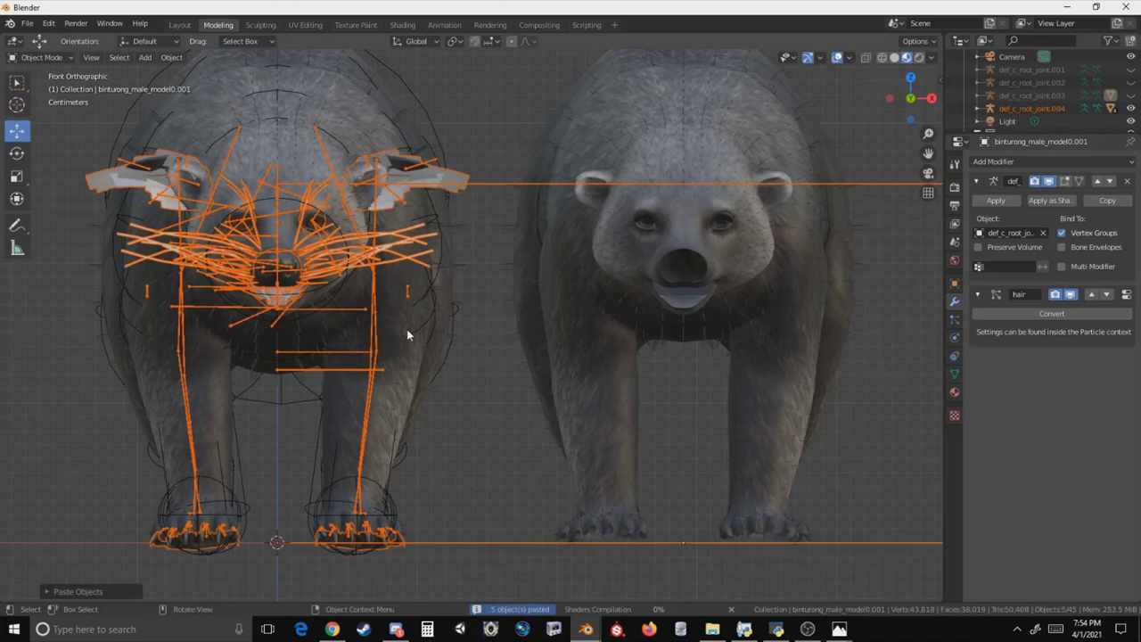
left_click(179, 25)
key("g")
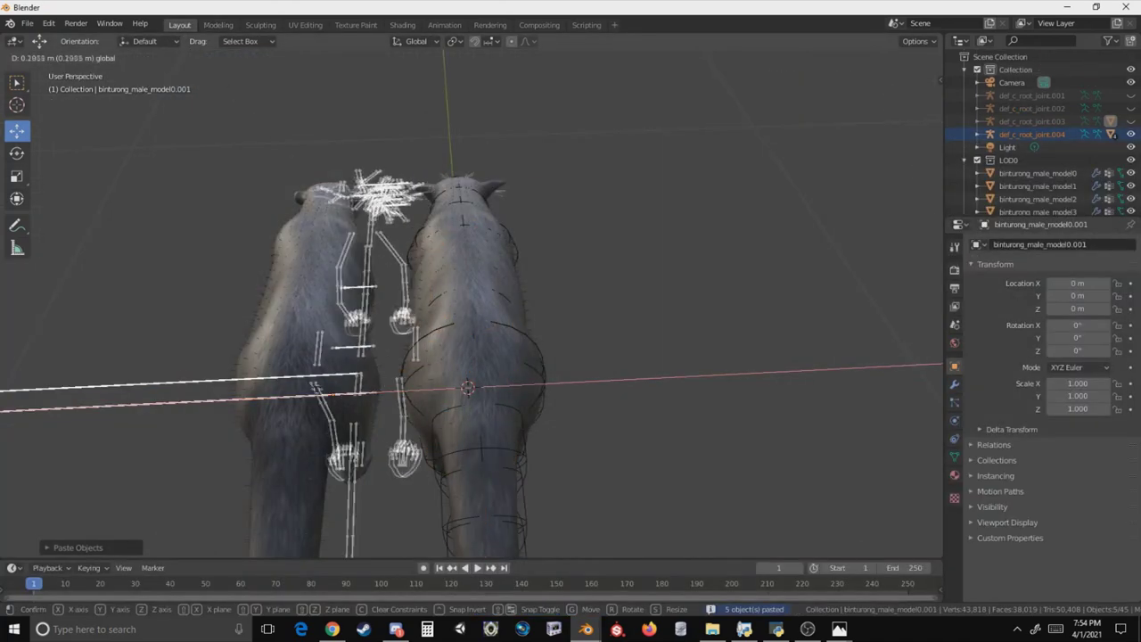
left_click(276, 392)
From a straight front view, slide the pasted parts sideways into place on the new model.
middle_click_drag(276, 393, 829, 173)
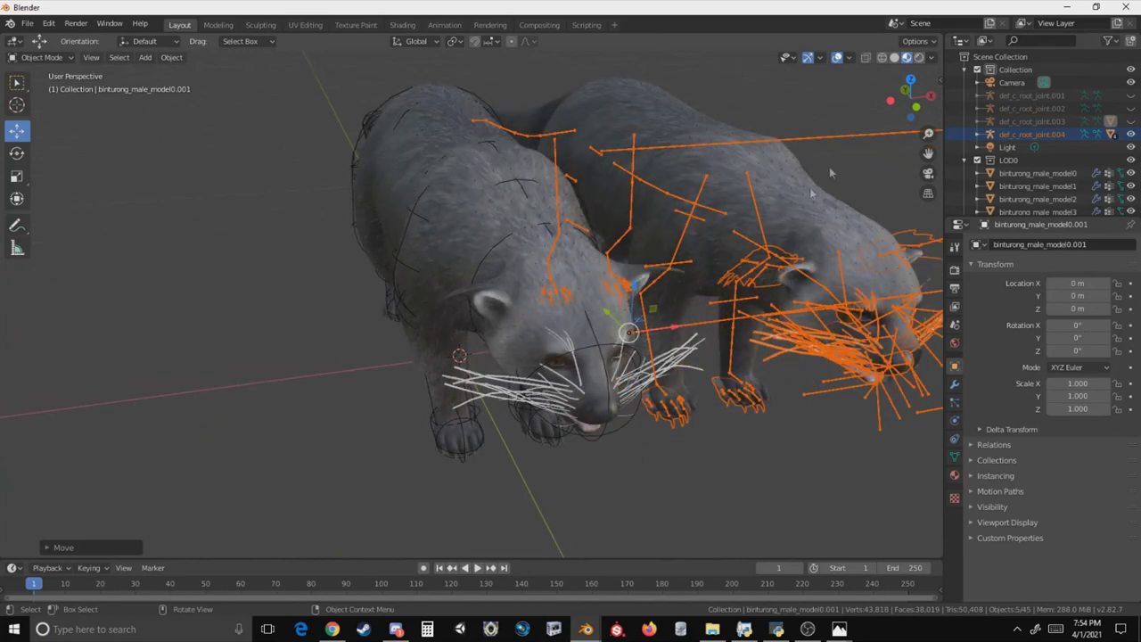
left_click(916, 107)
scroll(638, 407, "up", 3)
scroll(638, 407, "down", 2)
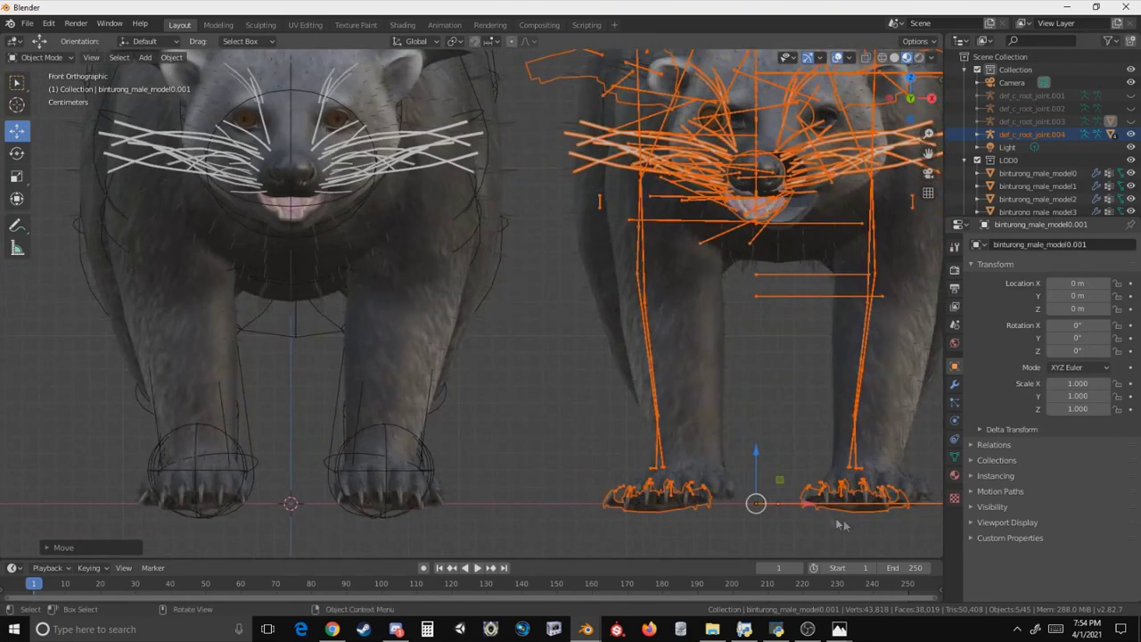
key("g")
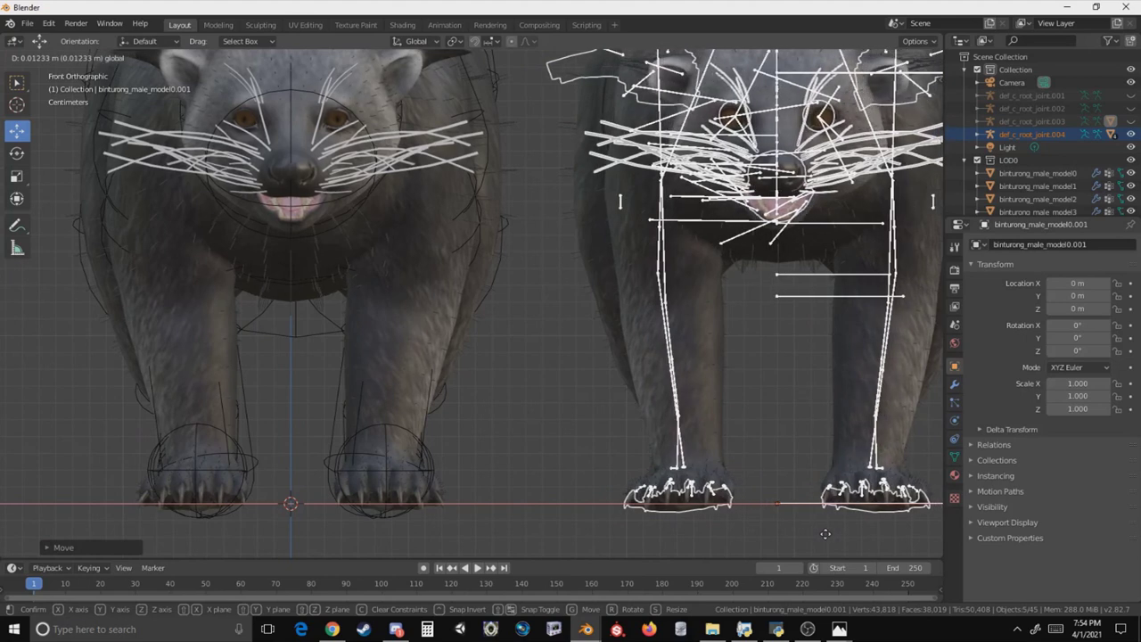
left_click(826, 533)
Hide the pasted def_c_root_joint.004 armature in the Outliner.
scroll(826, 533, "down", 3)
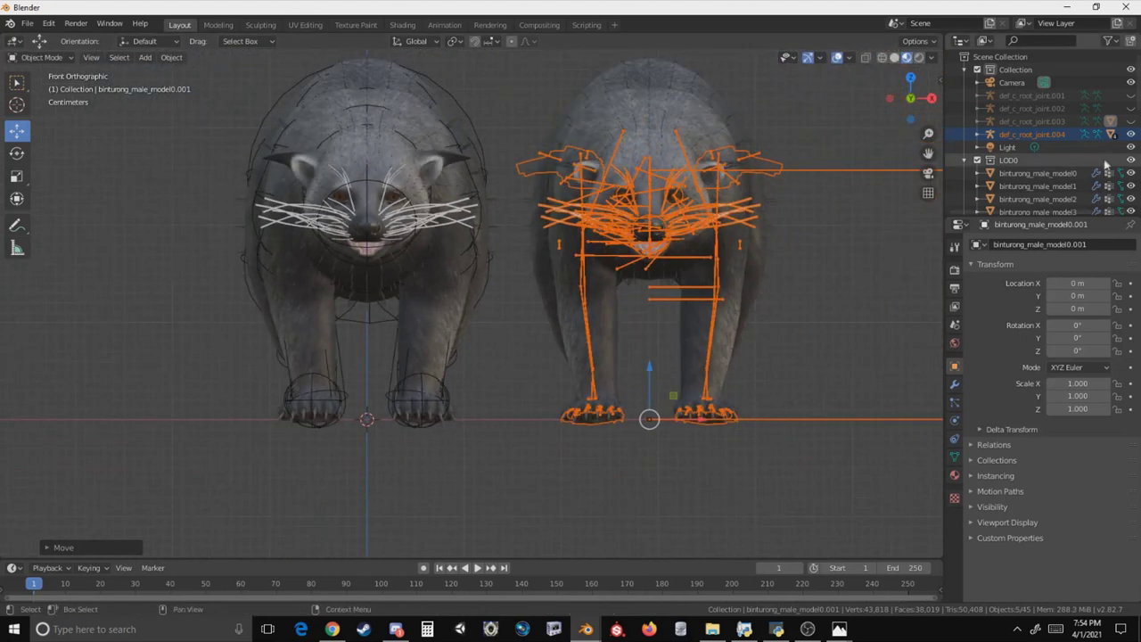
left_click(1130, 134)
scroll(770, 242, "up", 3)
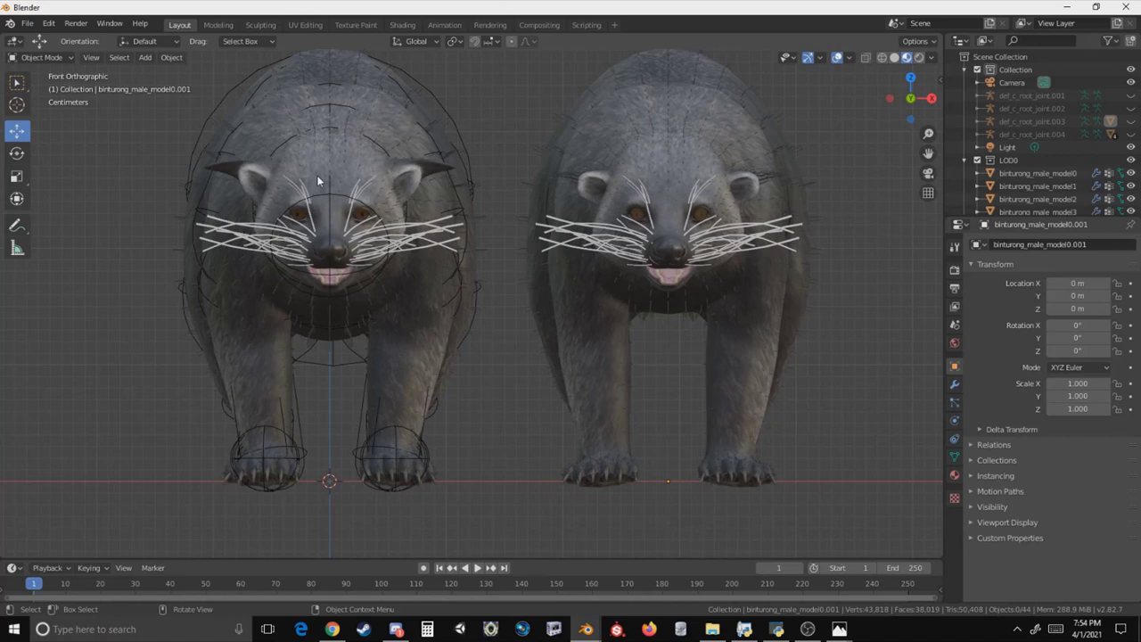
scroll(548, 174, "down", 5)
Start a new General scene without saving and delete the default cube.
key("a")
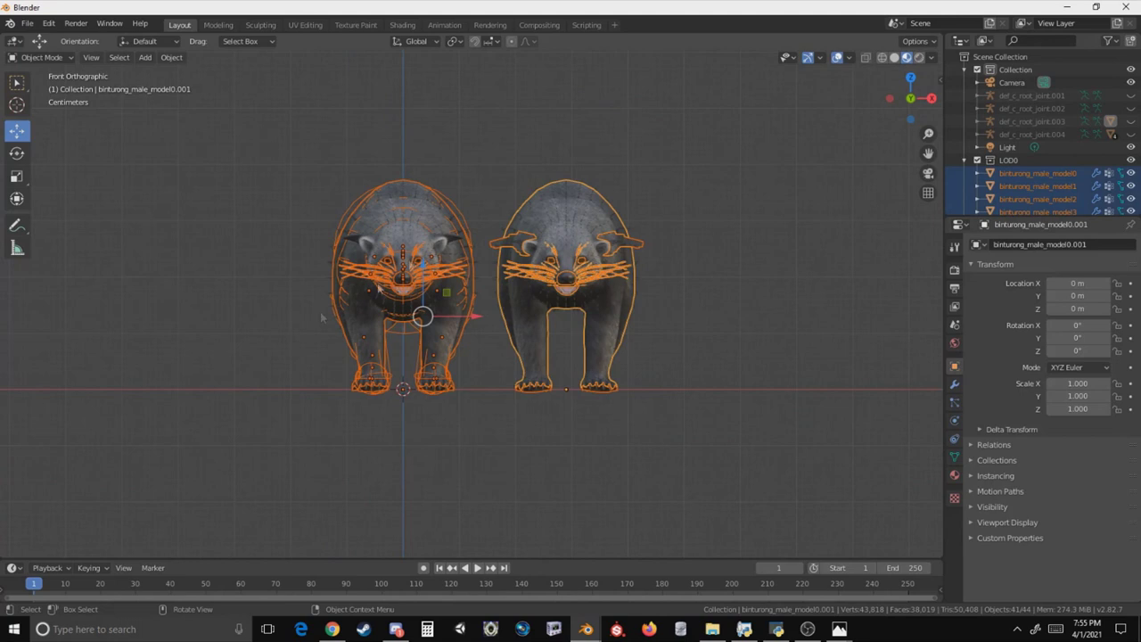
left_click(27, 23)
mouse_move(43, 38)
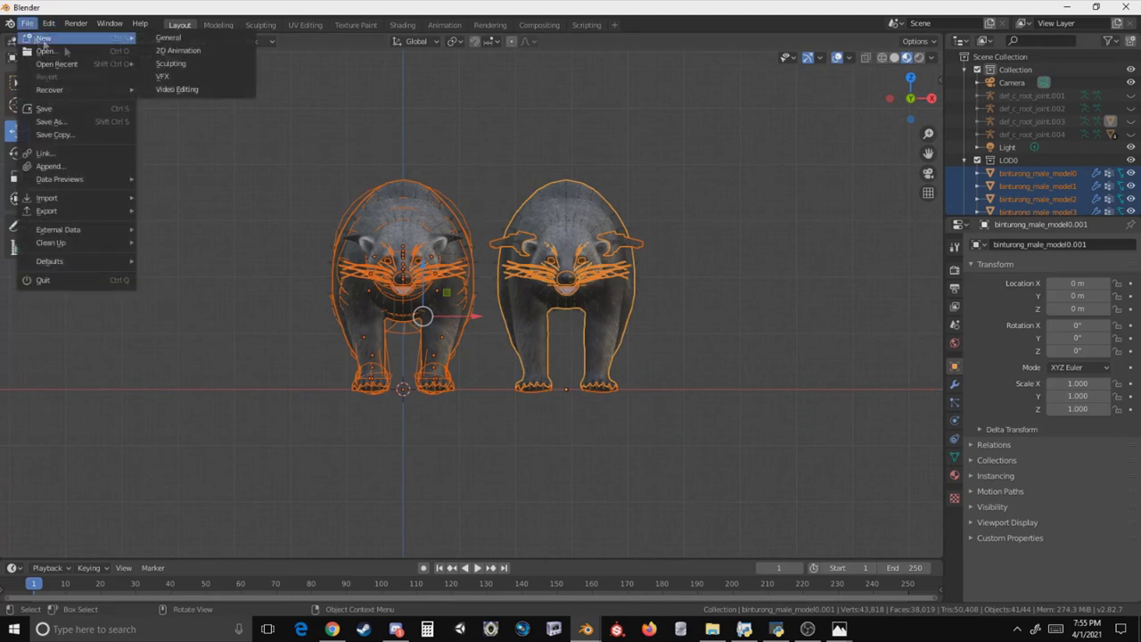
left_click(169, 37)
left_click(584, 330)
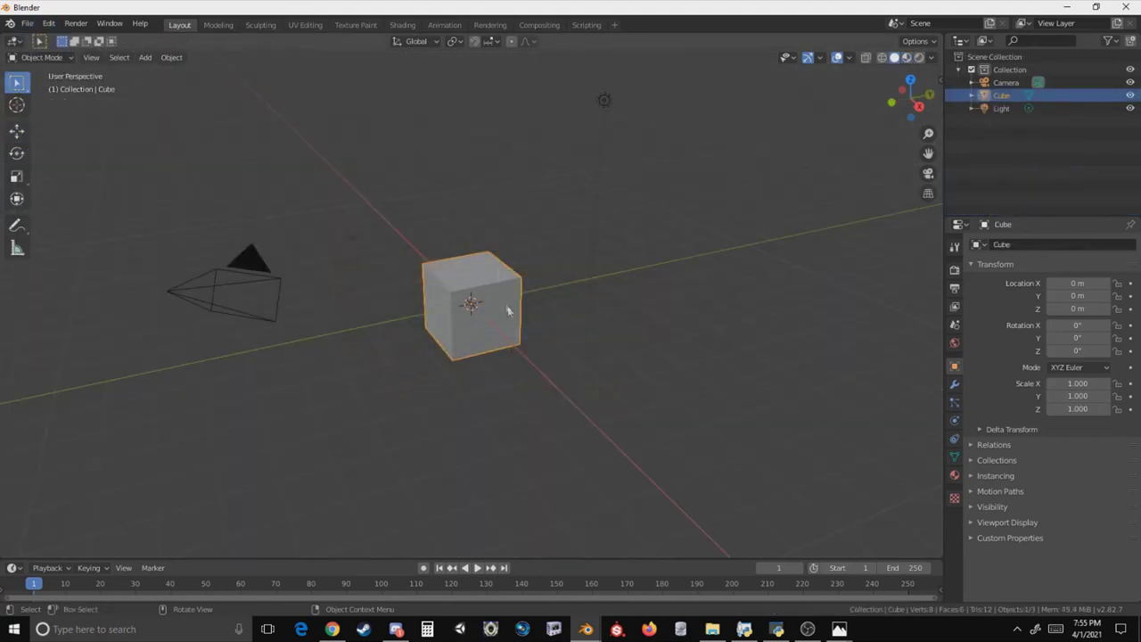
key("Delete")
Import the female binturong .mdl2 from the Original Binturong Female folder.
left_click(28, 23)
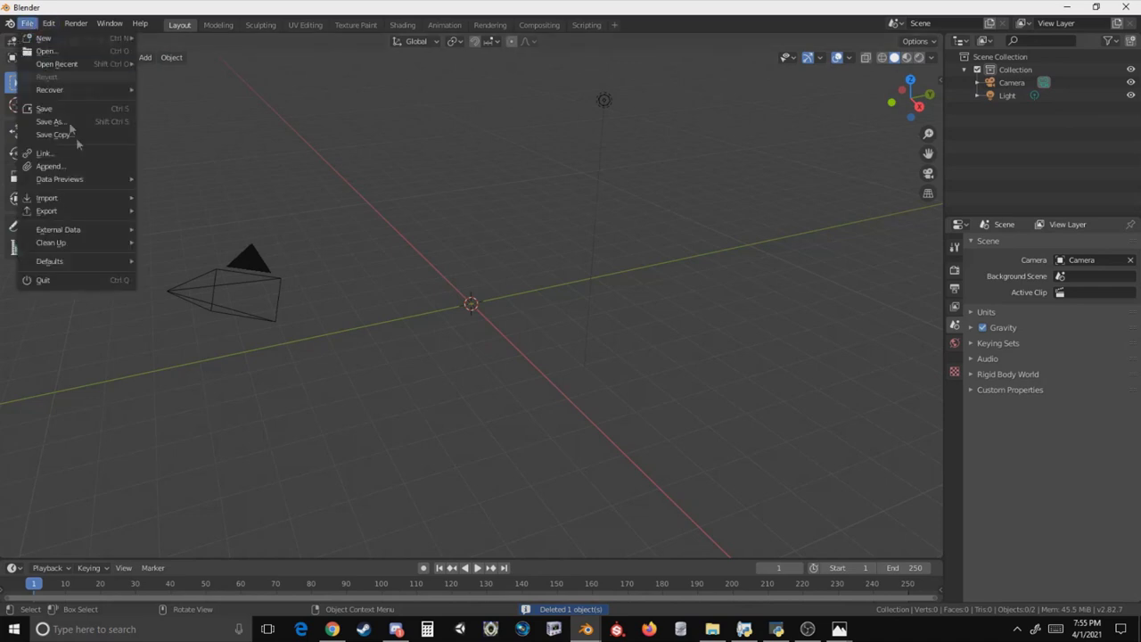
mouse_move(89, 205)
left_click(231, 340)
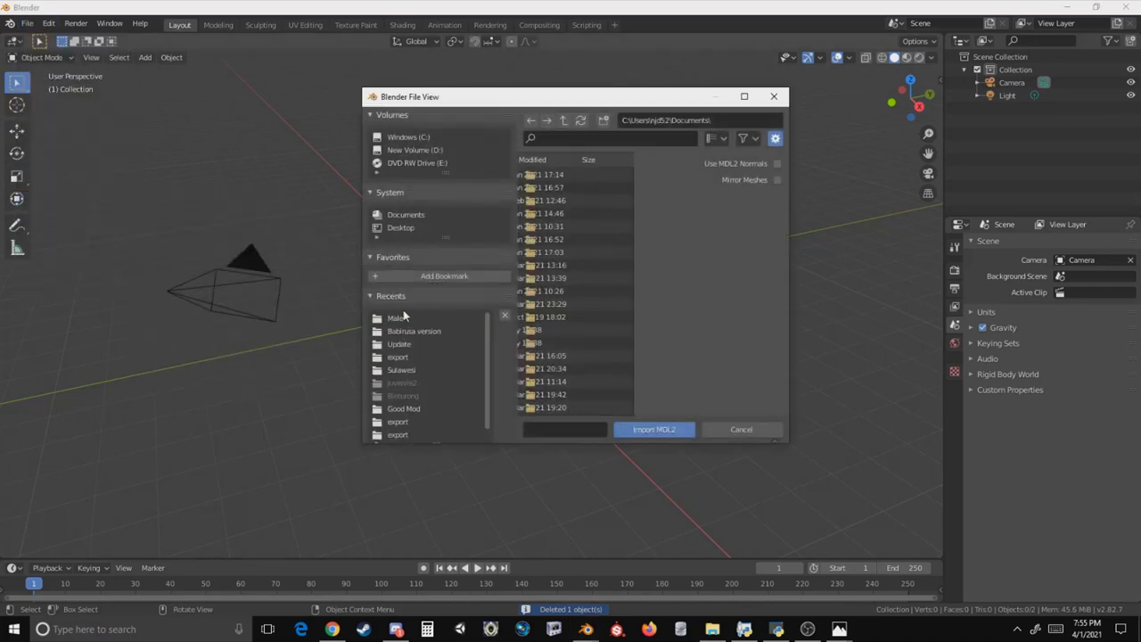
left_click(744, 96)
left_click(199, 29)
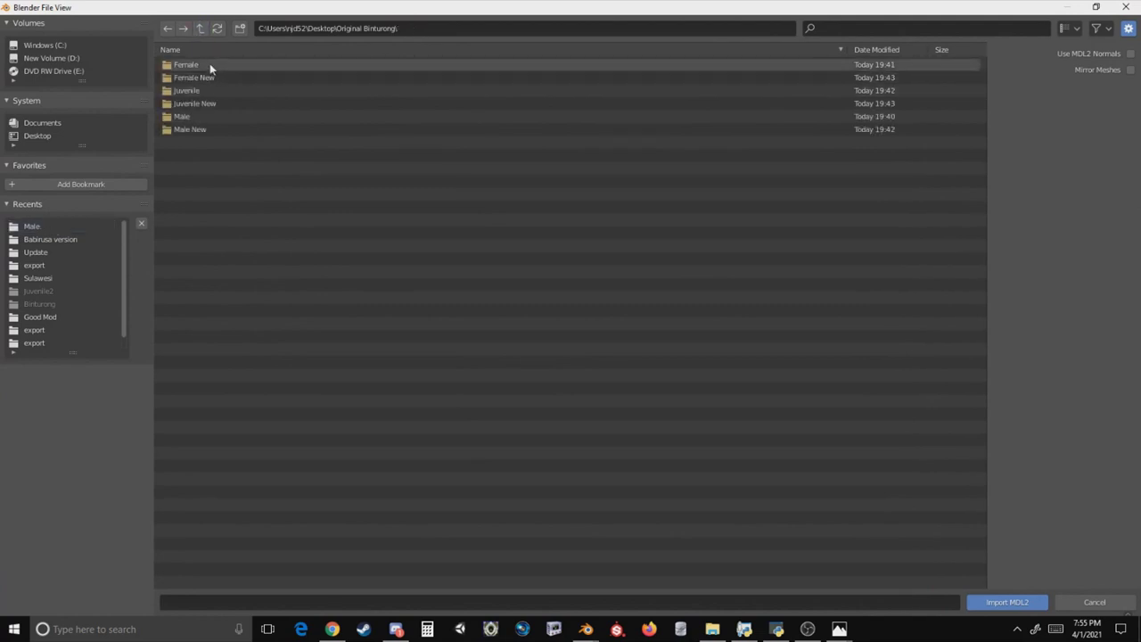
double_click(208, 65)
double_click(205, 66)
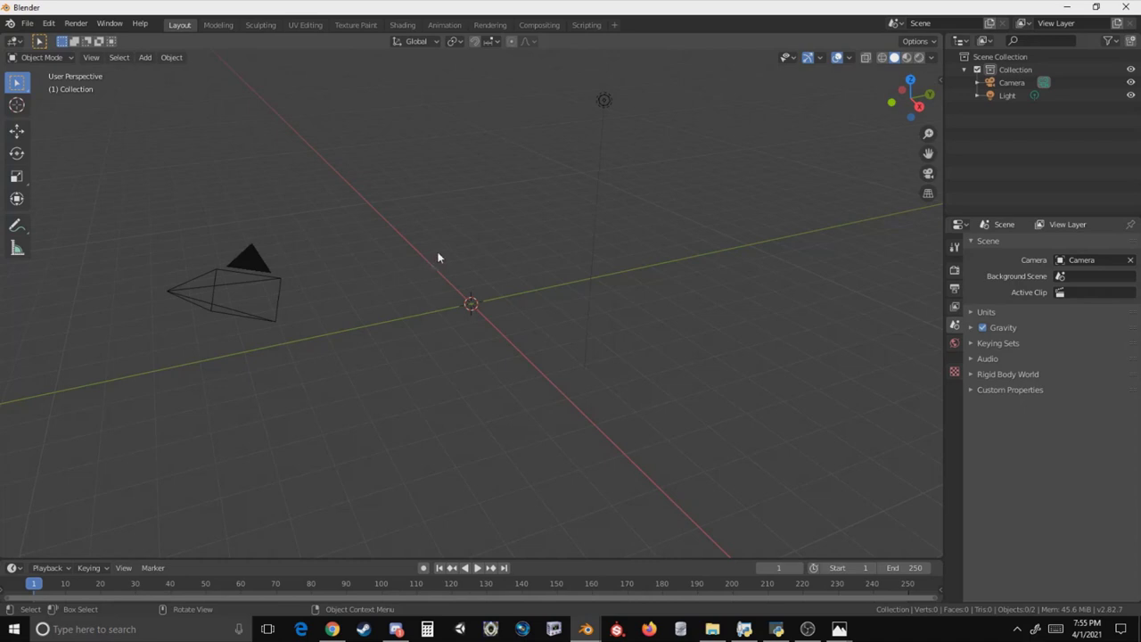
Show the female binturong in Material Preview with its skeleton hidden.
left_click(907, 57)
scroll(445, 245, "up", 5)
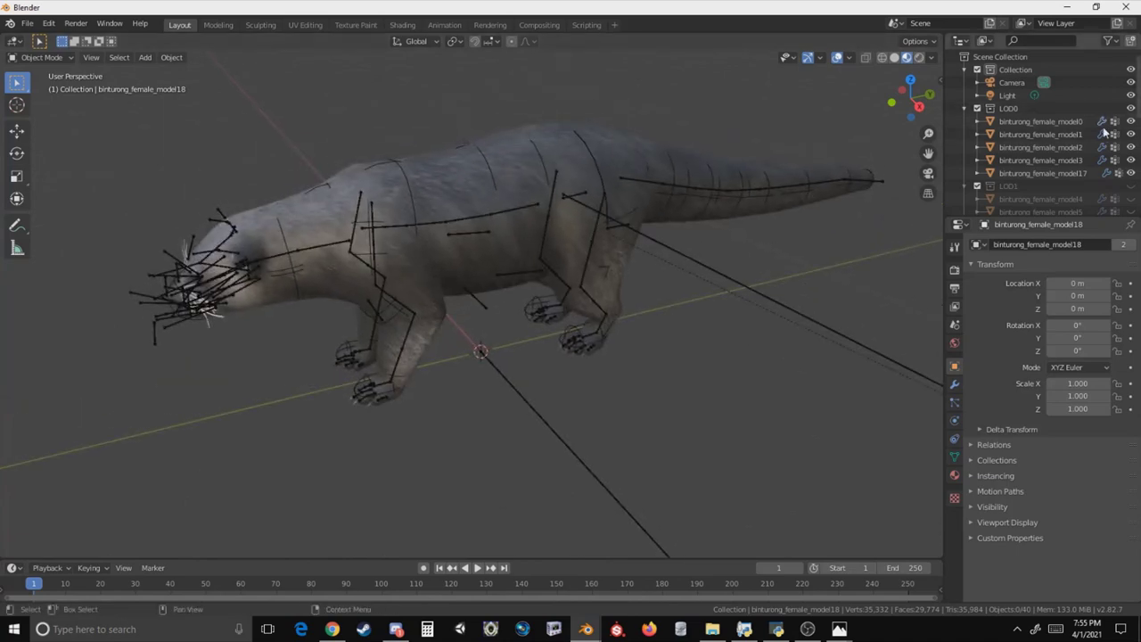
scroll(1114, 128, "down", 5)
left_click(1116, 161)
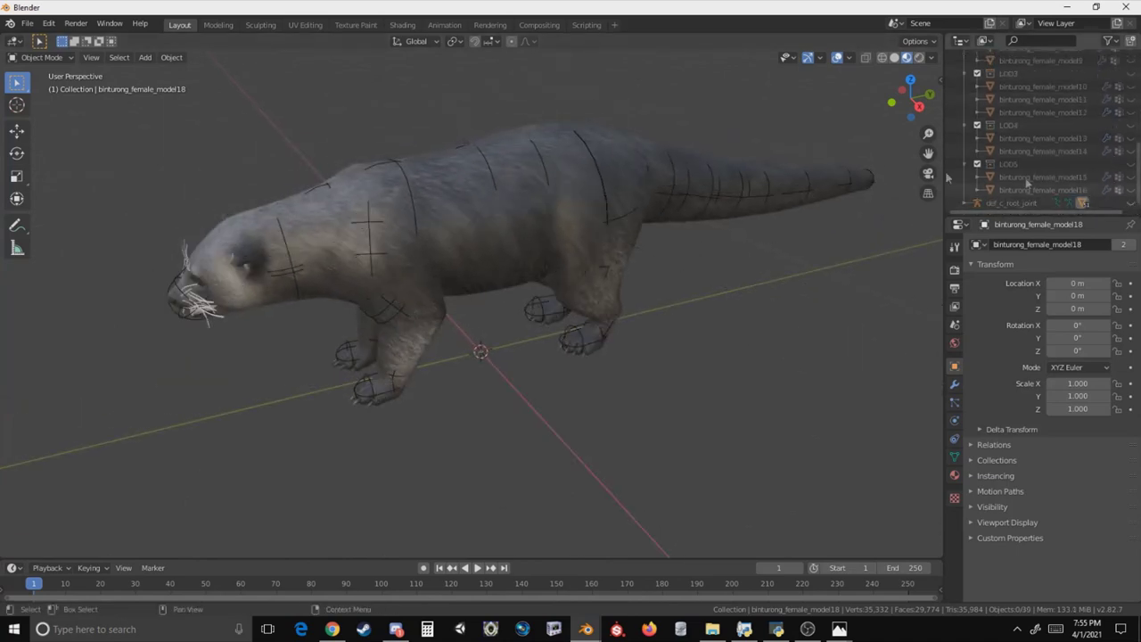
middle_click_drag(571, 196, 719, 227)
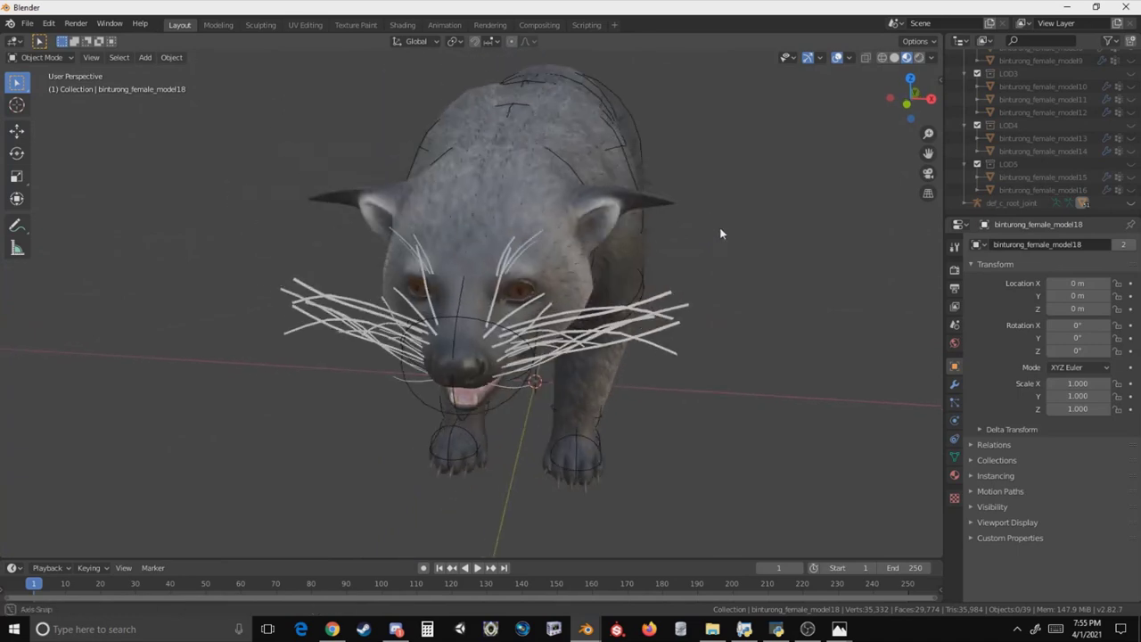
In the male model's window, box-select and delete all of the male model's objects.
mouse_move(584, 629)
left_click(659, 562)
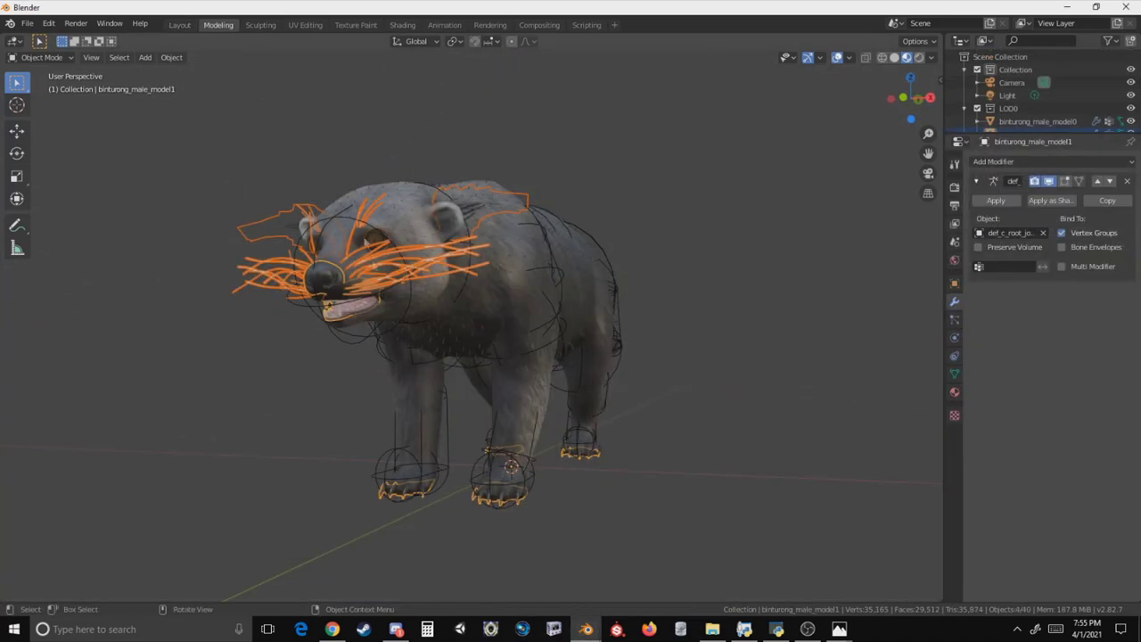
left_click_drag(678, 150, 207, 550)
key("Delete")
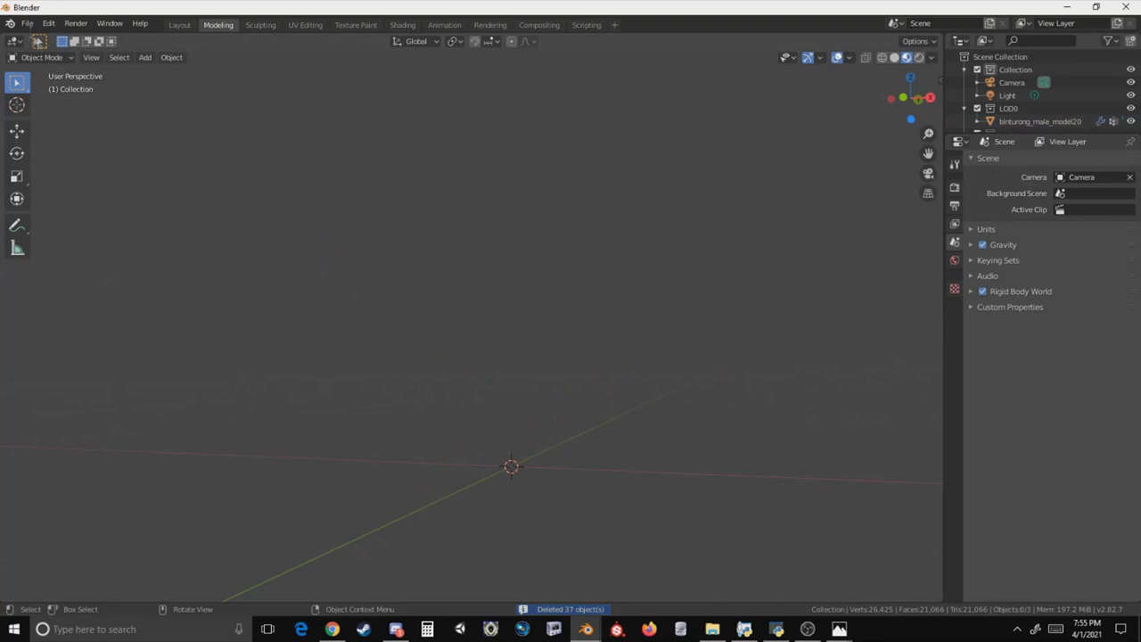
Import binturong_female.mdl2 from the Female New folder as a Cobra MDL2 model.
left_click(28, 23)
mouse_move(80, 198)
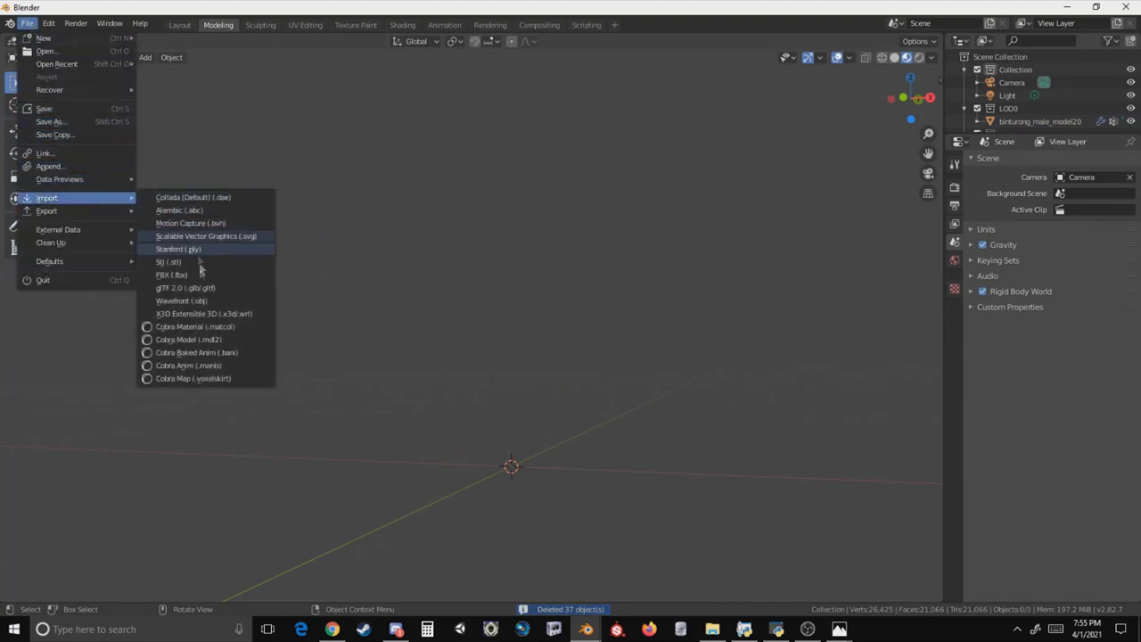
left_click(215, 342)
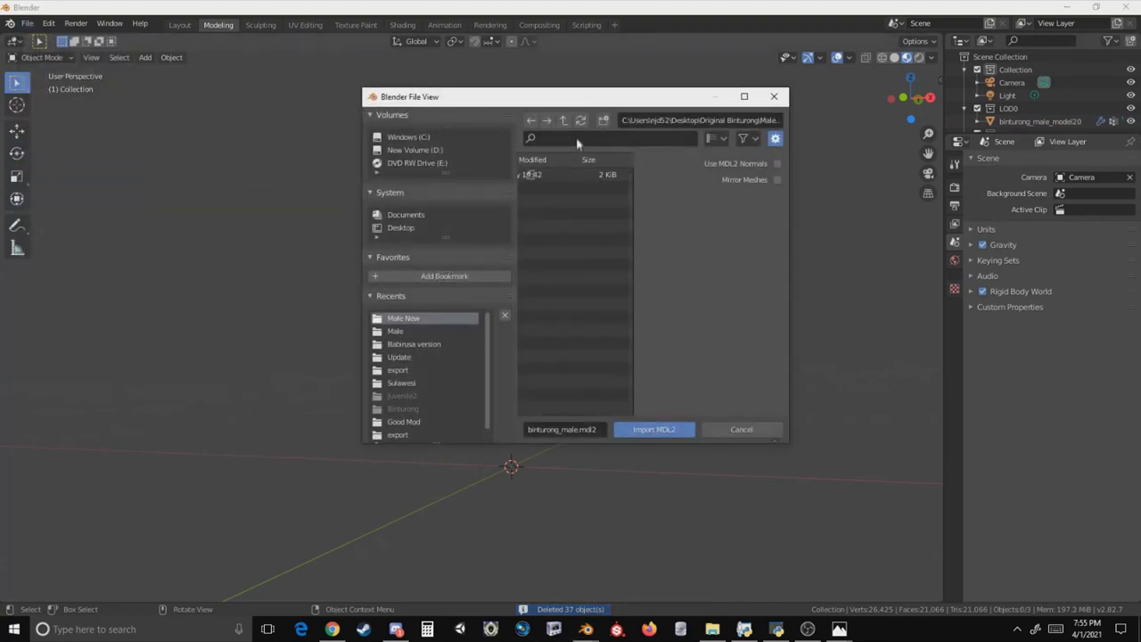
left_click(742, 96)
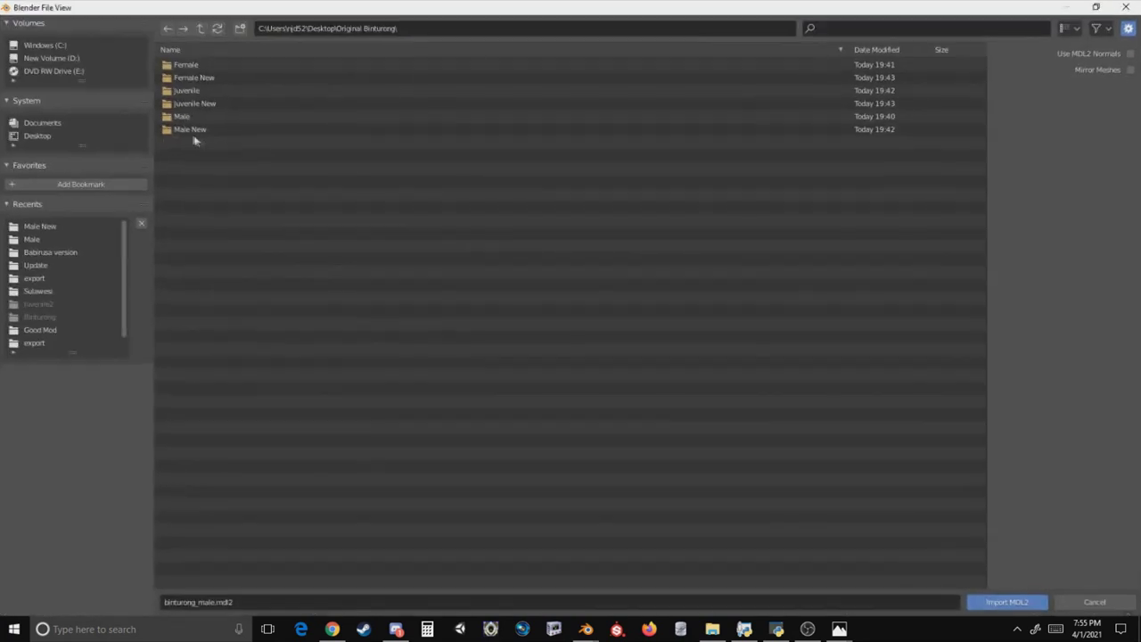
left_click(195, 76)
double_click(207, 66)
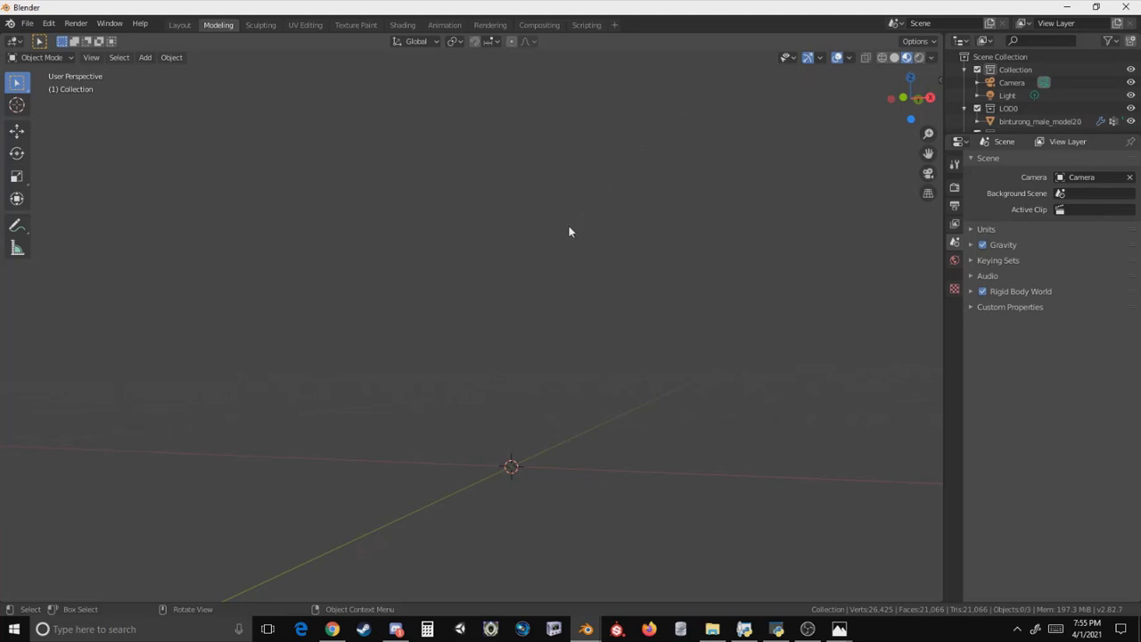
scroll(544, 236, "up", 5)
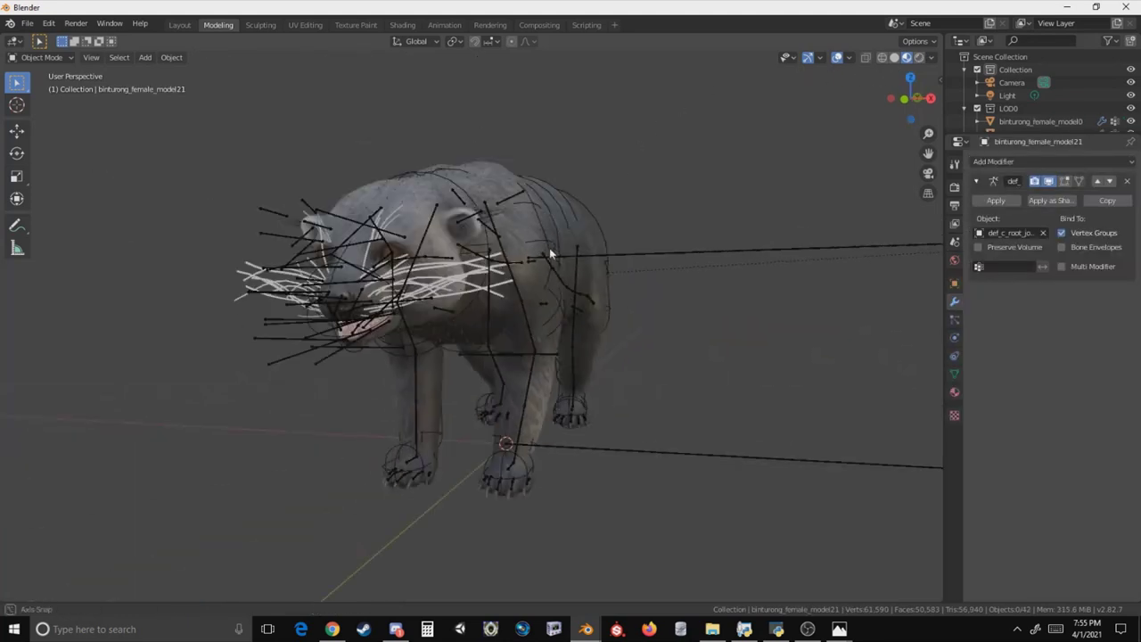
Hide the def_c_root_joint.001 skeleton and box-select the female binturong from the front.
scroll(1130, 116, "down", 10)
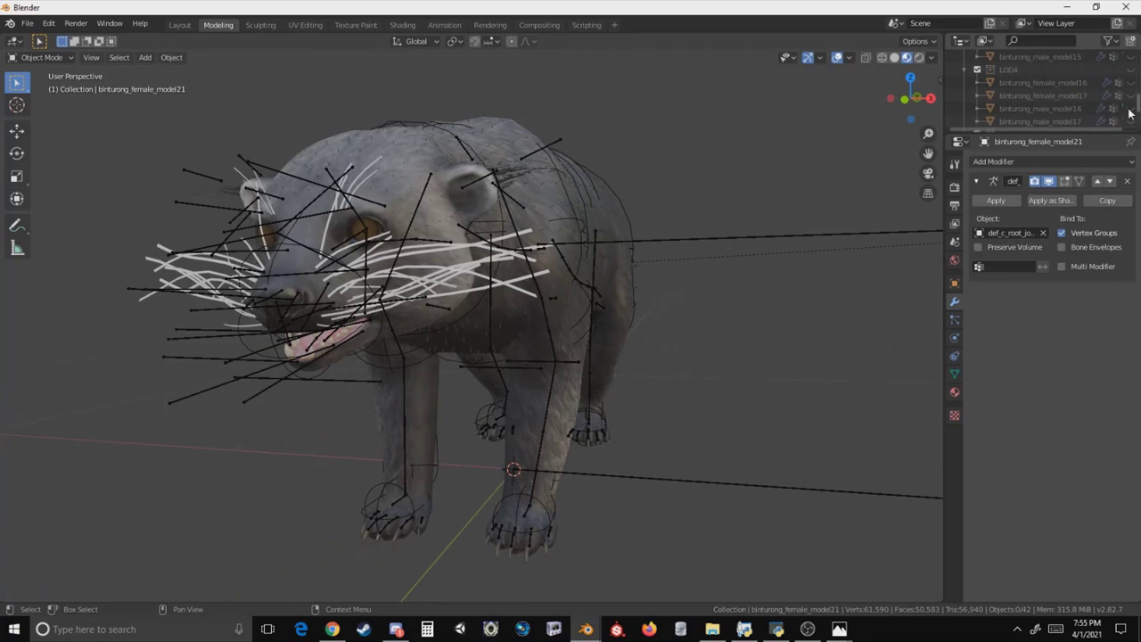
left_click(1130, 117)
mouse_move(810, 204)
middle_mouse_down()
mouse_move(818, 189)
mouse_move(827, 197)
middle_mouse_up()
left_click_drag(713, 140, 295, 174)
Choose File > New > General to start a fresh scene.
left_click(28, 23)
mouse_move(34, 39)
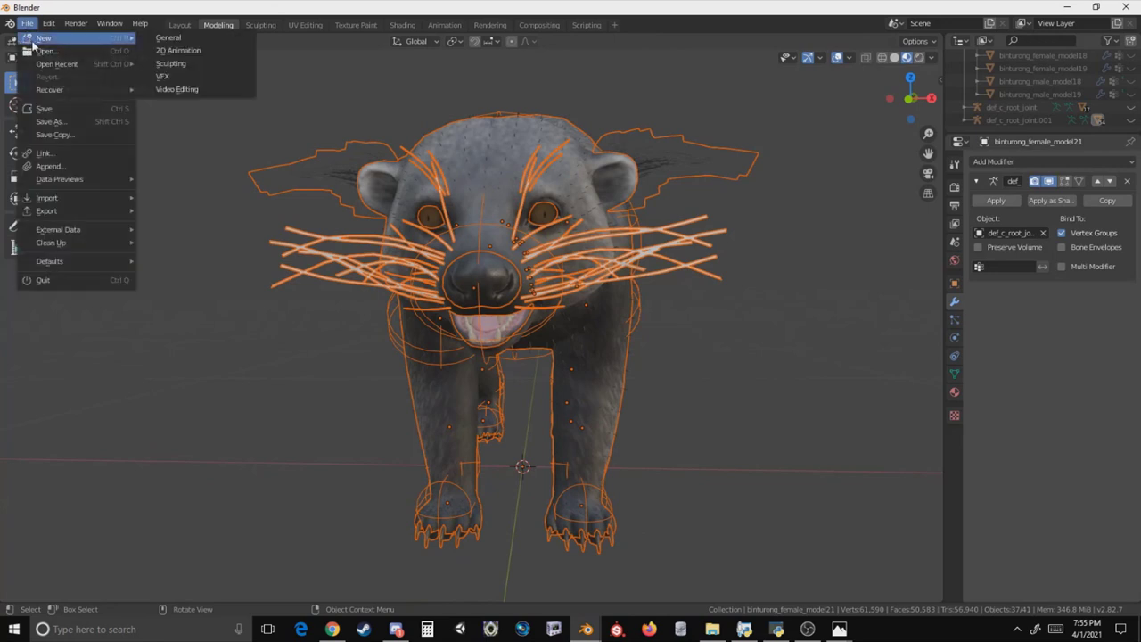
left_click(227, 38)
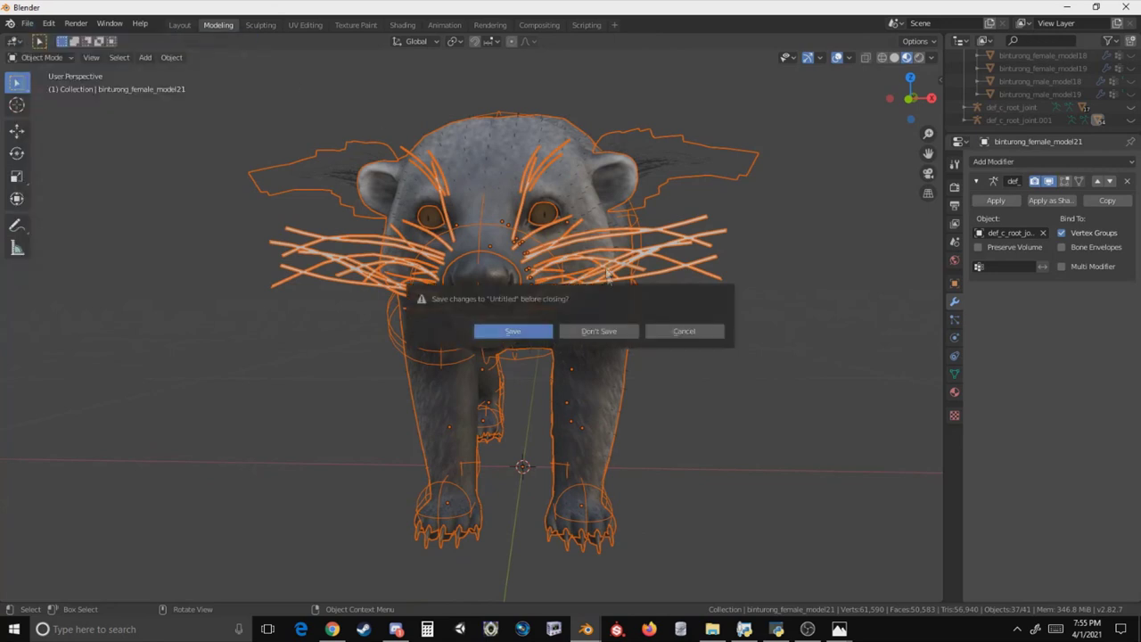
Discard the scene unsaved, delete the cube, and import the old juvenile binturong .mdl2.
left_click(597, 330)
key("Delete")
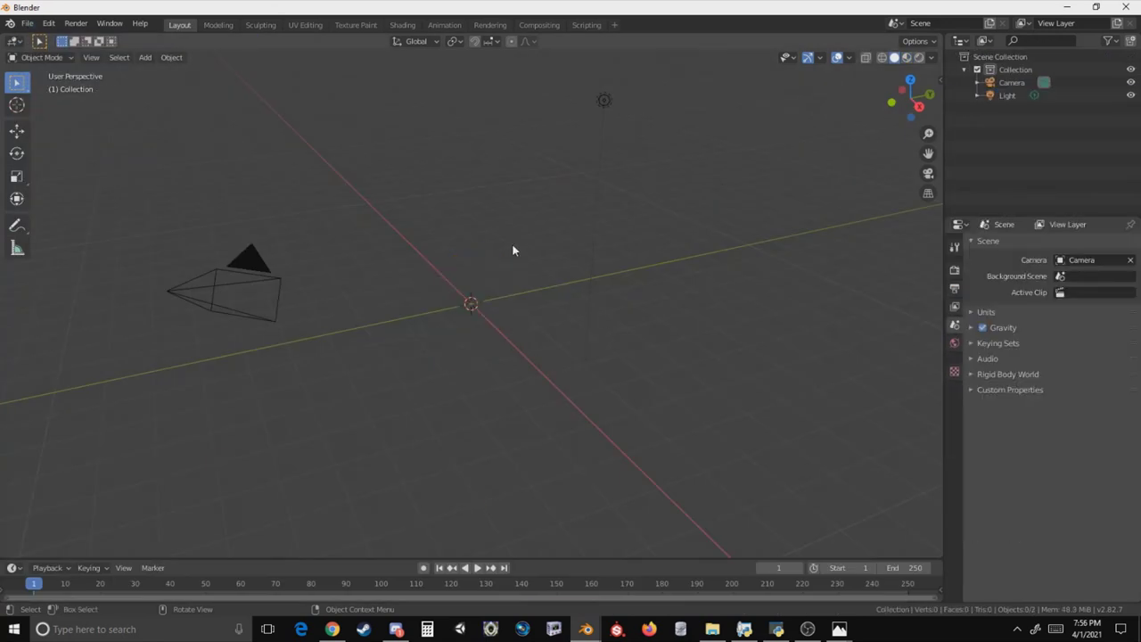
left_click(27, 23)
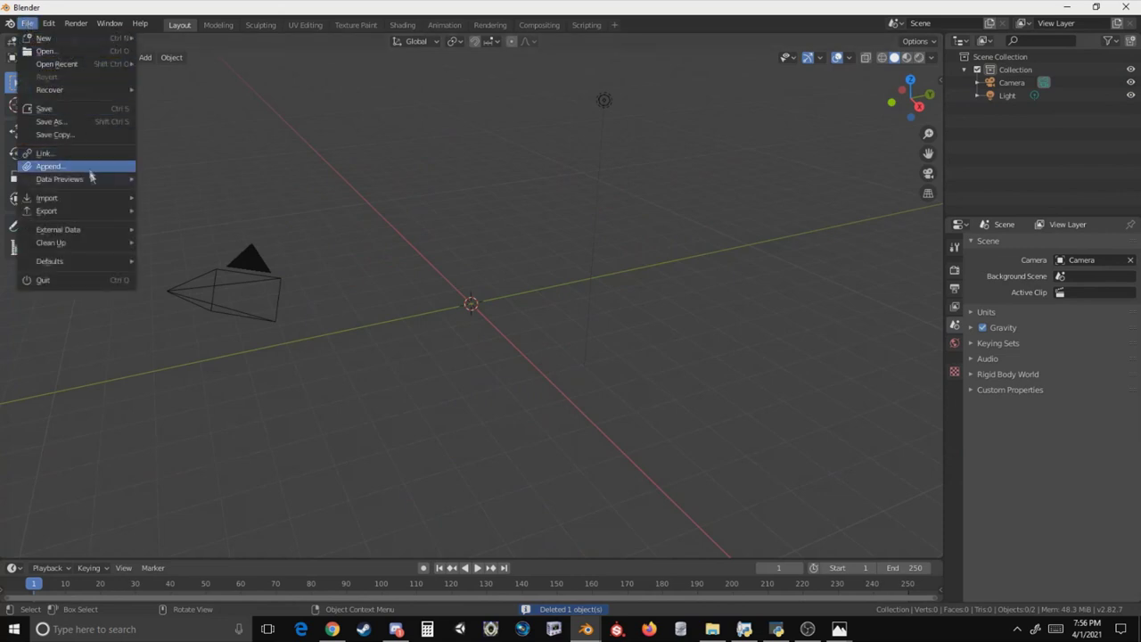
mouse_move(89, 198)
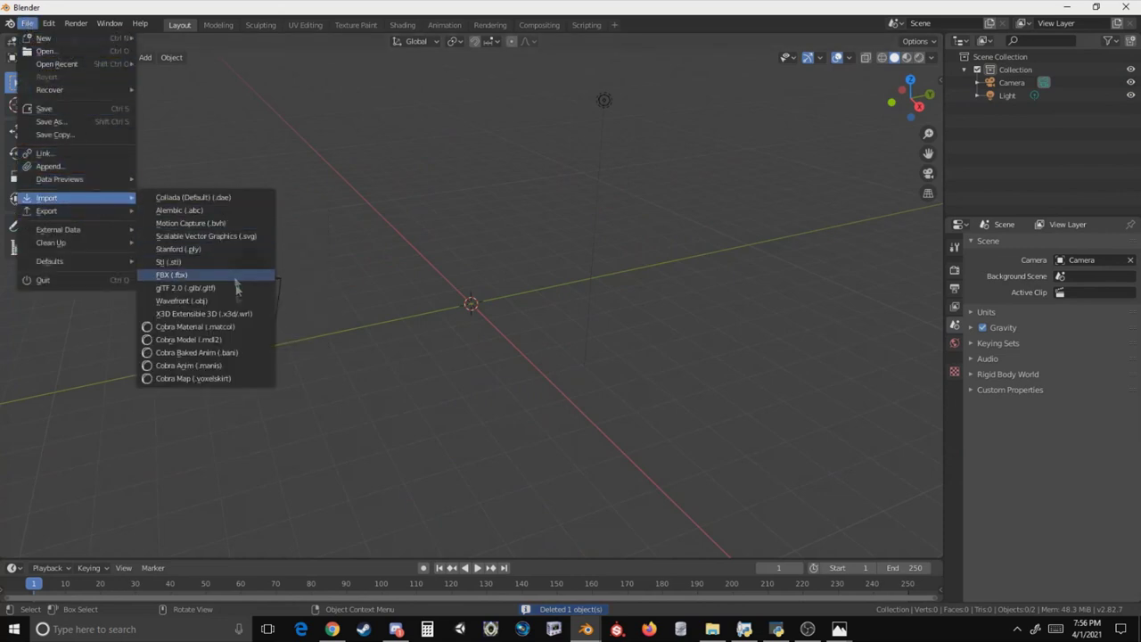
left_click(238, 342)
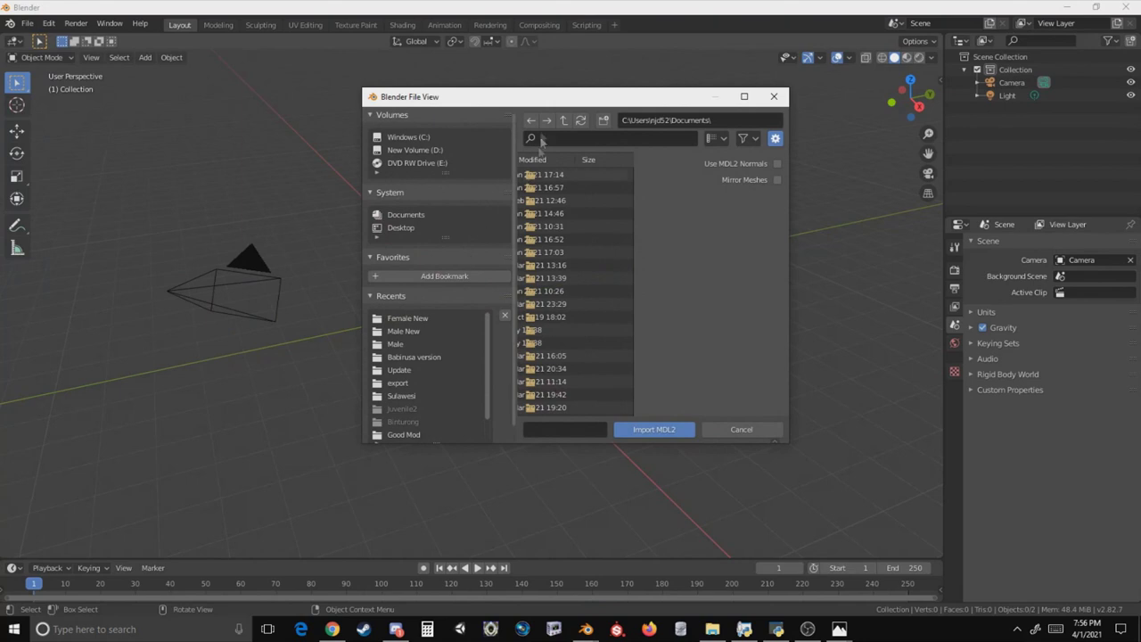
left_click(445, 319)
left_click(745, 96)
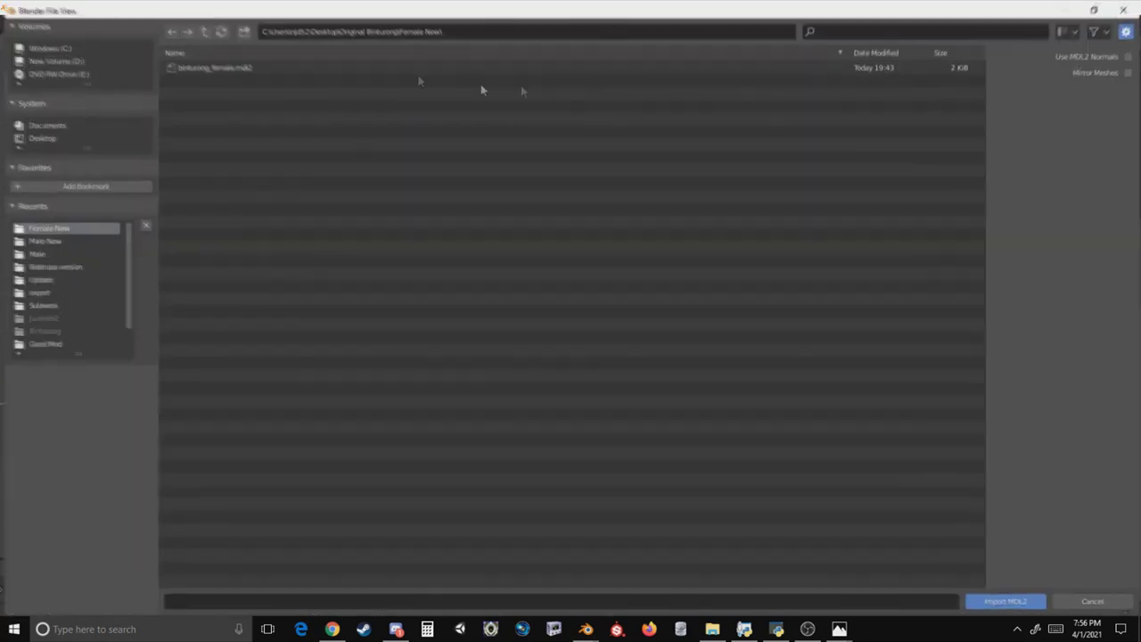
left_click(201, 29)
double_click(196, 88)
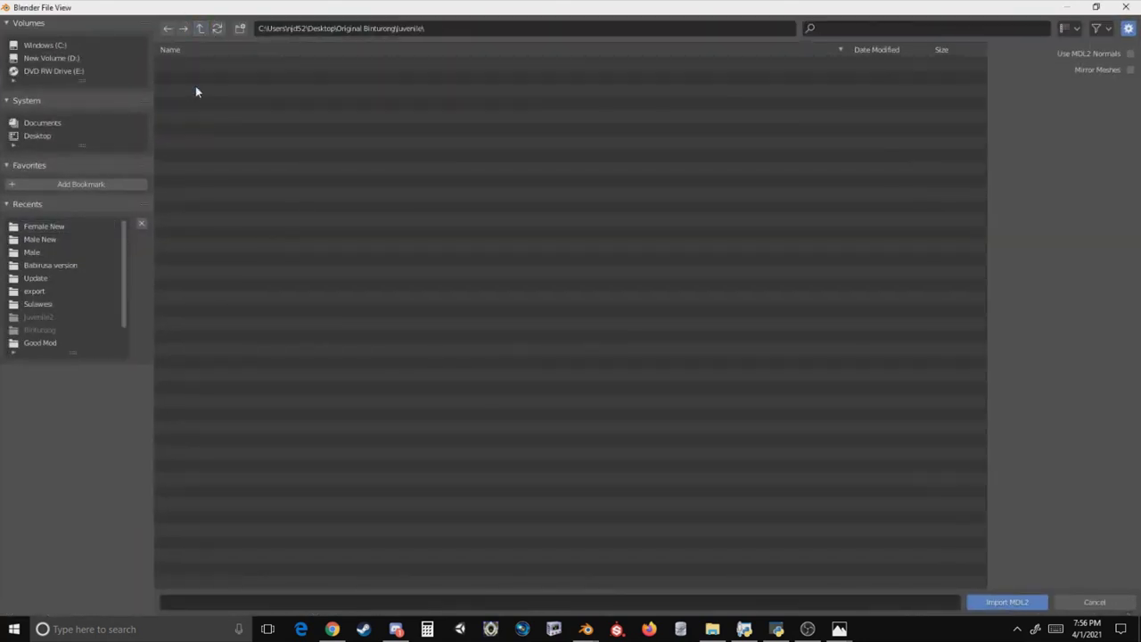
double_click(207, 70)
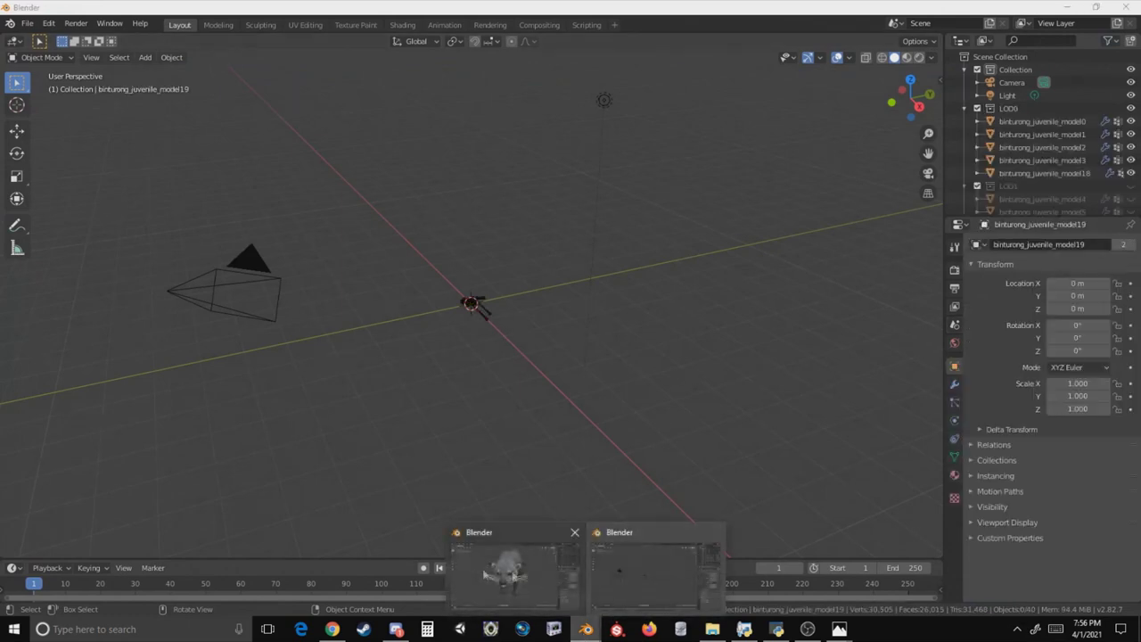
In the other window, replace the female model with binturong_juvenile.mdl2 from Juvenile New.
middle_click_drag(659, 158, 660, 132)
key("a")
key("Delete")
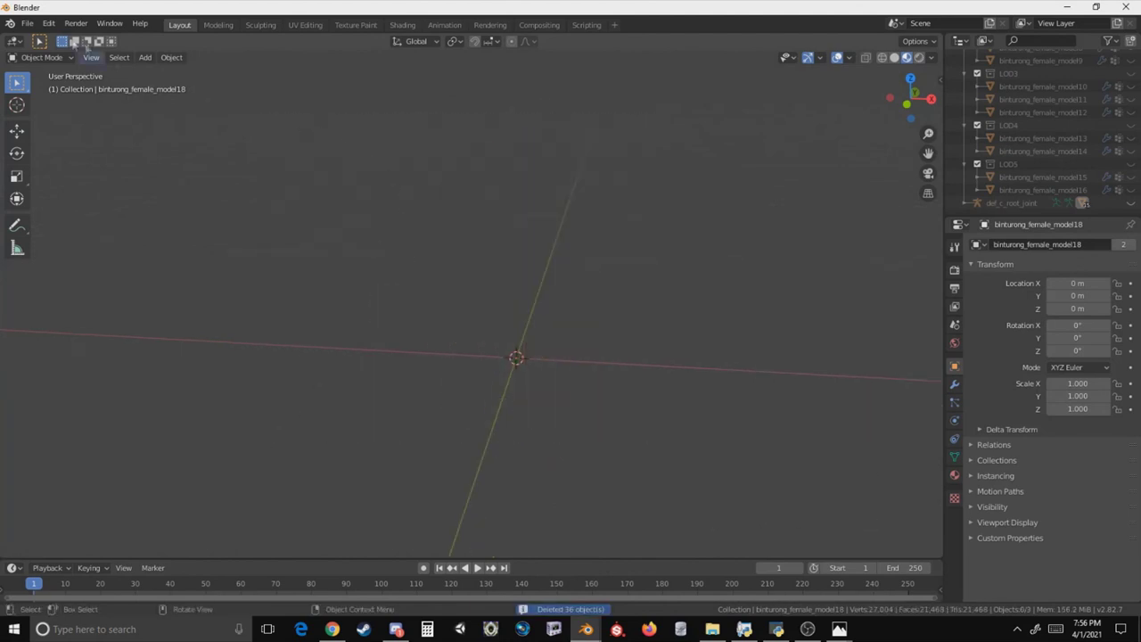
left_click(27, 23)
mouse_move(46, 198)
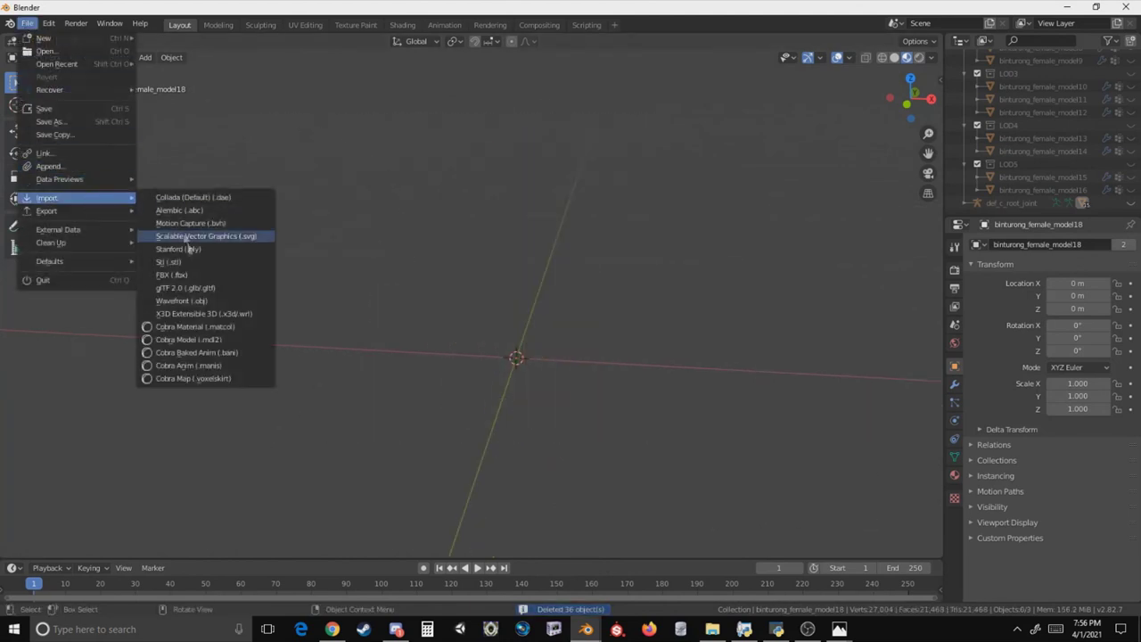
left_click(196, 335)
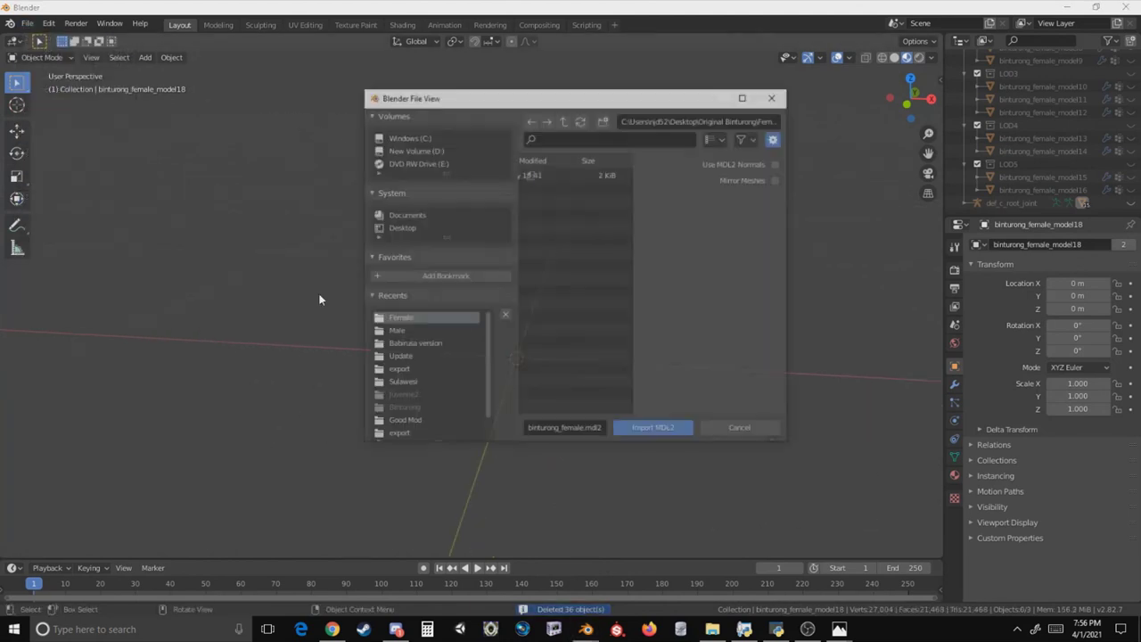
left_click(744, 96)
left_click(198, 33)
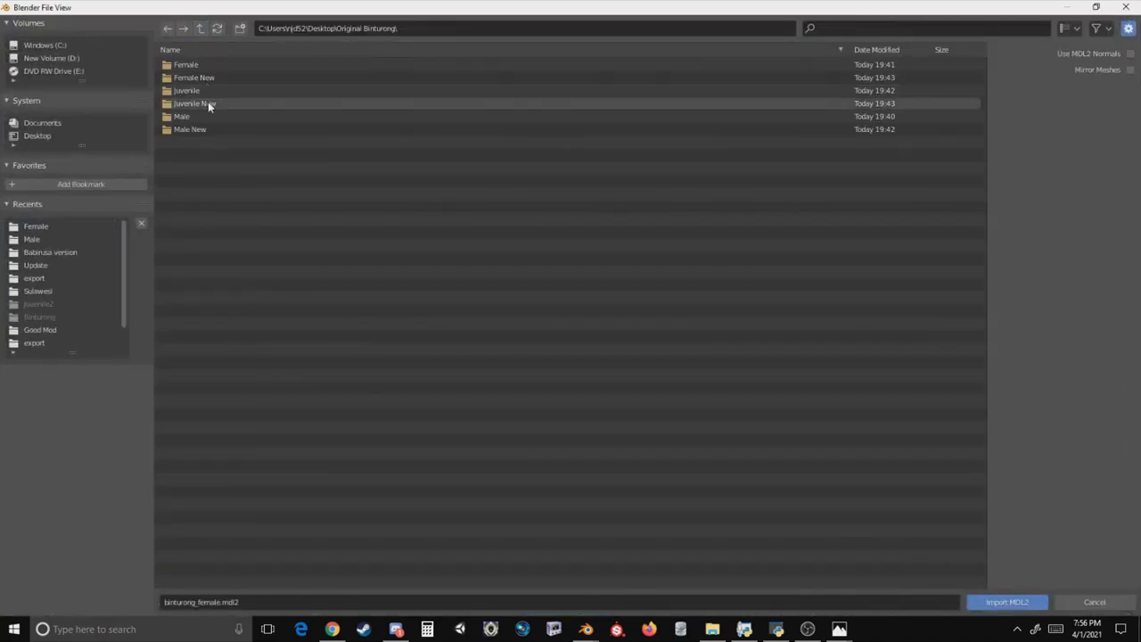
left_click(208, 102)
double_click(230, 67)
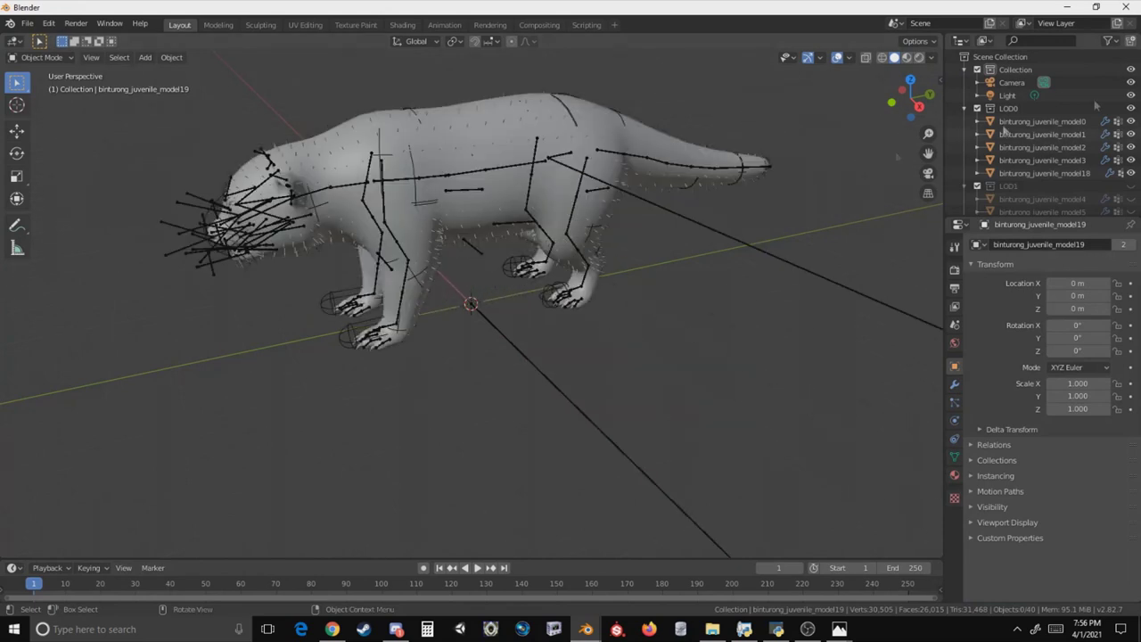
left_click(907, 57)
scroll(1051, 149, "down", 6)
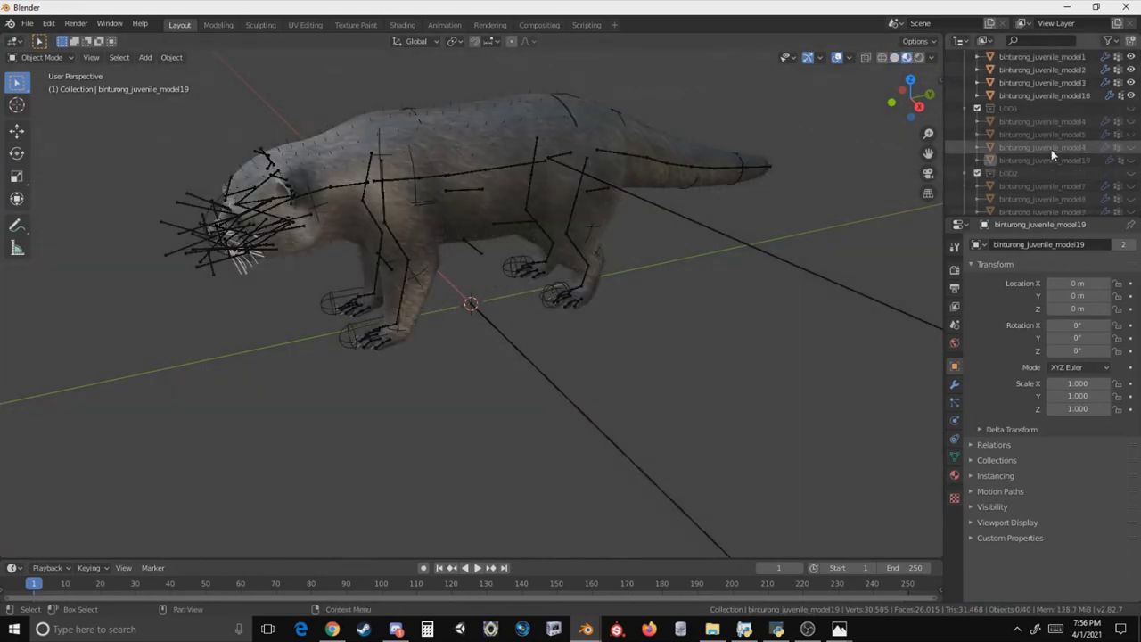
left_click(1130, 203)
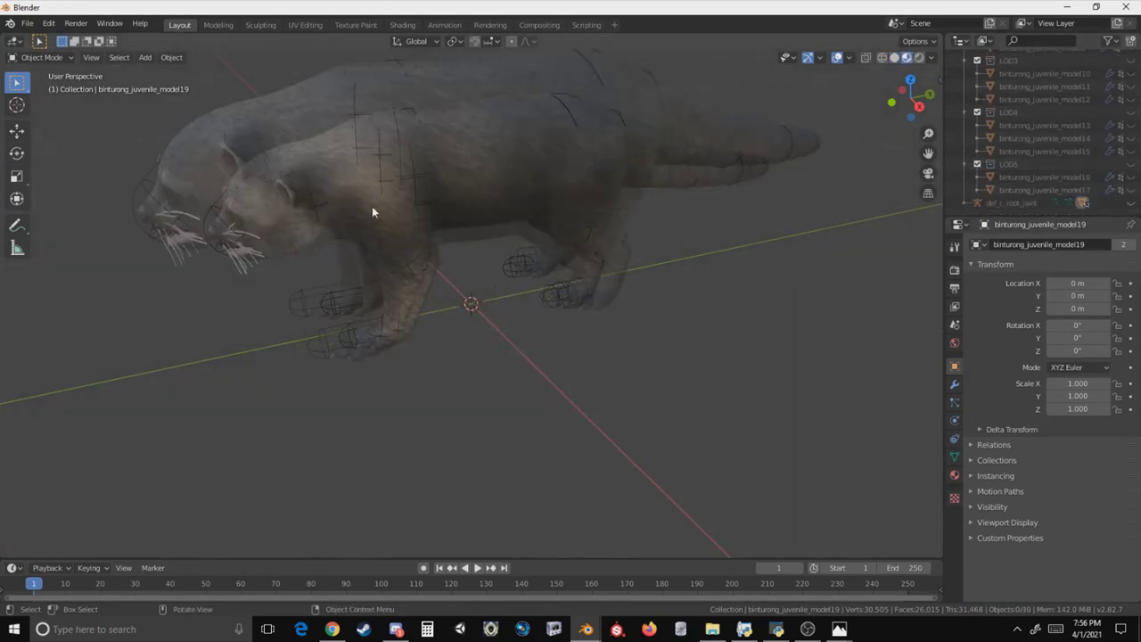
middle_click_drag(375, 209, 626, 223)
scroll(621, 217, "up", 2)
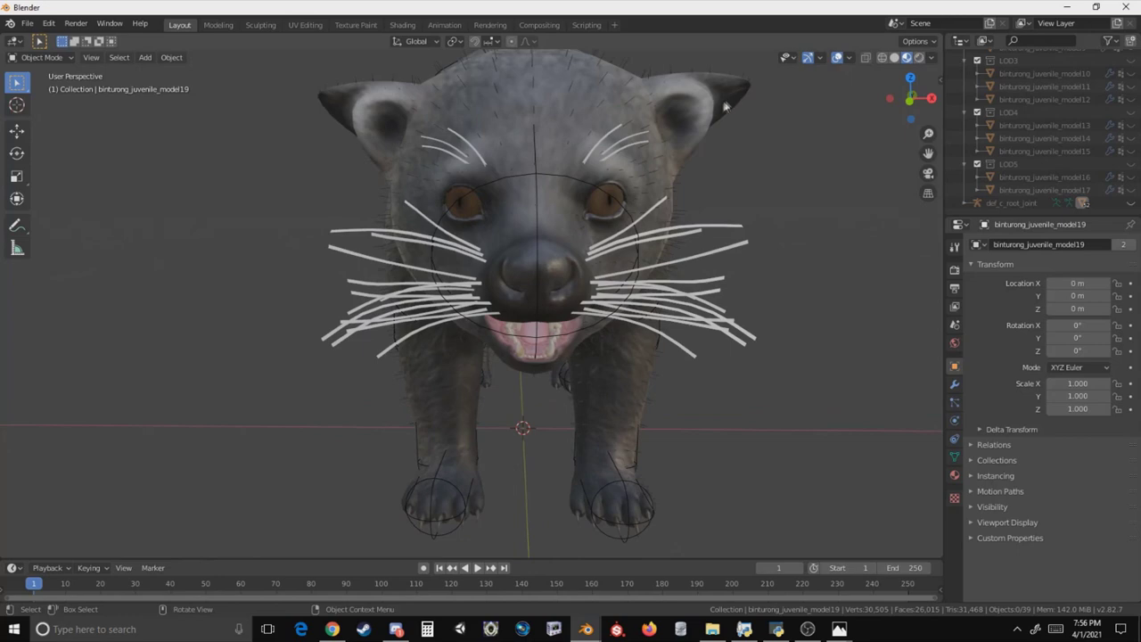
middle_click_drag(724, 106, 716, 103)
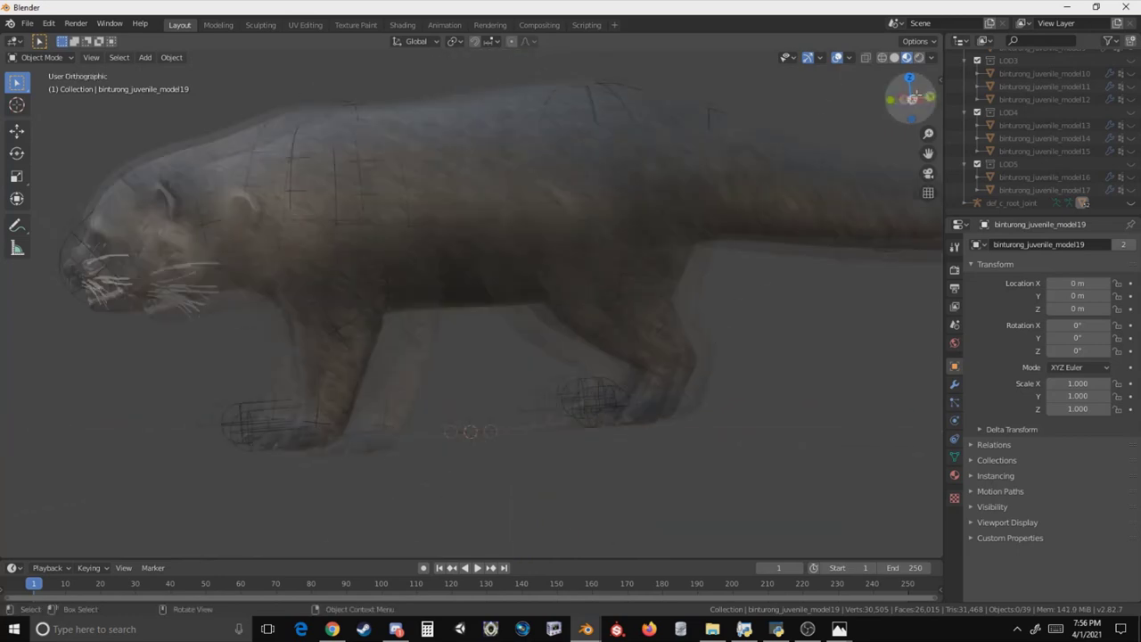
key("KP_1")
key("KP_3")
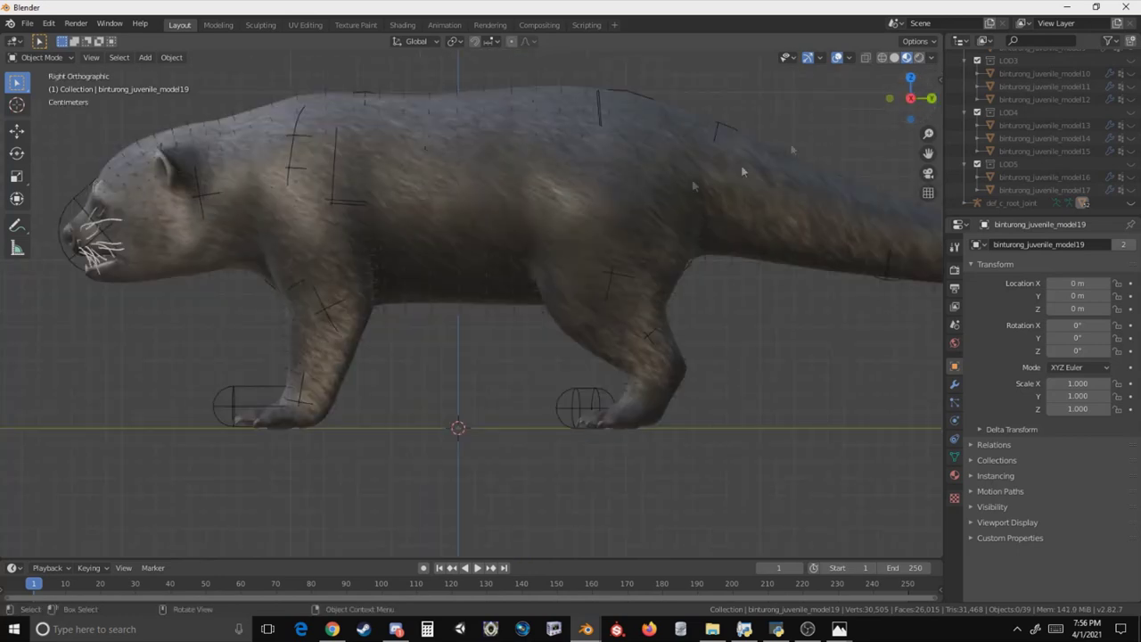
scroll(624, 205, "down", 3)
scroll(214, 248, "up", 4)
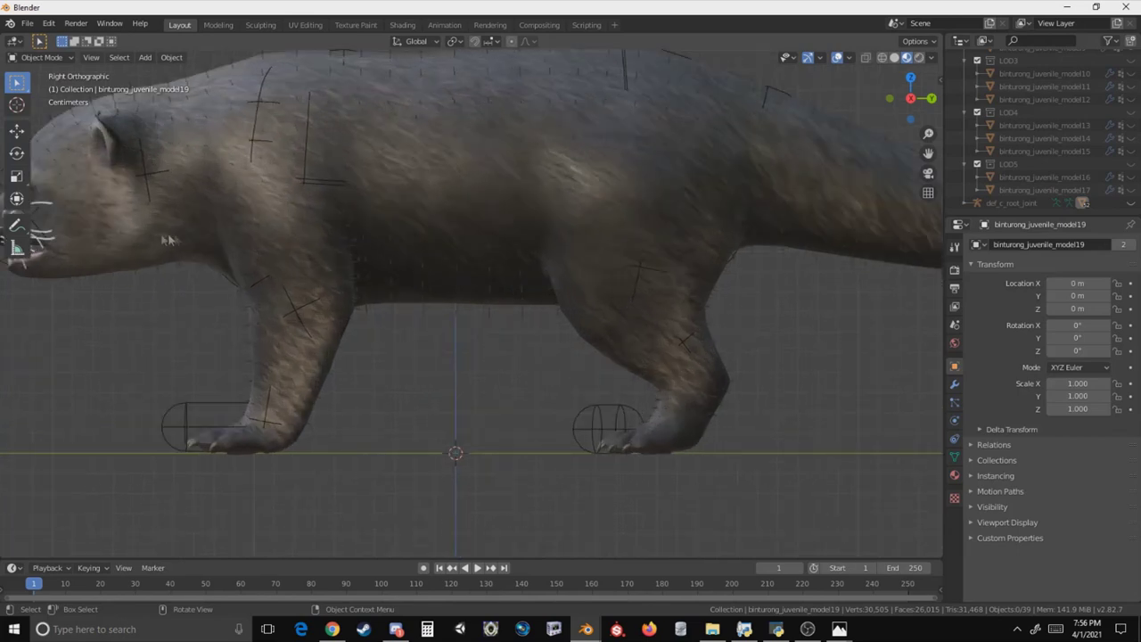
scroll(471, 241, "down", 2)
scroll(399, 217, "up", 6)
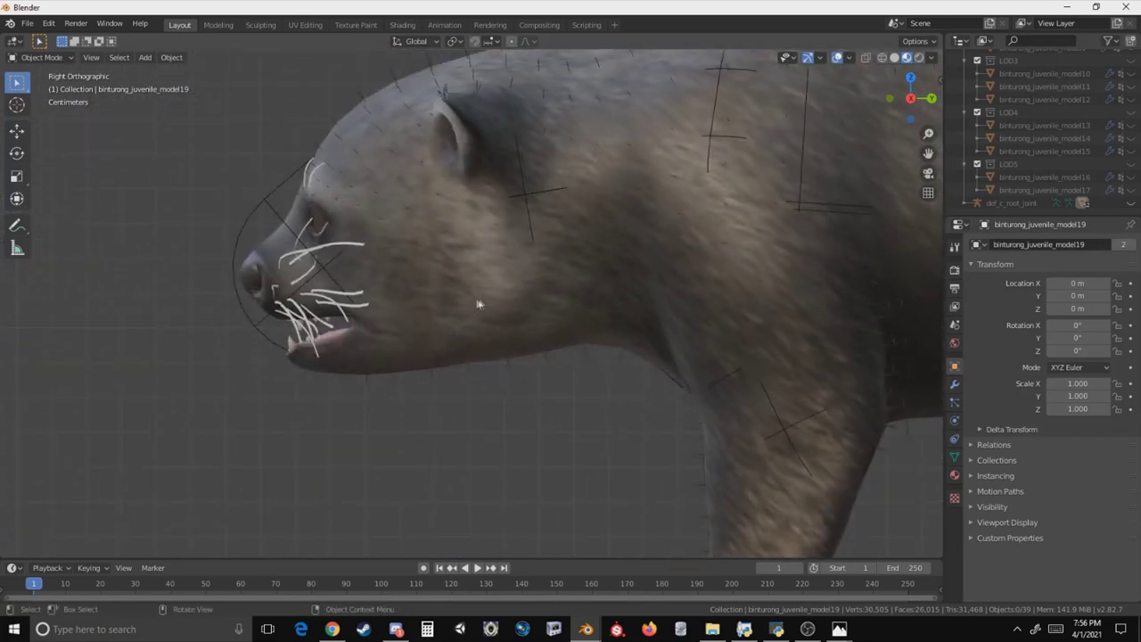
middle_click_drag(479, 304, 561, 291)
scroll(599, 297, "down", 2)
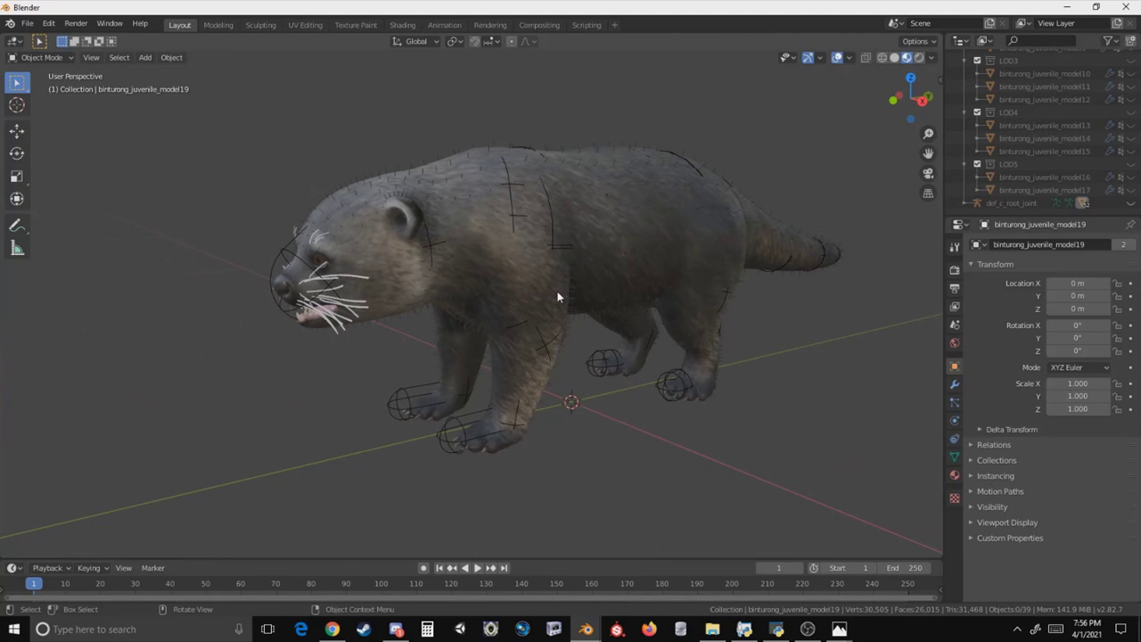
middle_click_drag(669, 244, 642, 285)
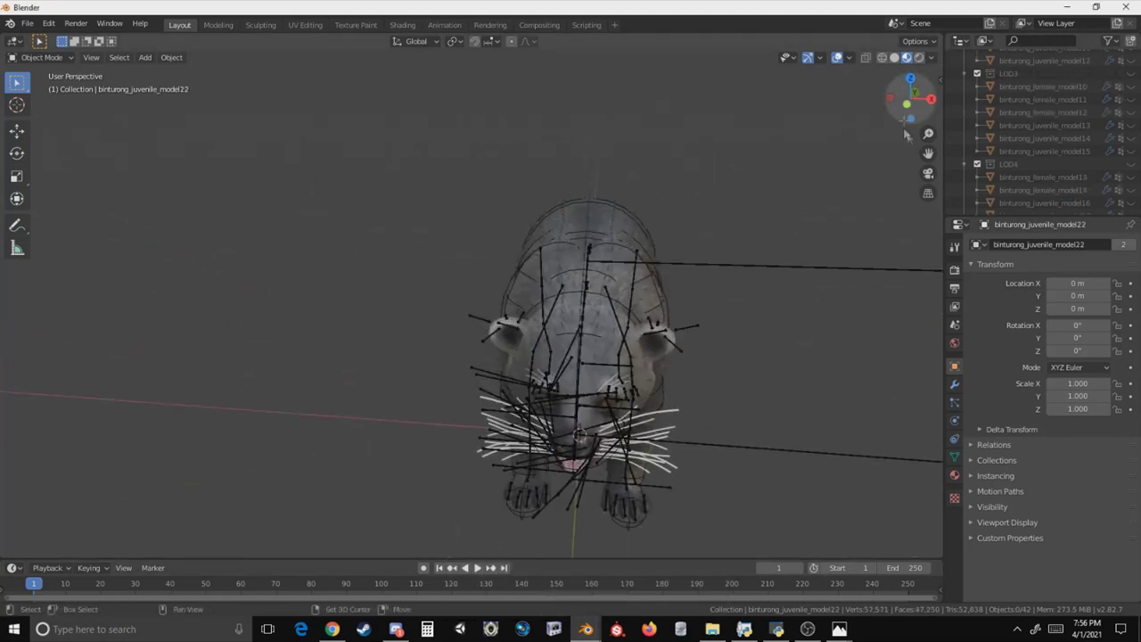
Hide the binturong's armature bones and orbit around the model, ending in a near-front view.
scroll(1038, 136, "down", 5)
left_click(1120, 203)
middle_click_drag(535, 232, 509, 266)
scroll(486, 283, "up", 2)
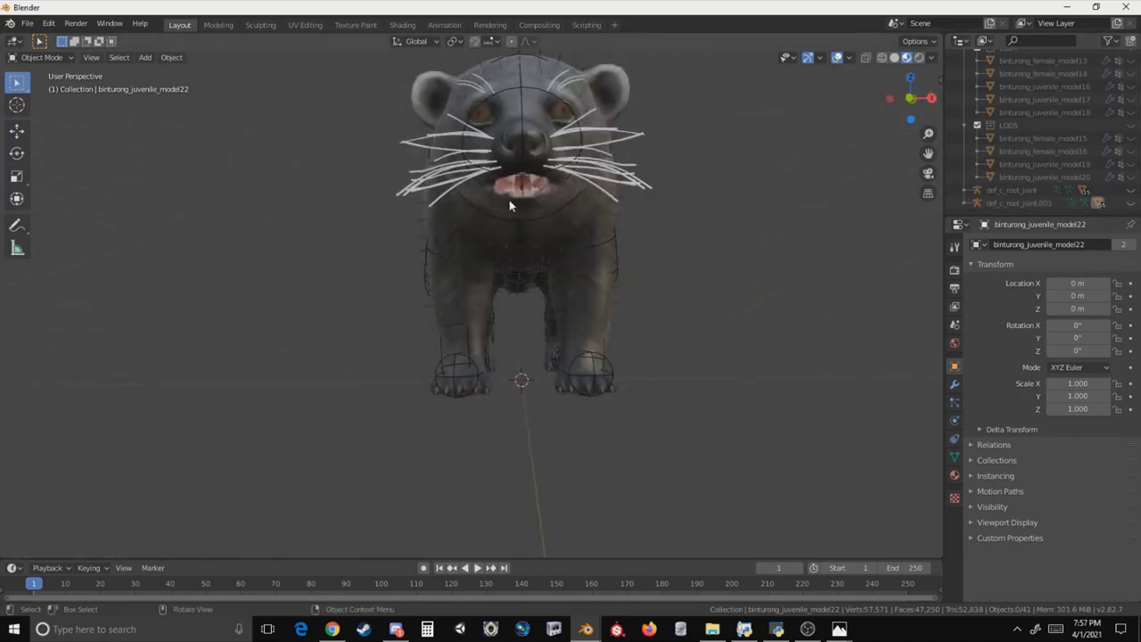
middle_click_drag(509, 200, 470, 279)
middle_click_drag(526, 222, 405, 275)
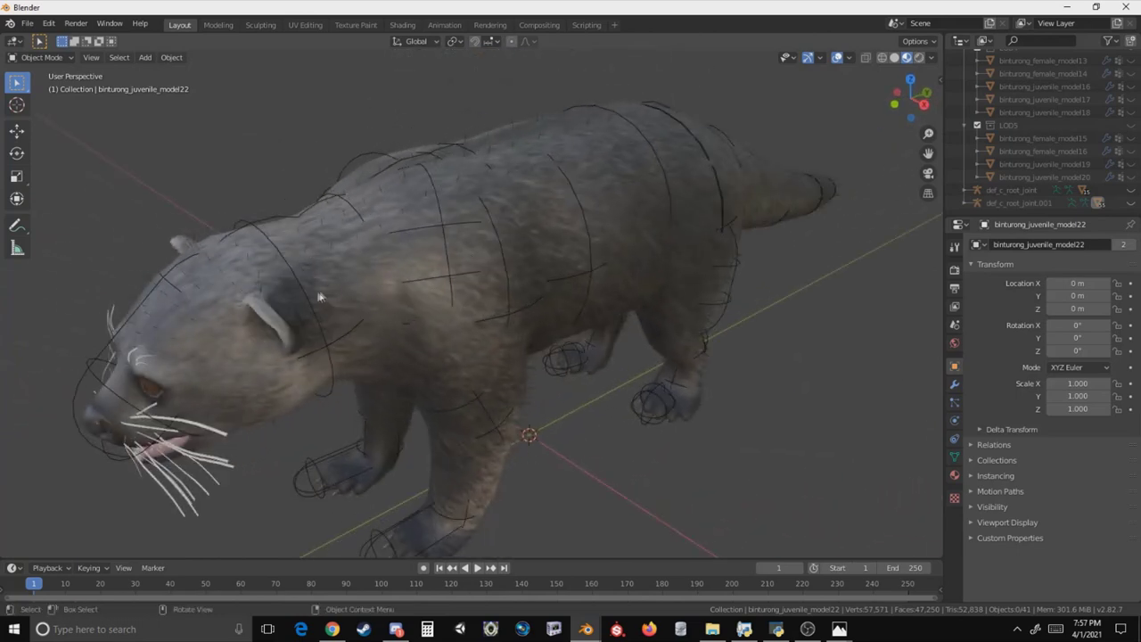
middle_click_drag(319, 297, 232, 353)
scroll(224, 301, "up", 3)
middle_click_drag(224, 301, 350, 257)
key("Home")
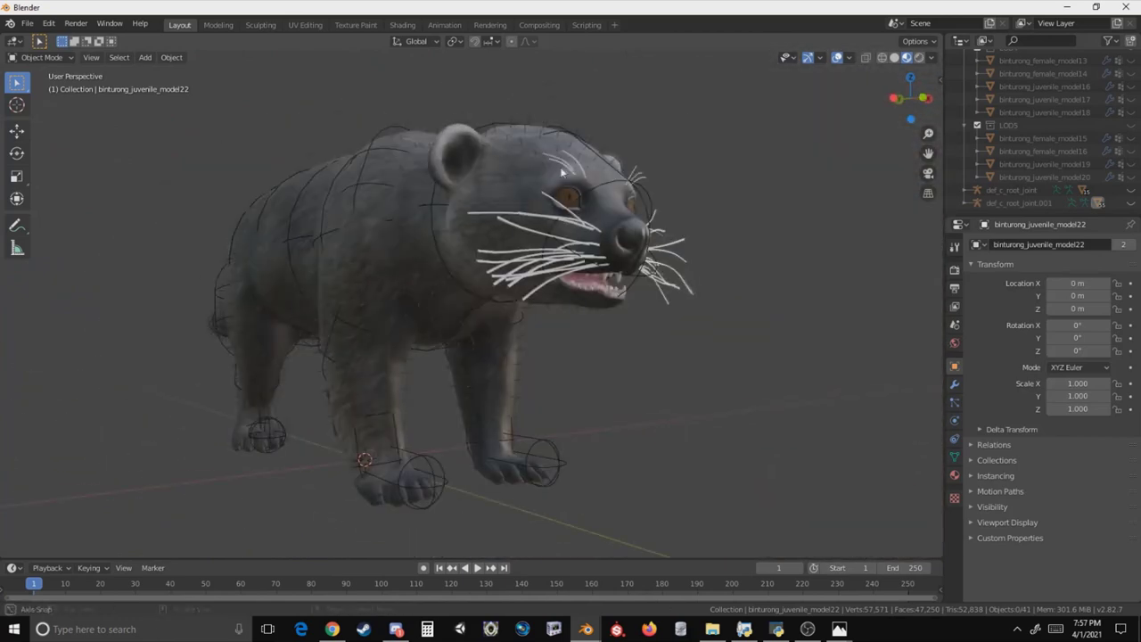
key("KP_1")
Compare model19 and model22 in three-quarter views, then select and copy the old binturong mesh.
mouse_move(585, 629)
left_click(660, 579)
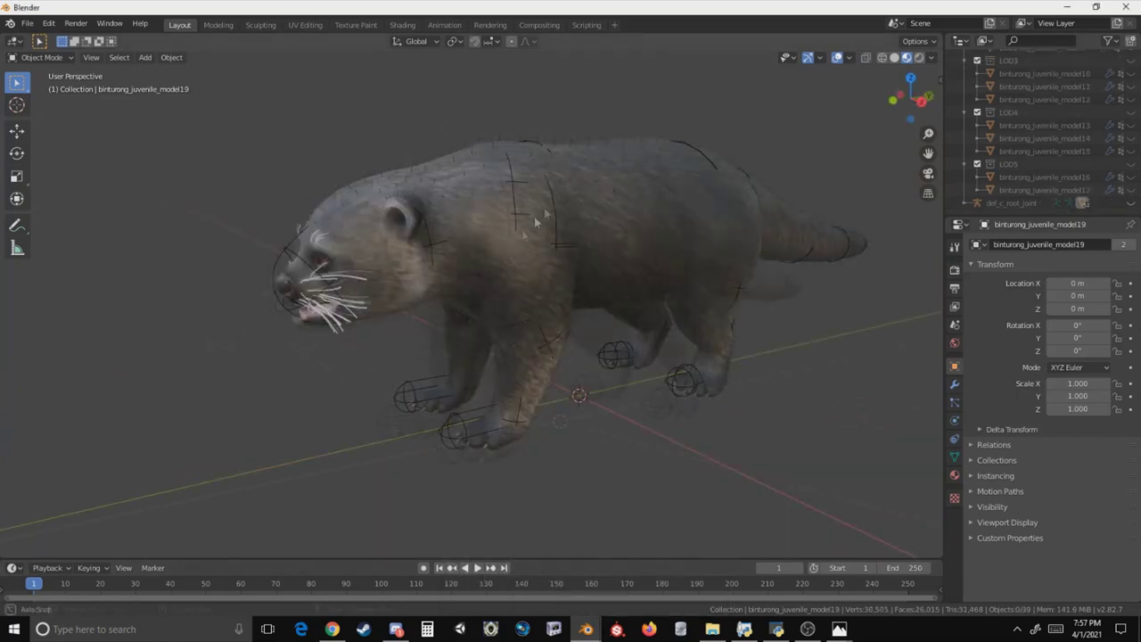
middle_click_drag(517, 348, 464, 383)
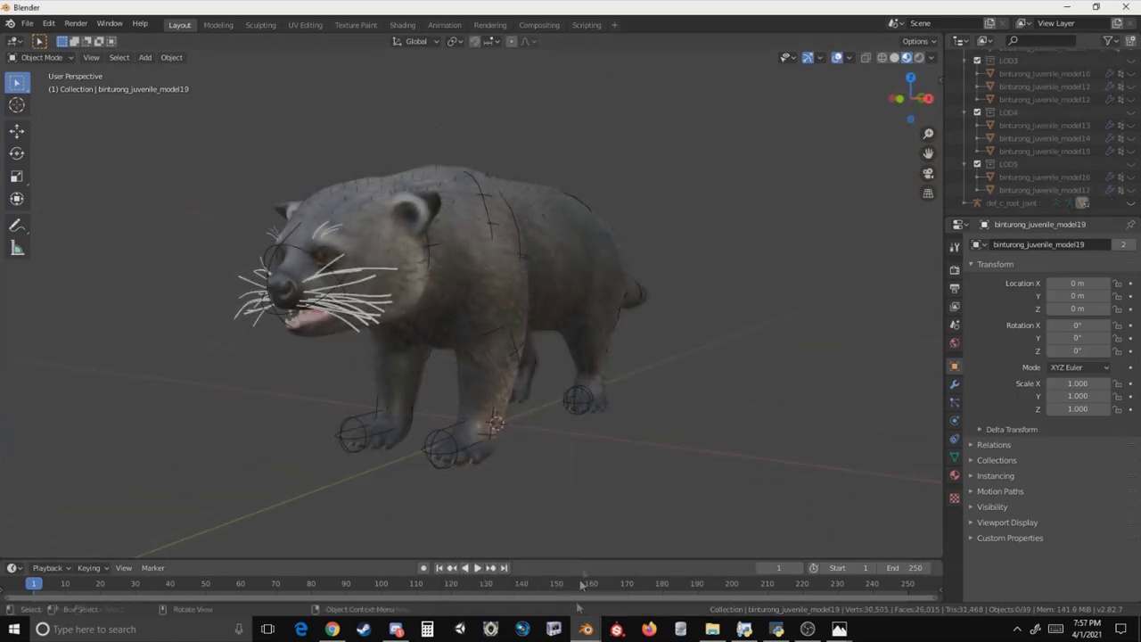
mouse_move(586, 629)
left_click(514, 567)
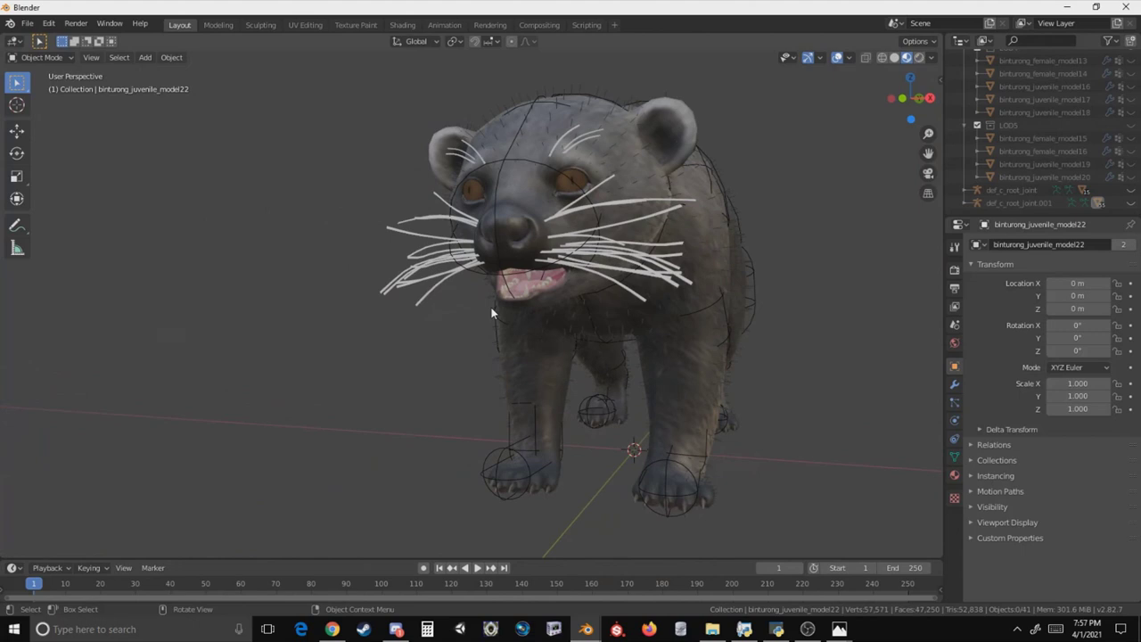
scroll(491, 312, "down", 4)
middle_click_drag(491, 312, 548, 352)
scroll(545, 351, "up", 3)
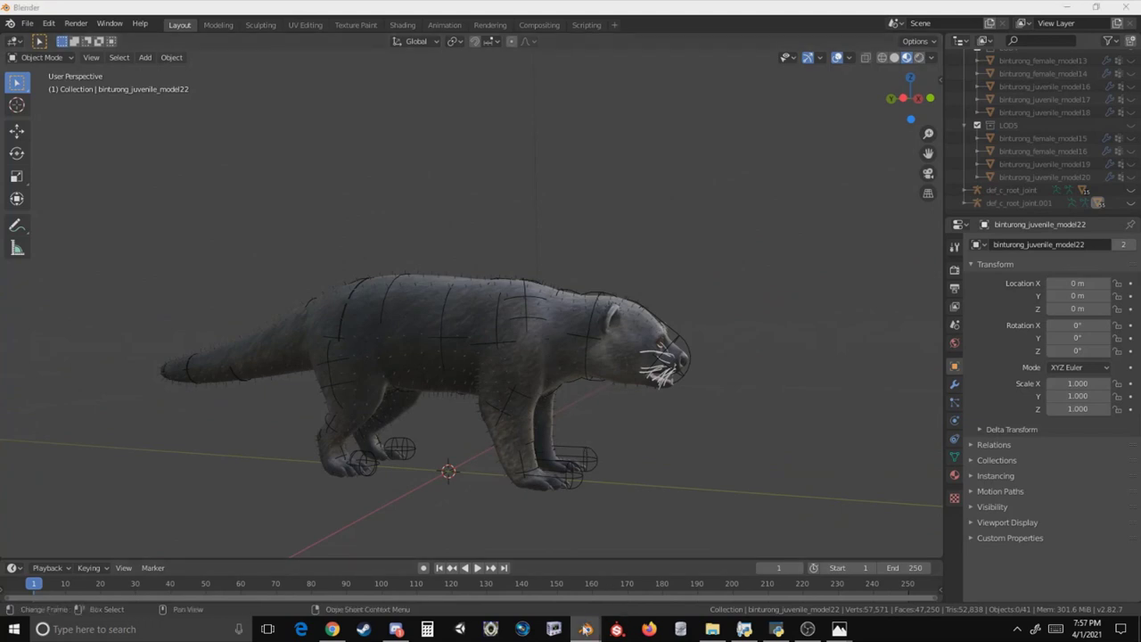
mouse_move(586, 629)
left_click(636, 589)
middle_click_drag(571, 374, 548, 392)
left_click(517, 303)
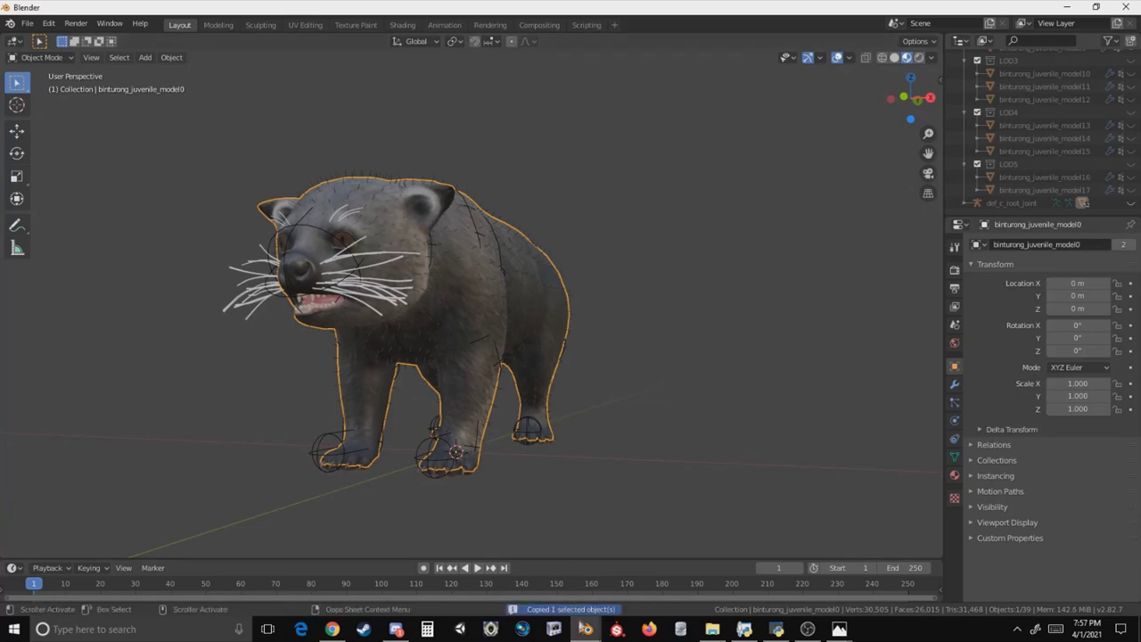
Paste the old binturong into the model22 scene, resize it, and view it from the front.
mouse_move(586, 629)
left_click(508, 584)
key("ctrl+v")
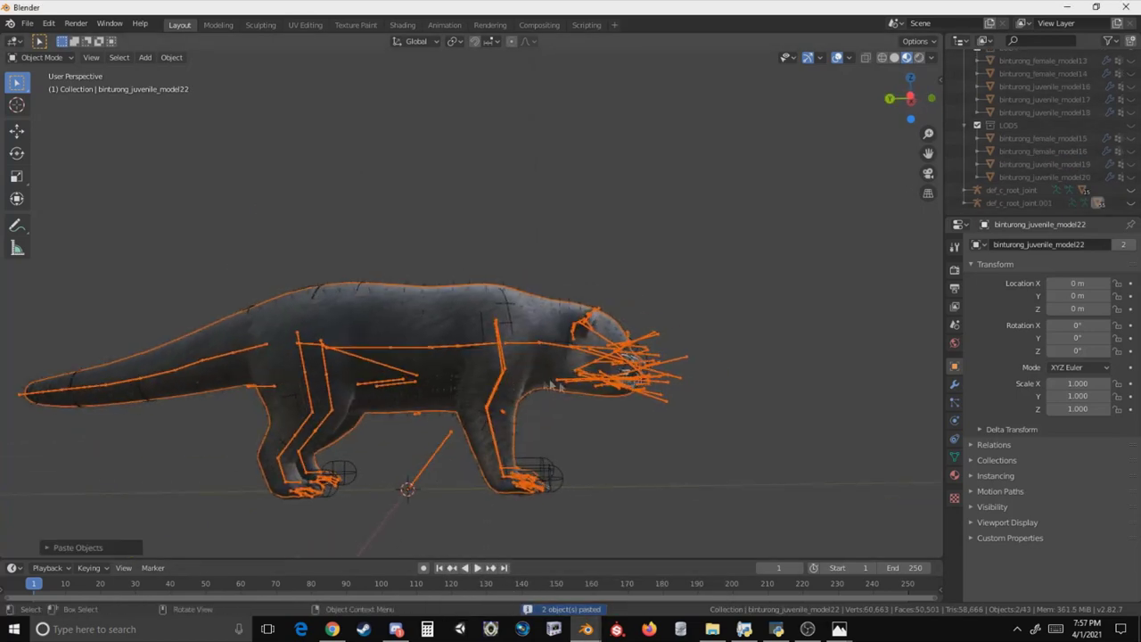
key("s")
left_click(584, 385)
middle_click_drag(576, 352, 458, 403)
left_click(903, 87)
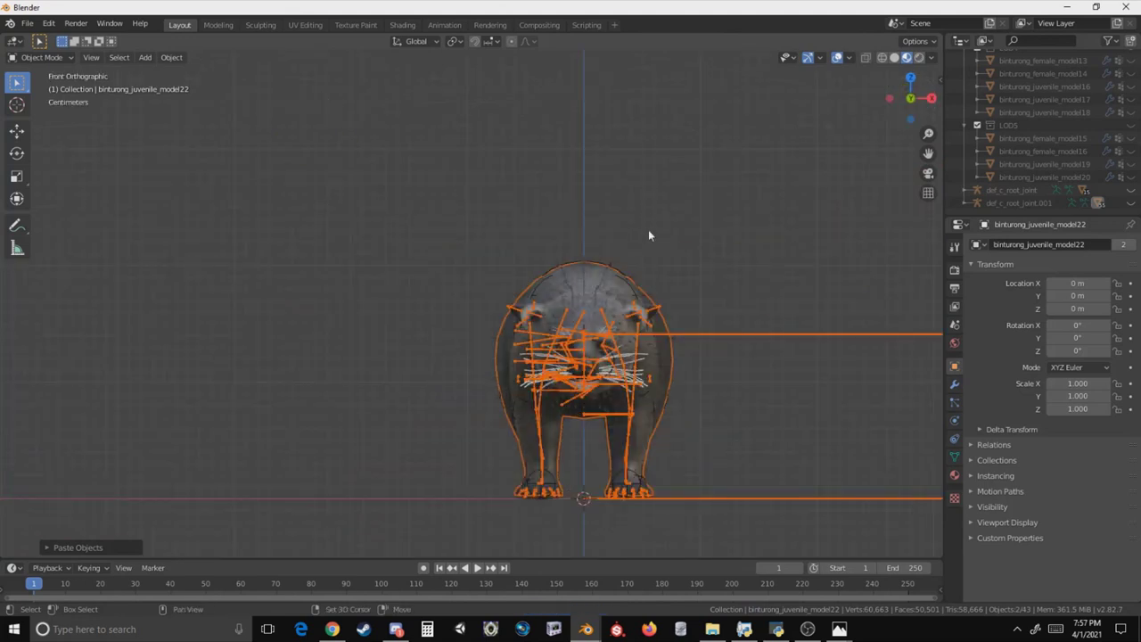
Isolate the pasted mesh in local view in Modeling, with X-ray on and all vertices selected.
left_click(218, 24)
key("KP_Divide")
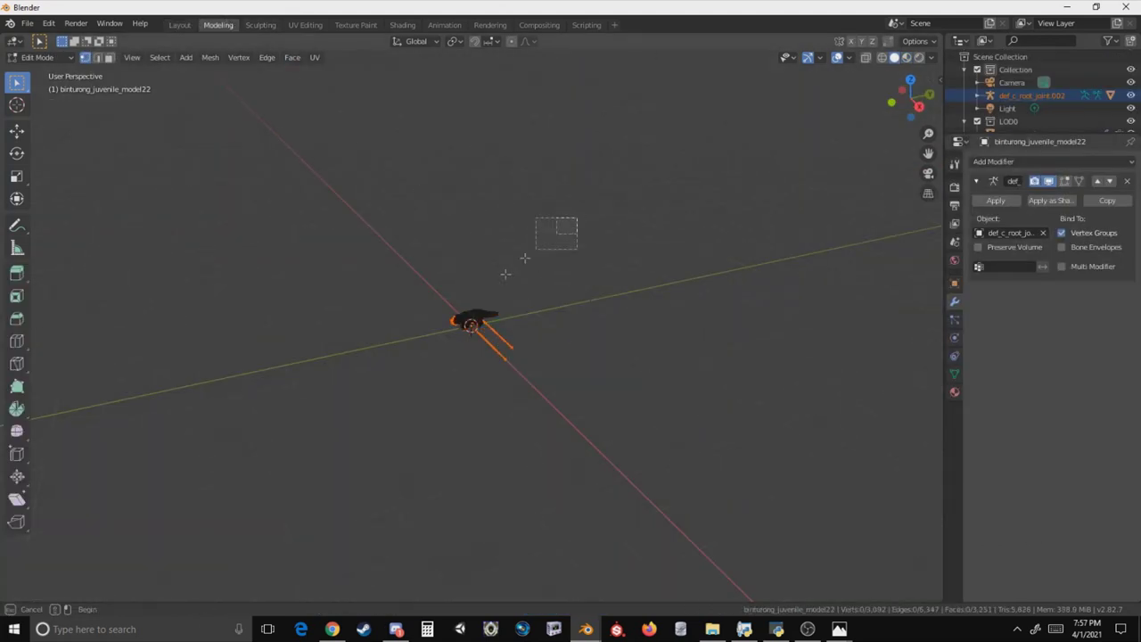
middle_click_drag(542, 234, 624, 178)
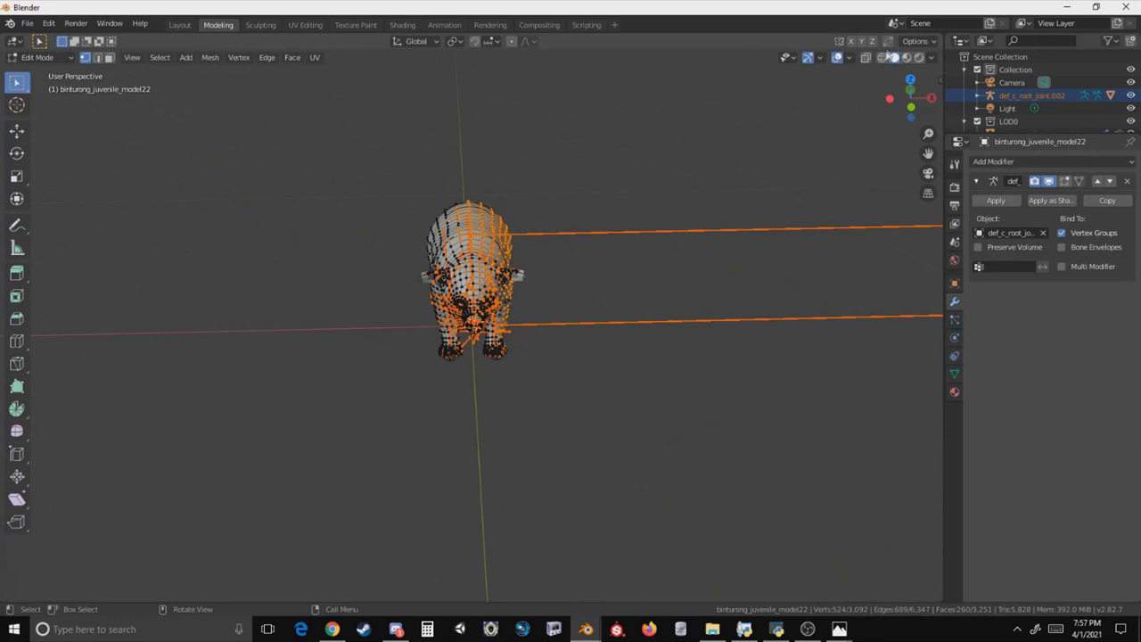
key("alt+z")
key("alt+a")
key("a")
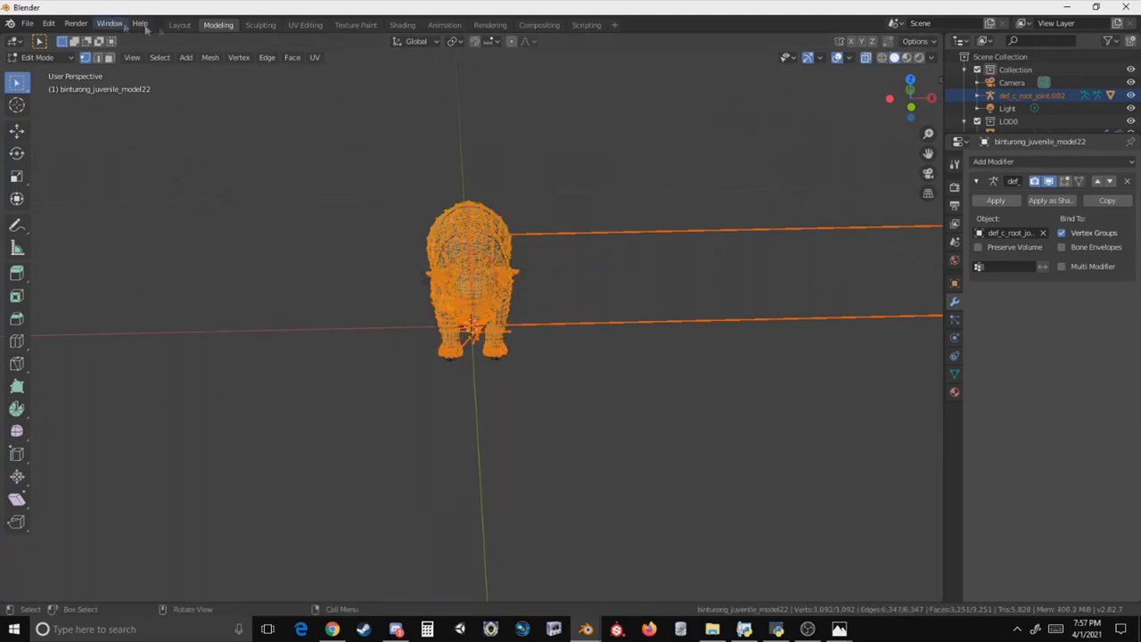
Move the whole pasted mesh 0.1808 m along X, then return to Layout.
left_click(191, 25)
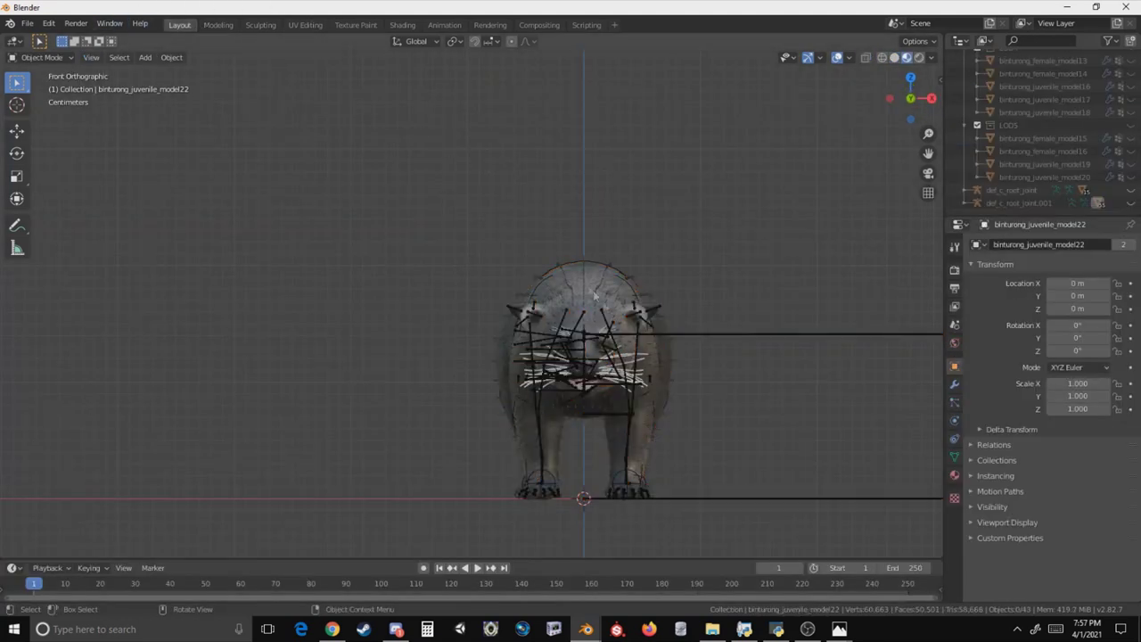
left_click(228, 29)
key("alt+a")
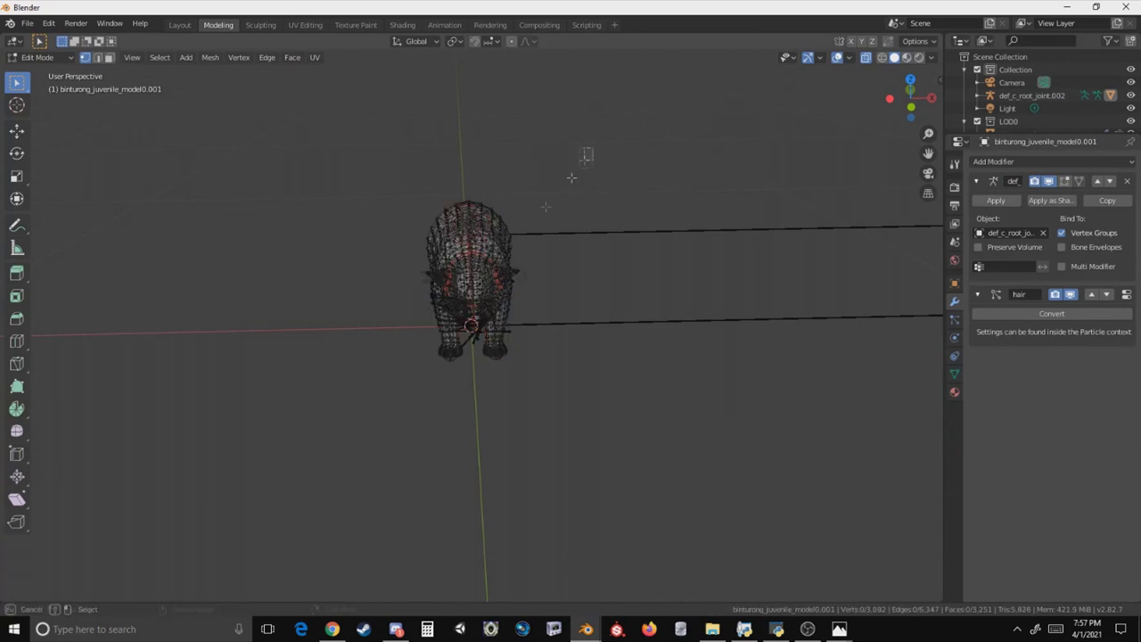
key("a")
left_click(17, 130)
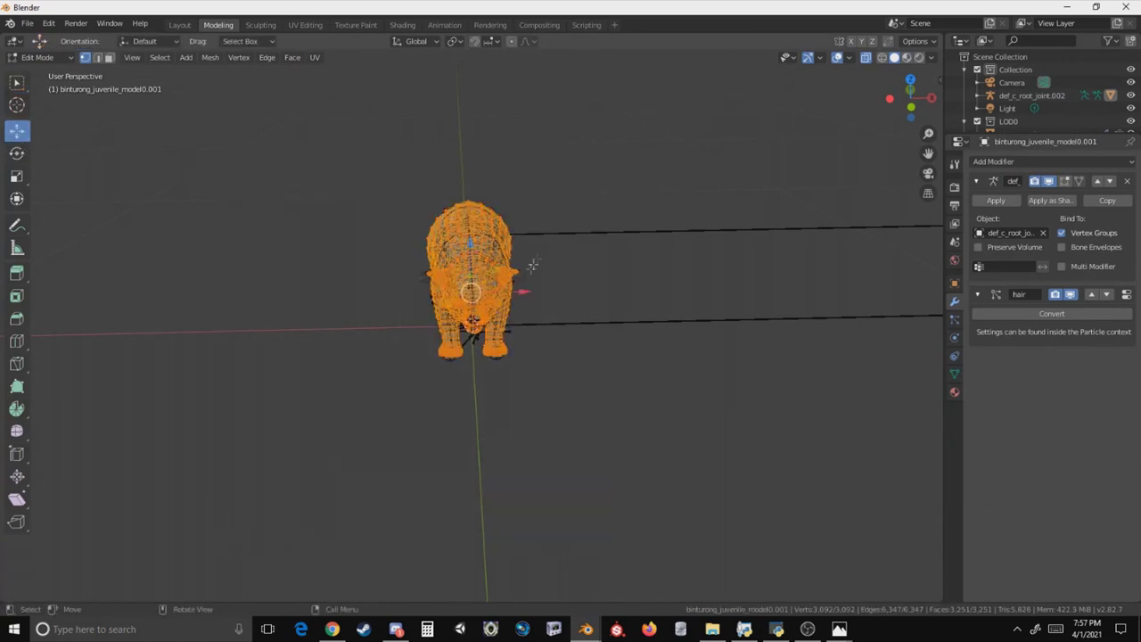
left_click_drag(518, 294, 629, 259)
key("alt+a")
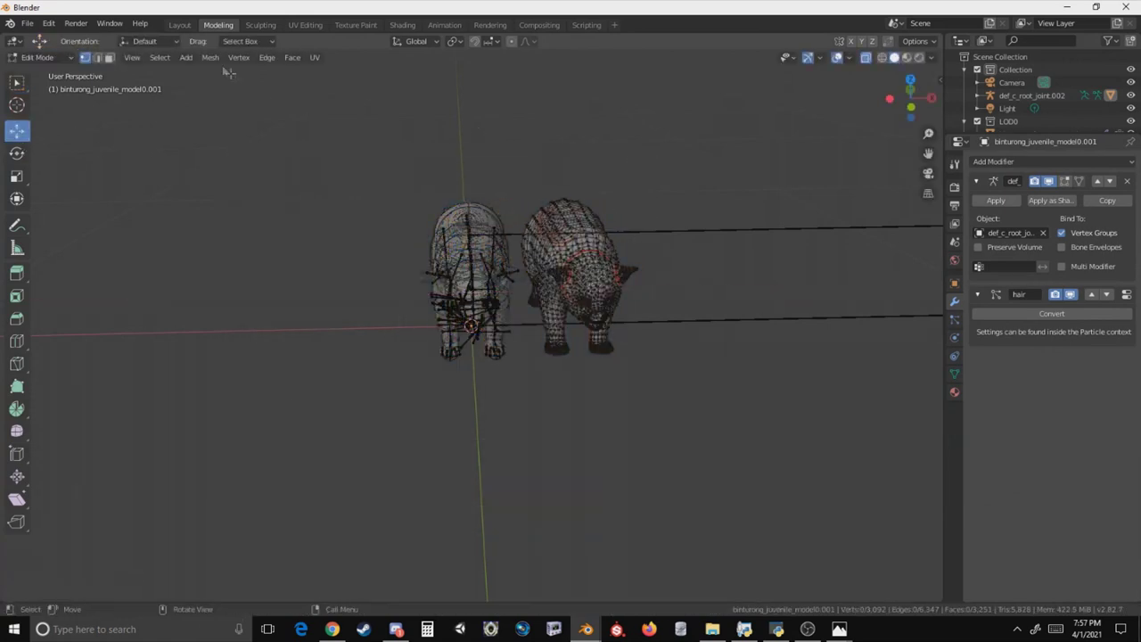
left_click(179, 25)
Frame both binturongs and hide the def_c_root_joint.002 armature.
key("Home")
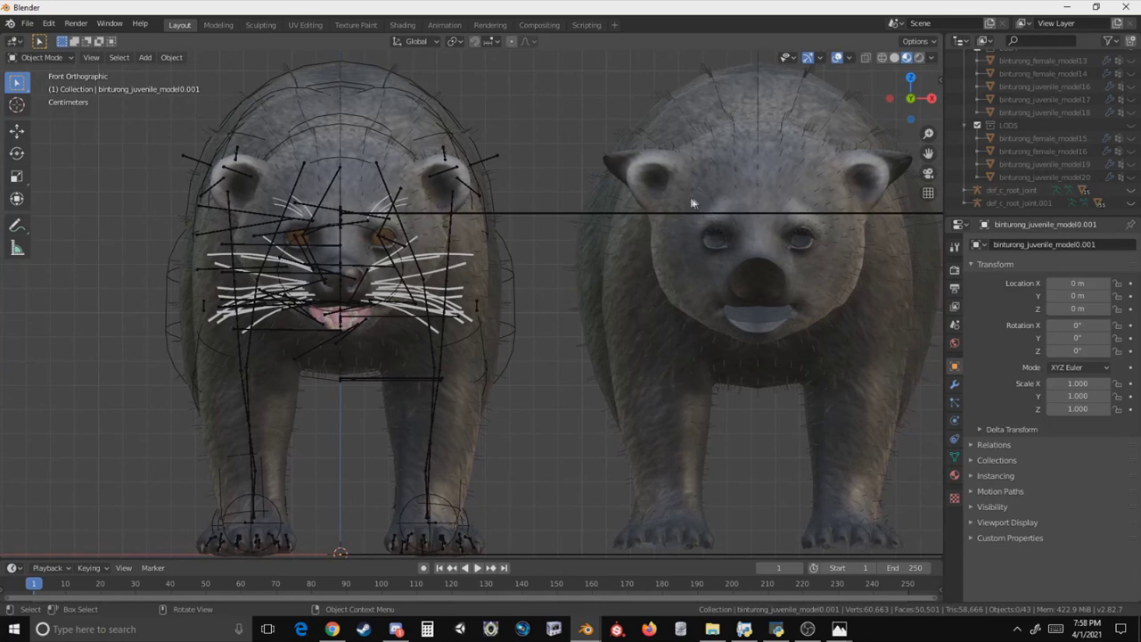
scroll(1129, 126, "up", 10)
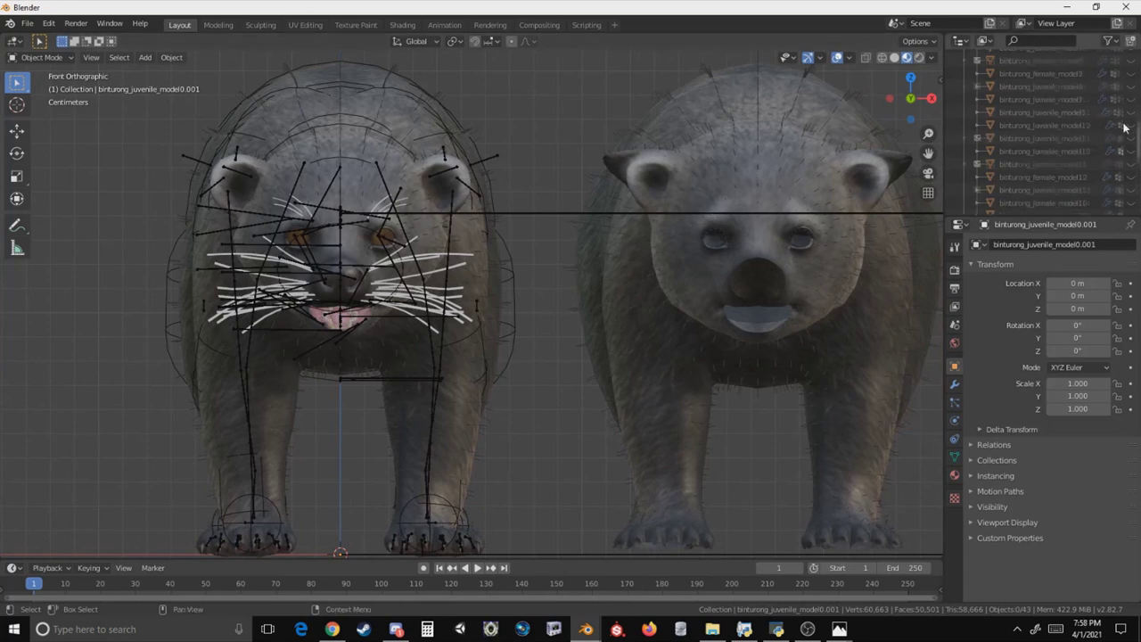
left_click(1131, 95)
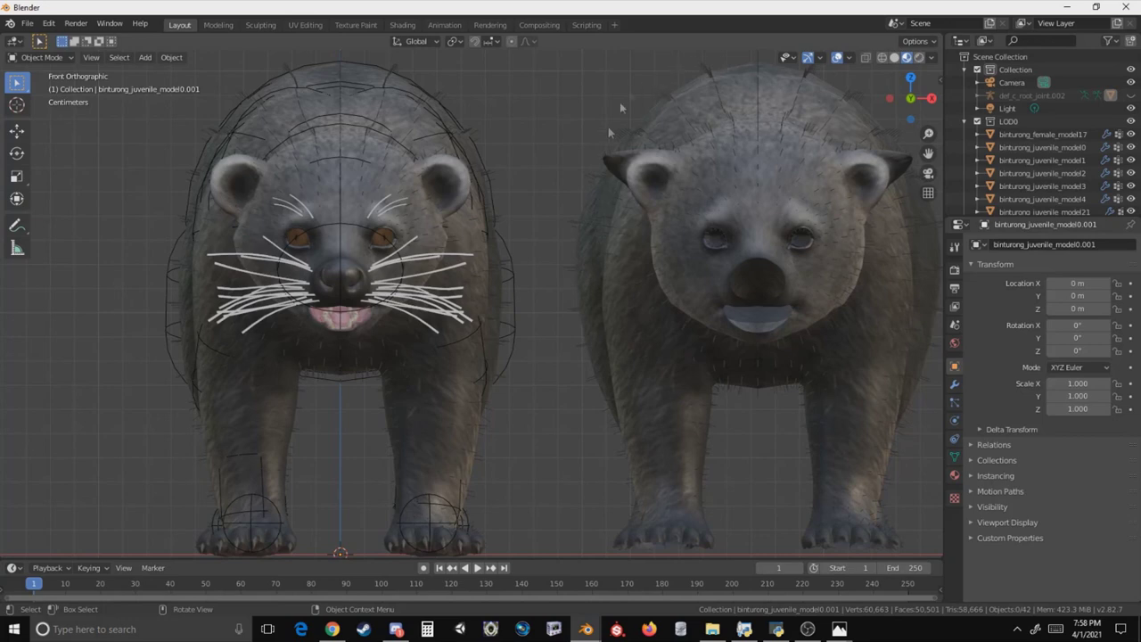
scroll(847, 169, "down", 4, "ctrl")
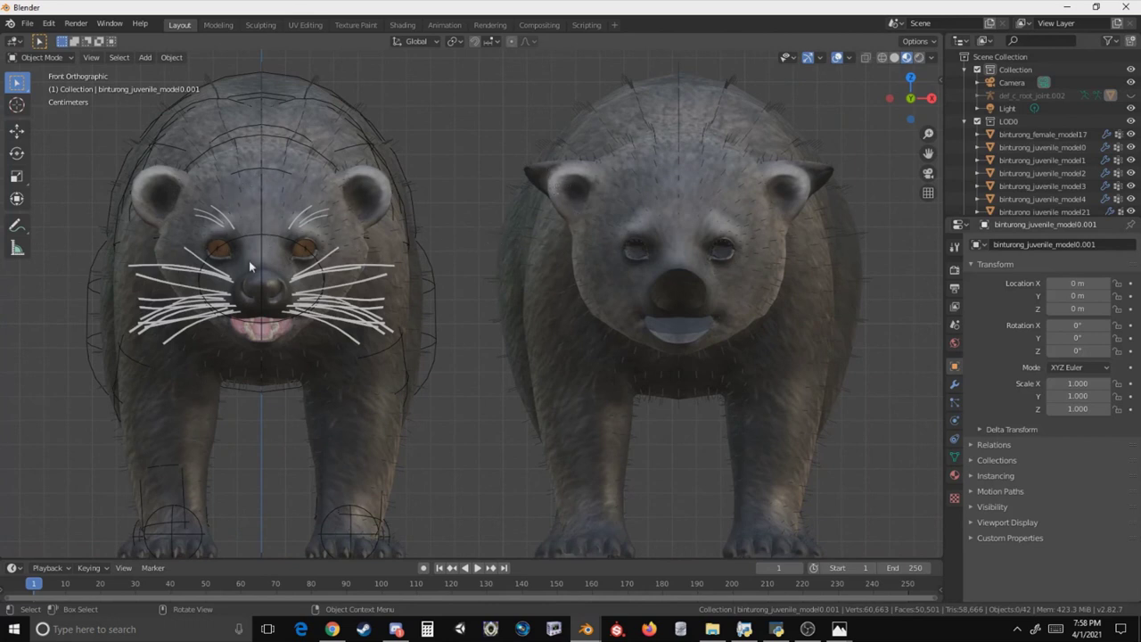
Orbit around both binturongs from front-side and side angles, with binturong_juvenile_model2 active.
middle_click_drag(480, 258, 652, 242, "shift")
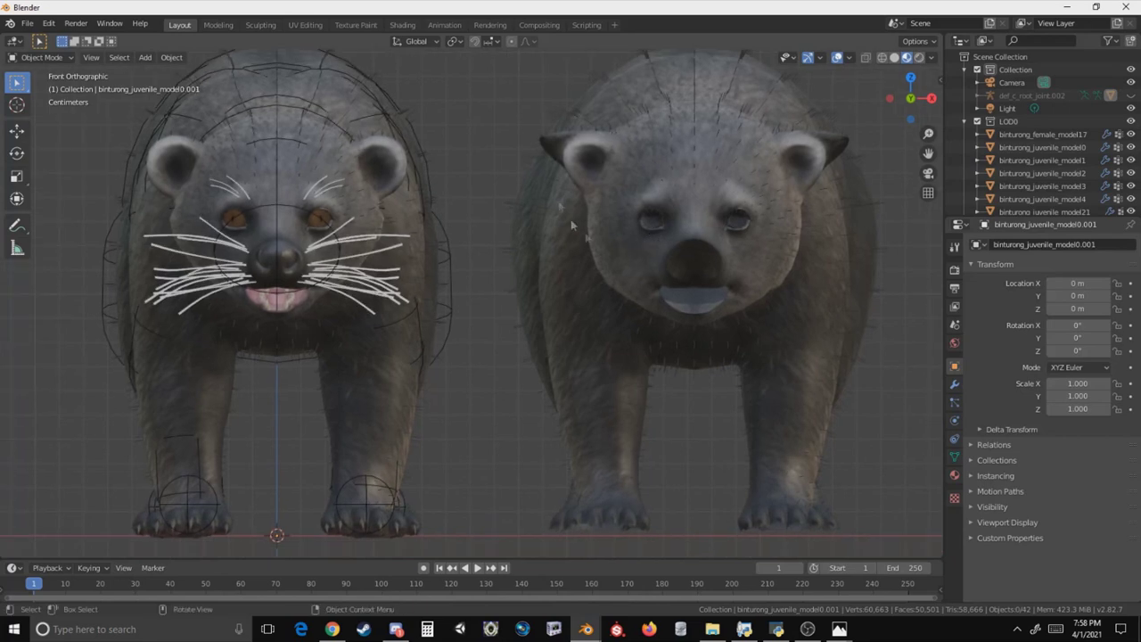
scroll(504, 192, "down", 1)
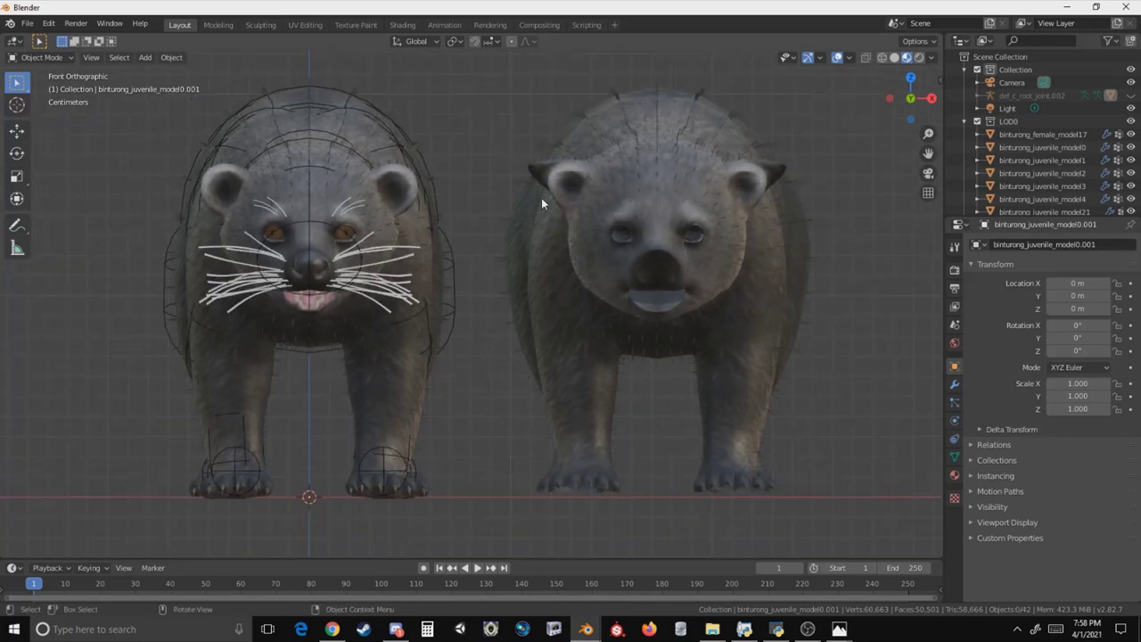
middle_click_drag(530, 212, 570, 237)
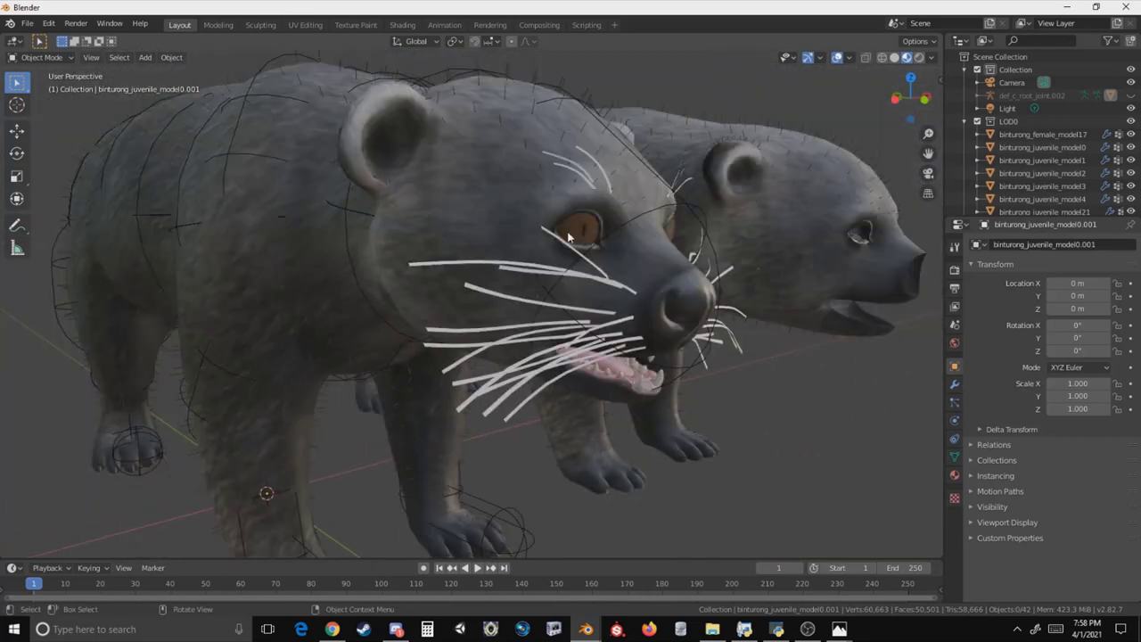
left_click(579, 228)
scroll(499, 280, "down", 2)
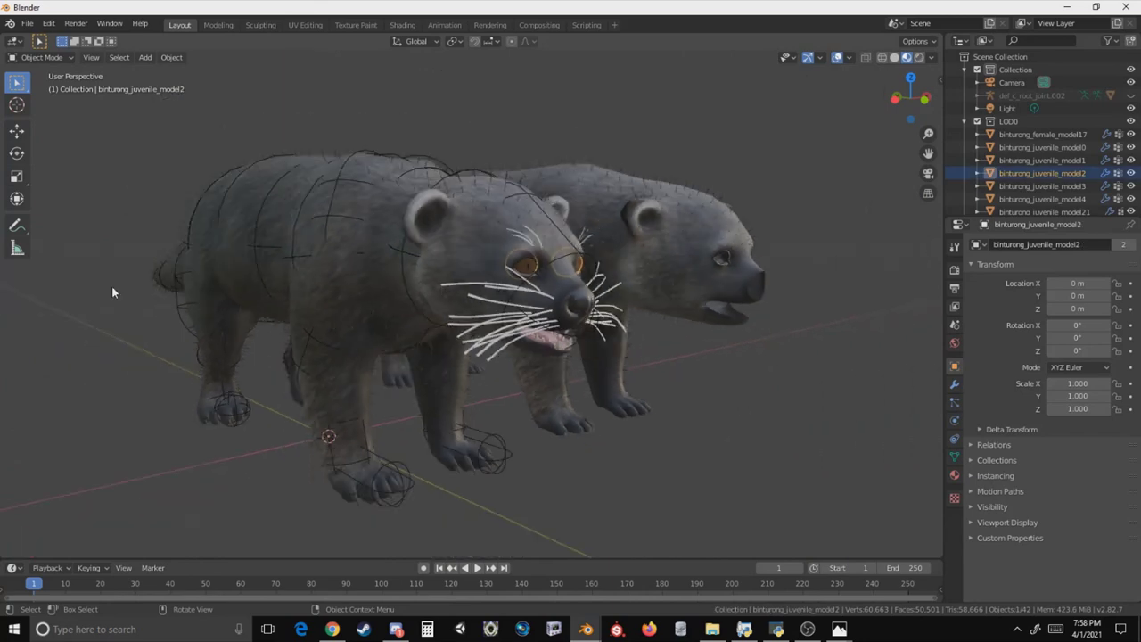
middle_click_drag(111, 293, 296, 297)
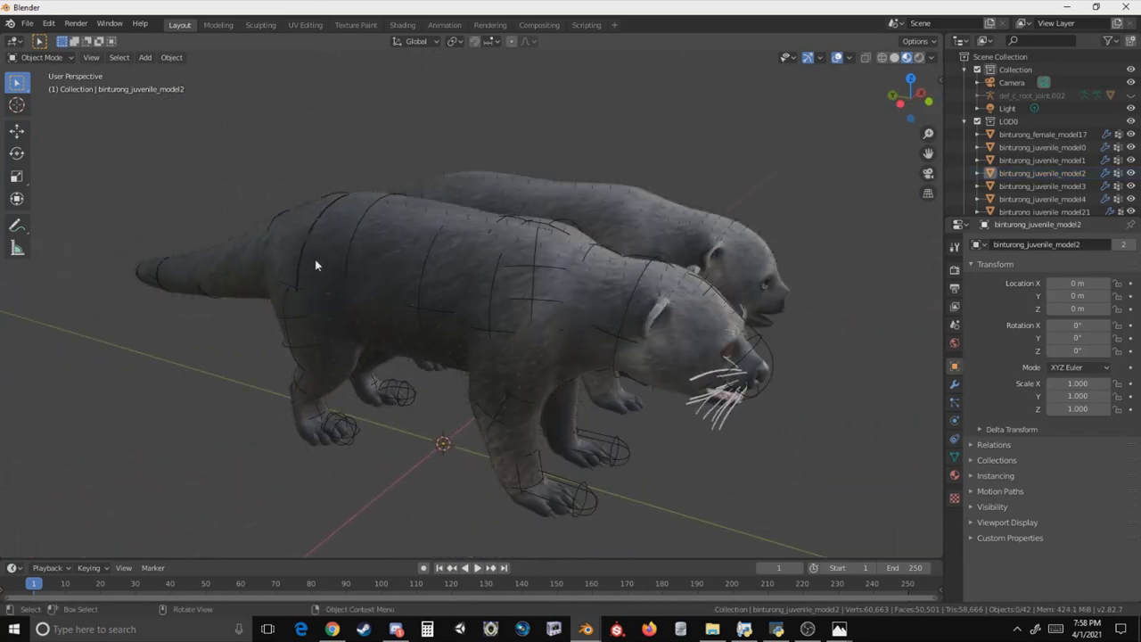